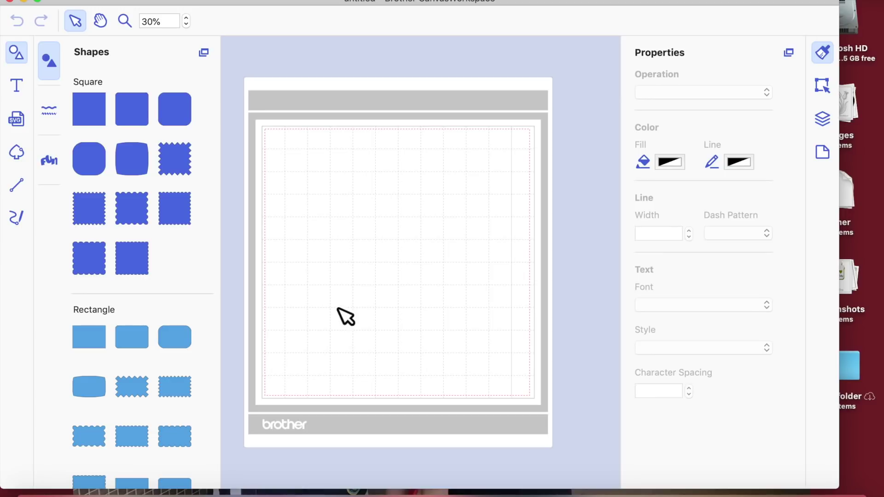
# - Switch to Safari and open the tulip stencil image from the Free Stencil Gallery flower results on its own page
pyautogui.click(101, 492)
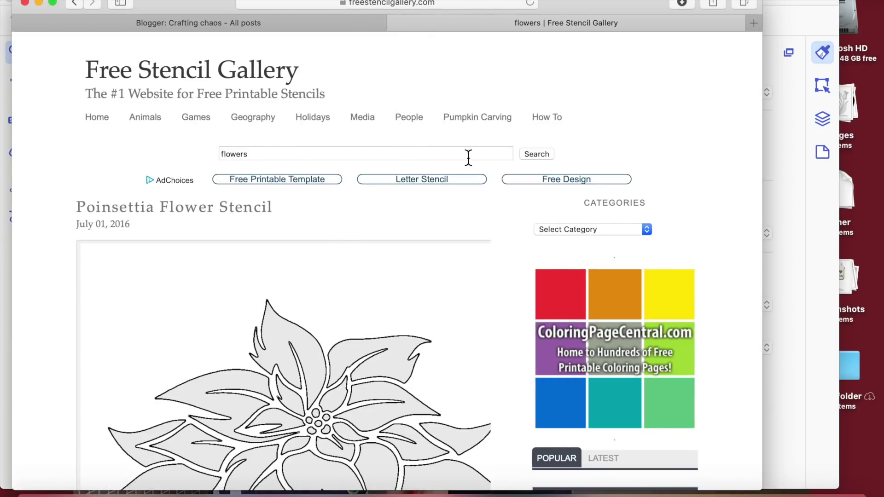
pyautogui.scroll(-15, 375, 374)
pyautogui.scroll(-8, 375, 374)
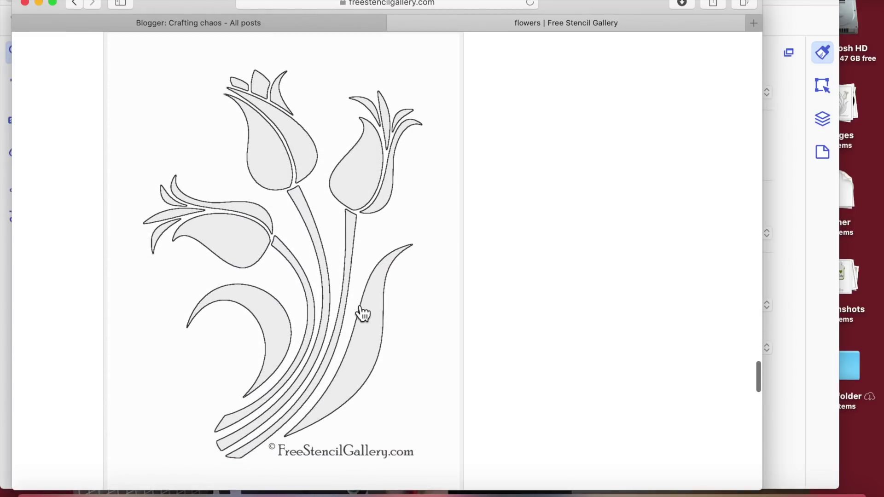
pyautogui.rightClick(359, 310)
pyautogui.click(290, 369)
pyautogui.click(369, 272)
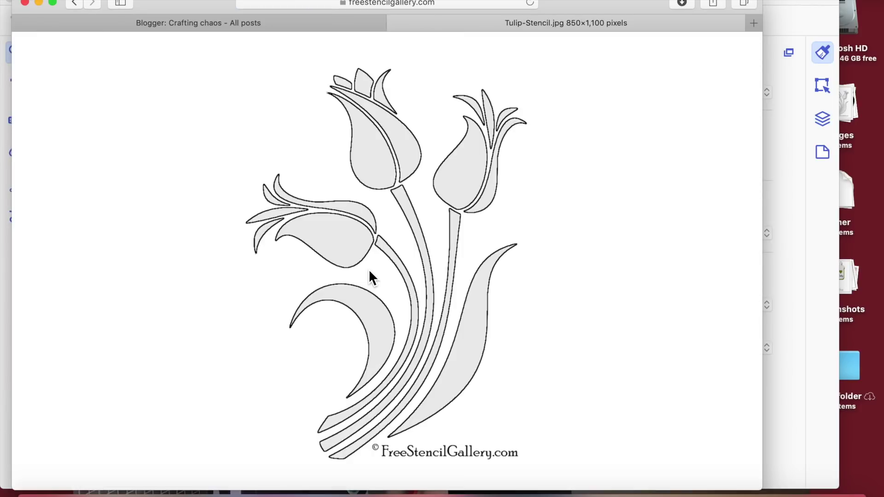
# - View the save options for the tulip stencil image, then close the browser window
pyautogui.rightClick(415, 240)
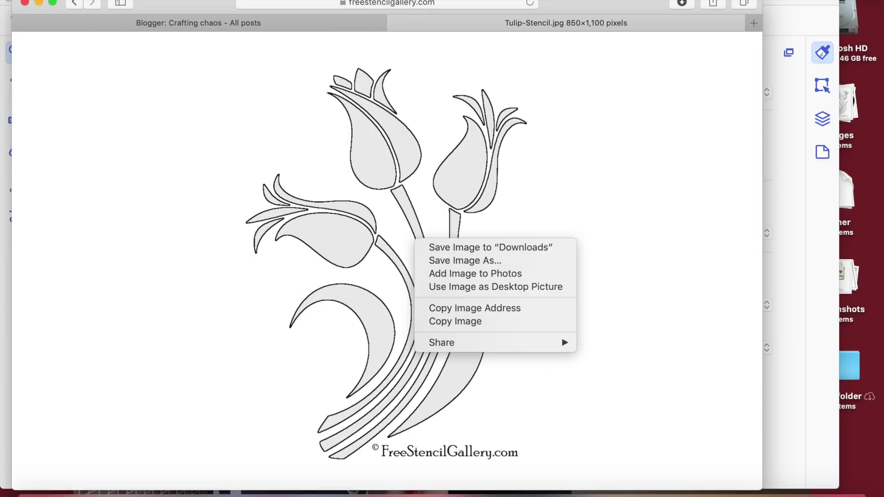
pyautogui.click(26, 2)
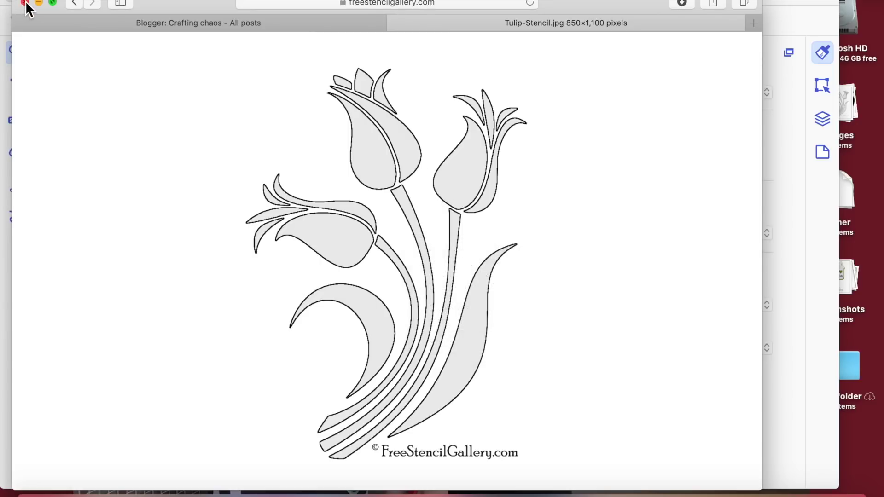
pyautogui.click(26, 3)
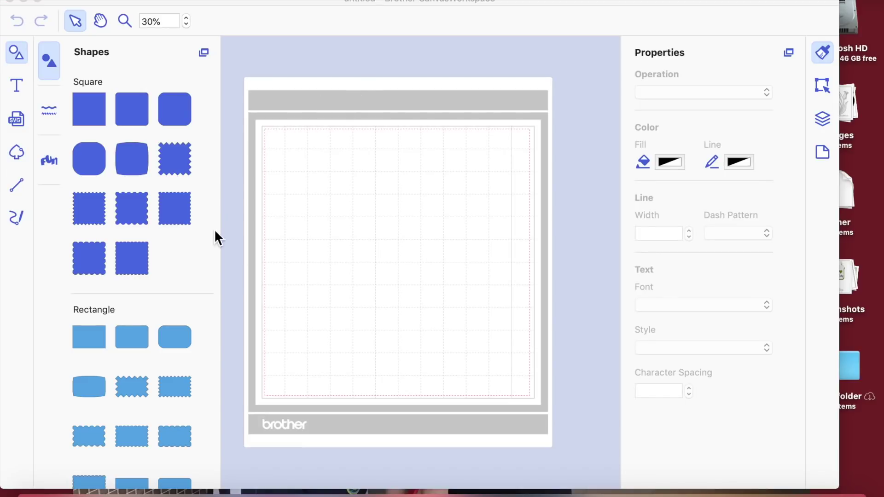
# - Load Tulip-Stencil from the Desktop into Image Tracing and place its traced outlines on the mat
pyautogui.click(17, 51)
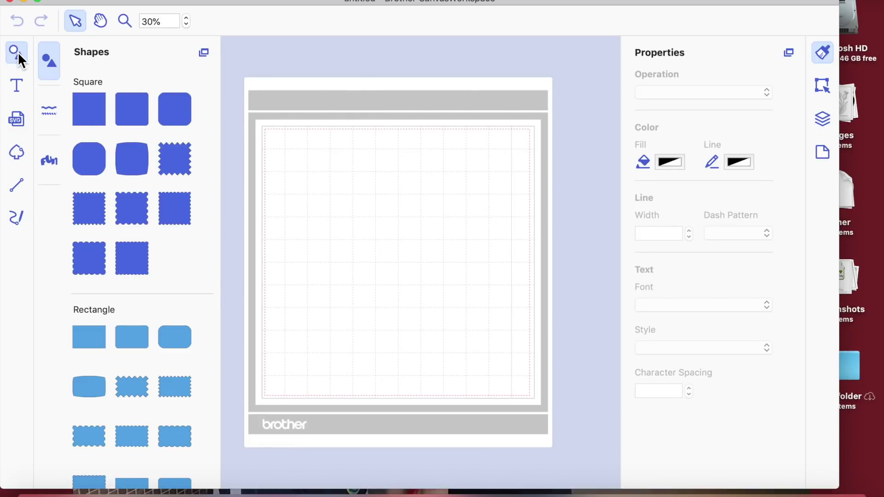
pyautogui.click(185, 18)
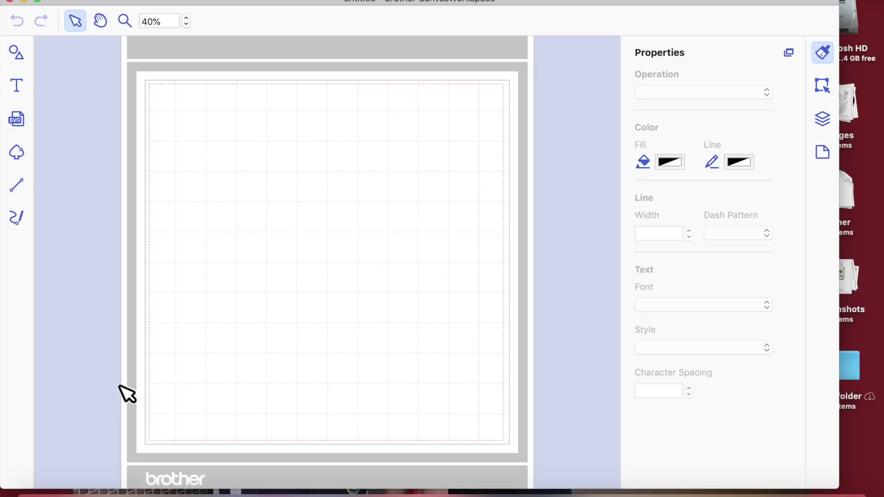
pyautogui.click(18, 151)
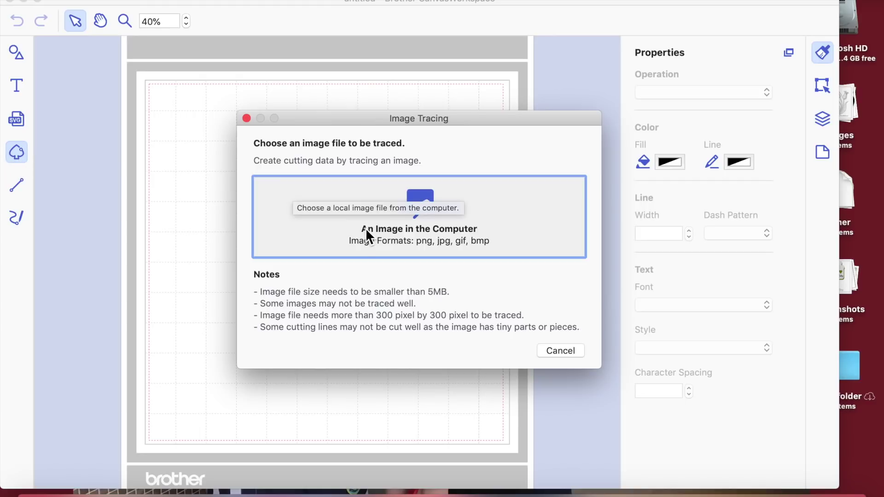
pyautogui.click(419, 215)
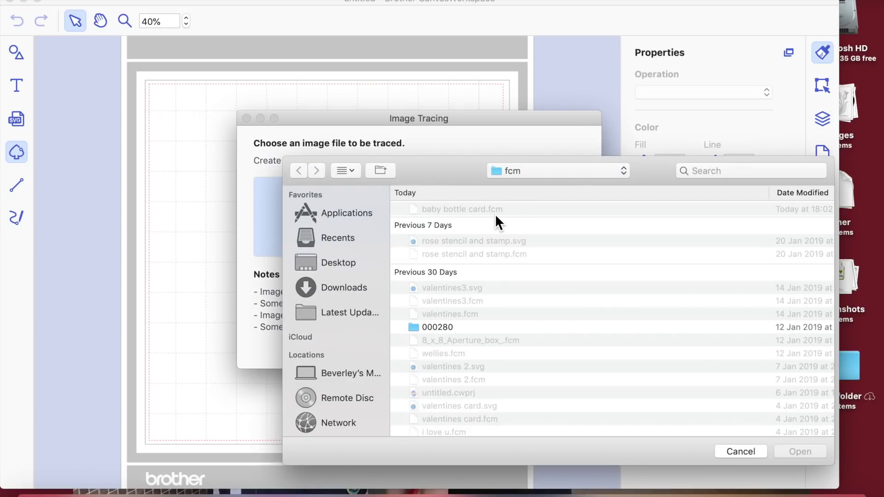
pyautogui.click(330, 257)
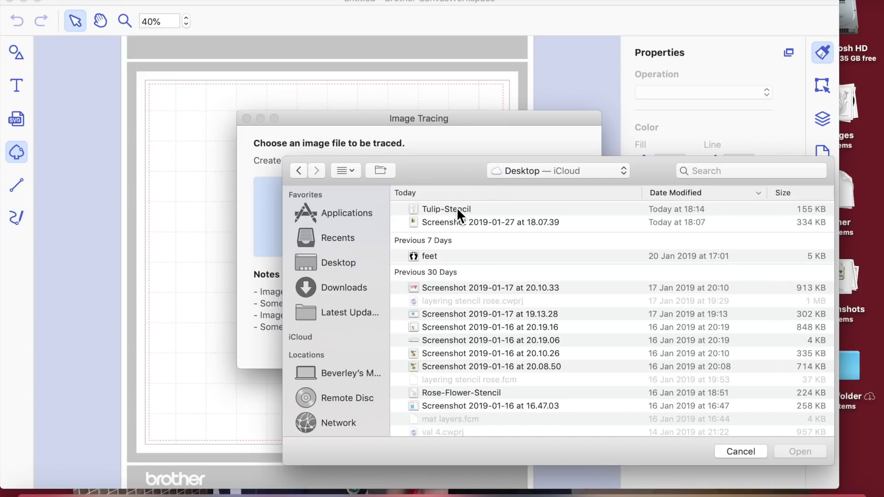
pyautogui.click(456, 209)
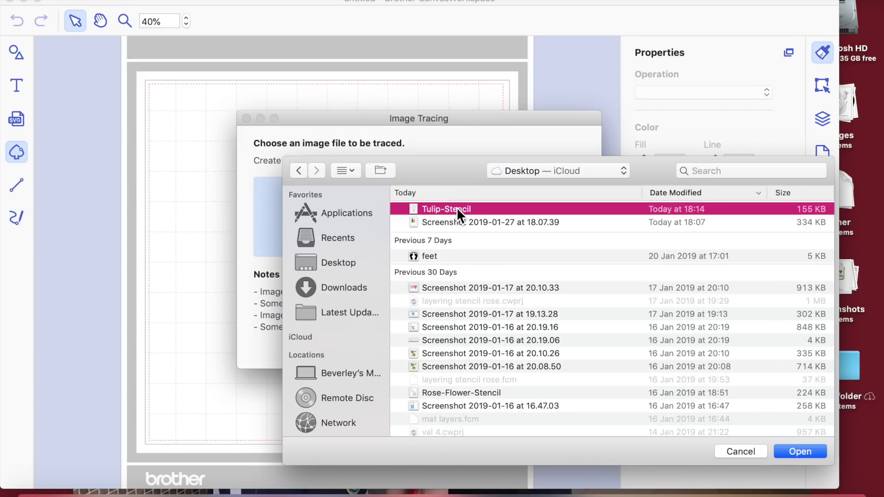
pyautogui.click(788, 449)
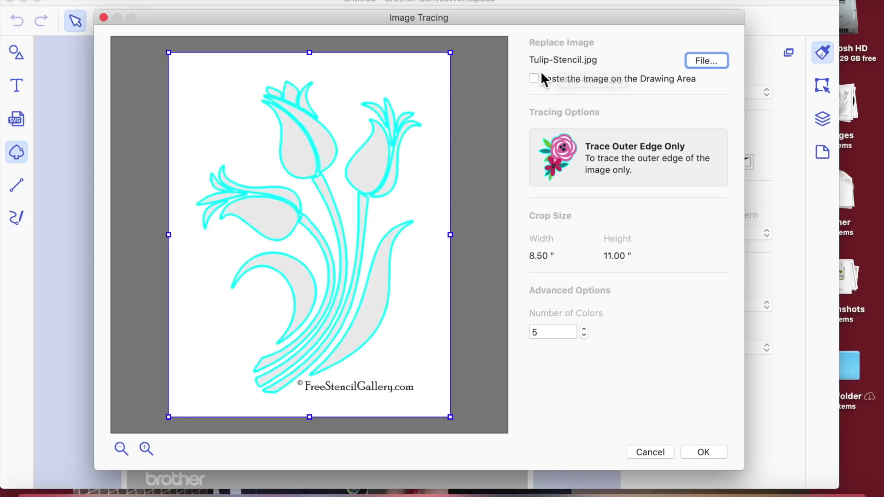
pyautogui.click(703, 452)
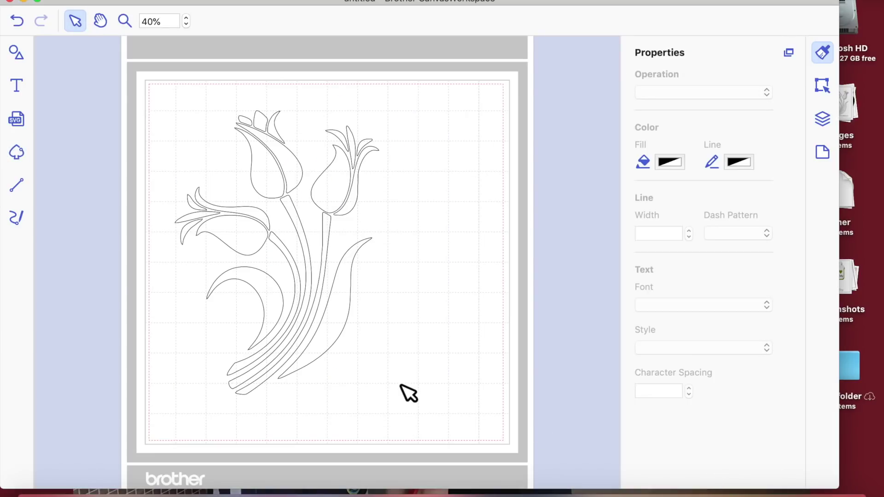
# - Select all the traced tulip outlines and group them into one object
pyautogui.click(144, 101)
pyautogui.click(277, 137)
pyautogui.moveTo(280, 139)
pyautogui.mouseDown()
pyautogui.moveTo(393, 296)
pyautogui.moveTo(392, 370)
pyautogui.mouseUp()
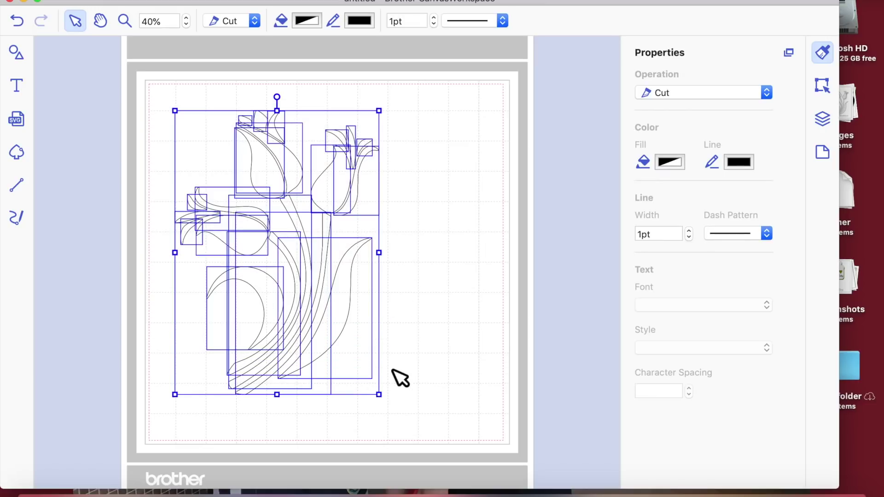
pyautogui.click(822, 86)
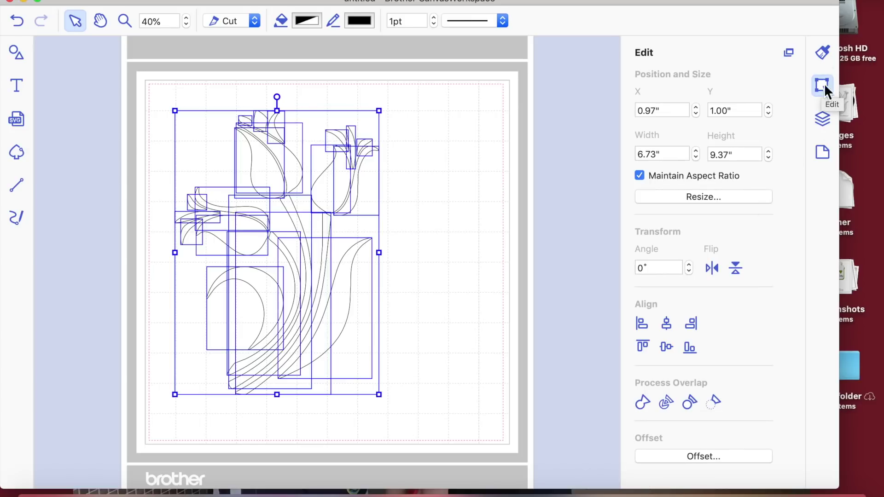
pyautogui.click(823, 52)
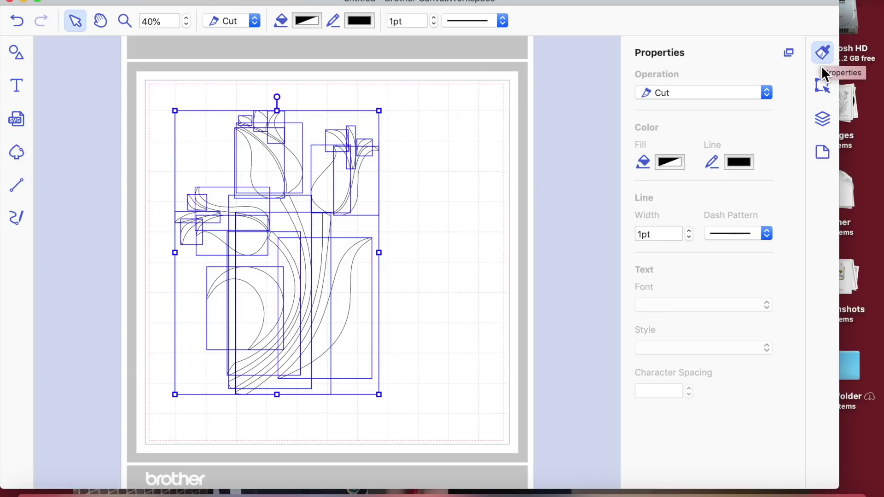
pyautogui.click(822, 82)
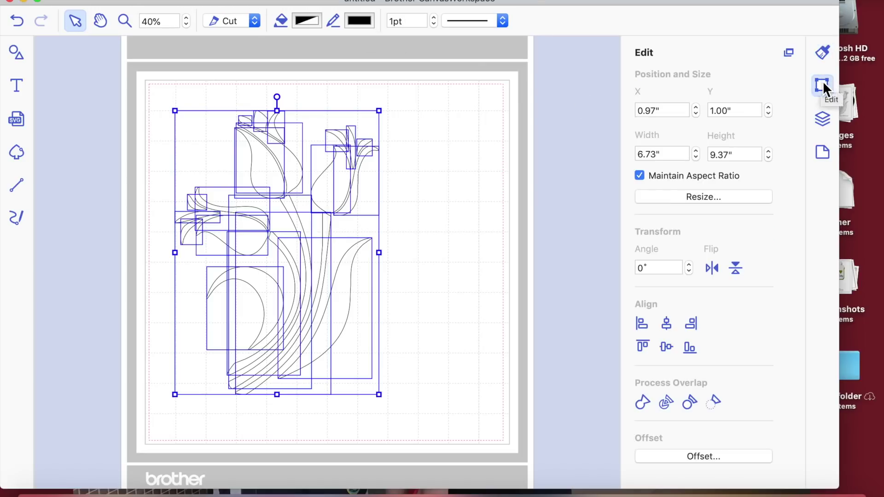
pyautogui.scroll(-2, 727, 349)
pyautogui.scroll(2, 728, 350)
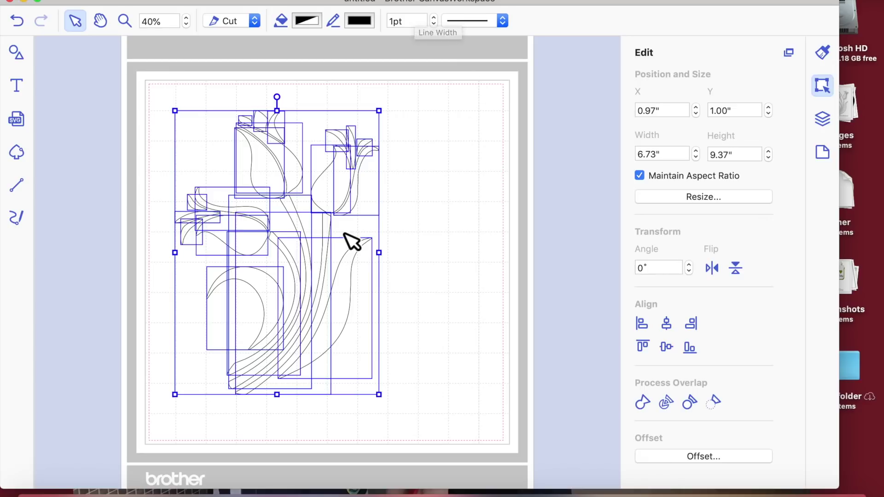
pyautogui.rightClick(309, 259)
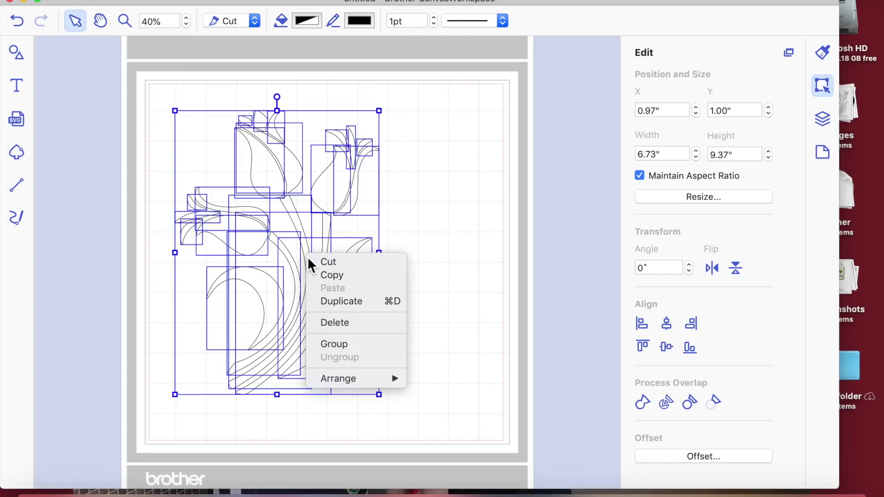
pyautogui.click(341, 344)
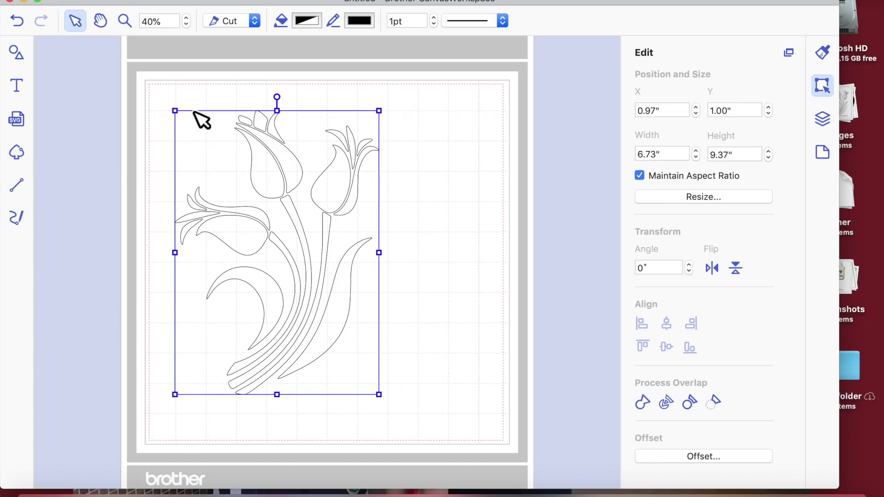
# - Scale the tulip group down to about 4.53 by 6.30 inches and place it in the upper middle of the mat
pyautogui.moveTo(175, 111); pyautogui.dragTo(247, 186)
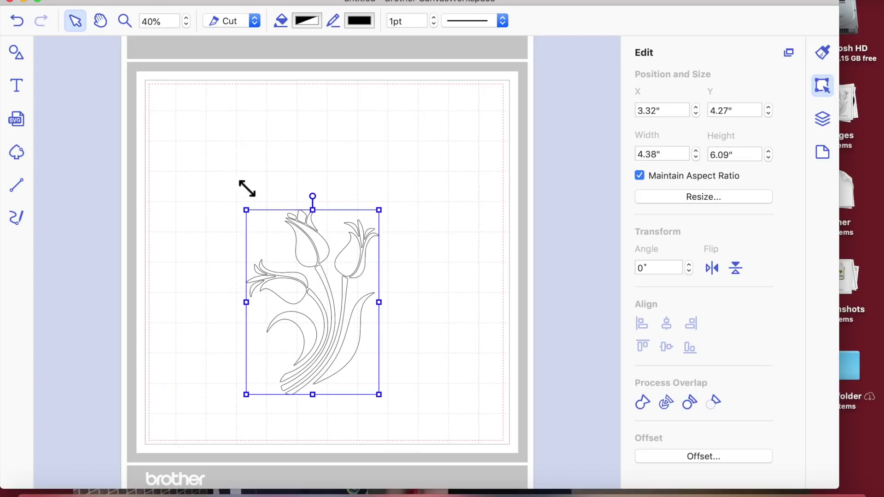
pyautogui.moveTo(332, 298); pyautogui.dragTo(306, 208)
pyautogui.click(392, 290)
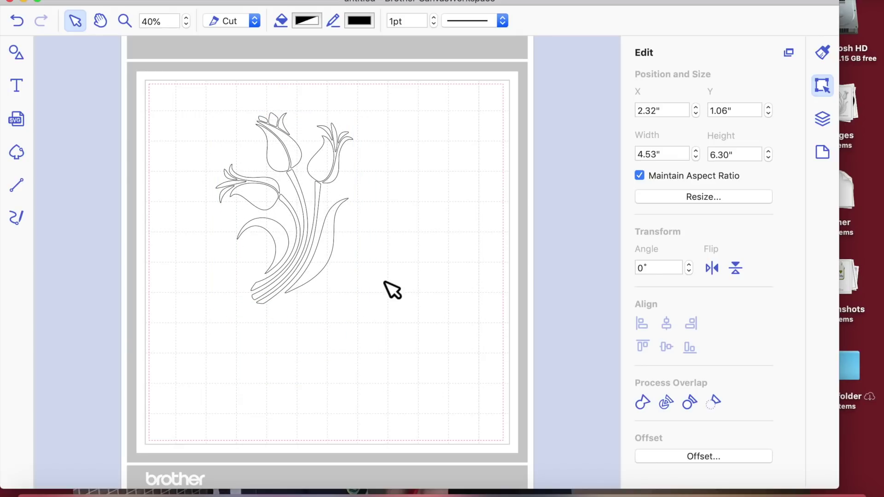
# - Duplicate the tulip group twice, placing one copy across the mat's left edge and the other across its right edge
pyautogui.click(307, 203)
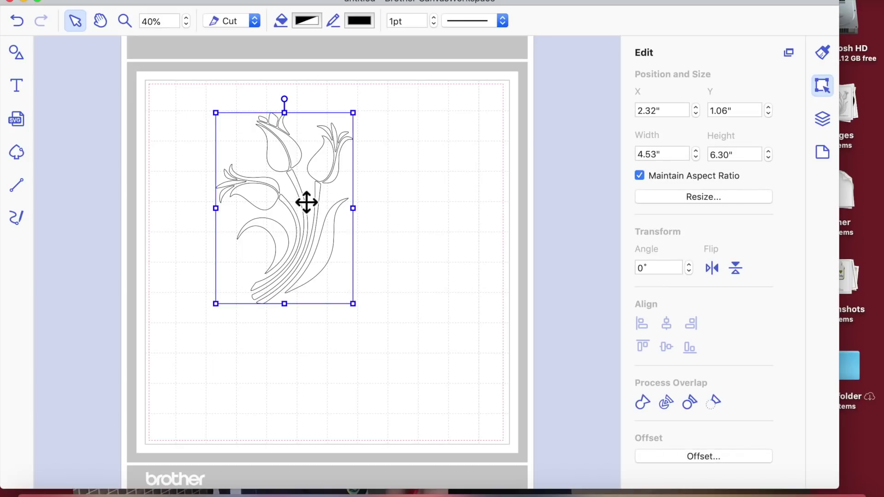
pyautogui.press('super+d')
pyautogui.moveTo(306, 201); pyautogui.dragTo(110, 197)
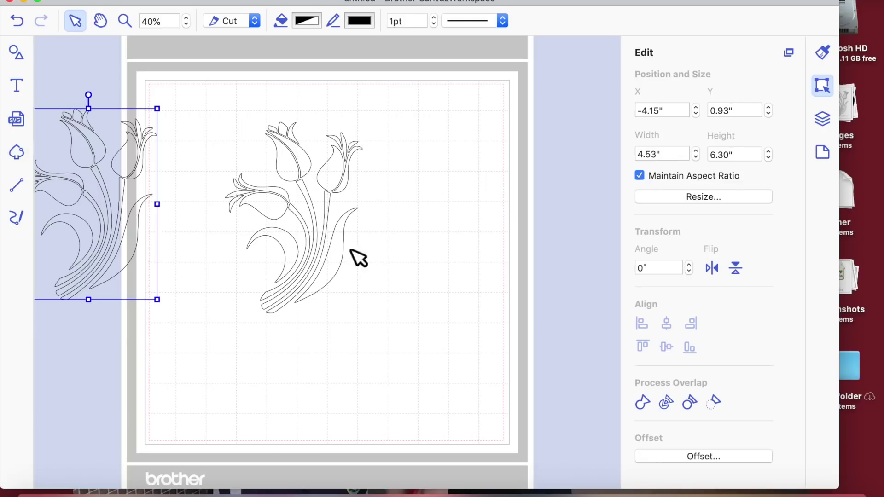
pyautogui.click(339, 192)
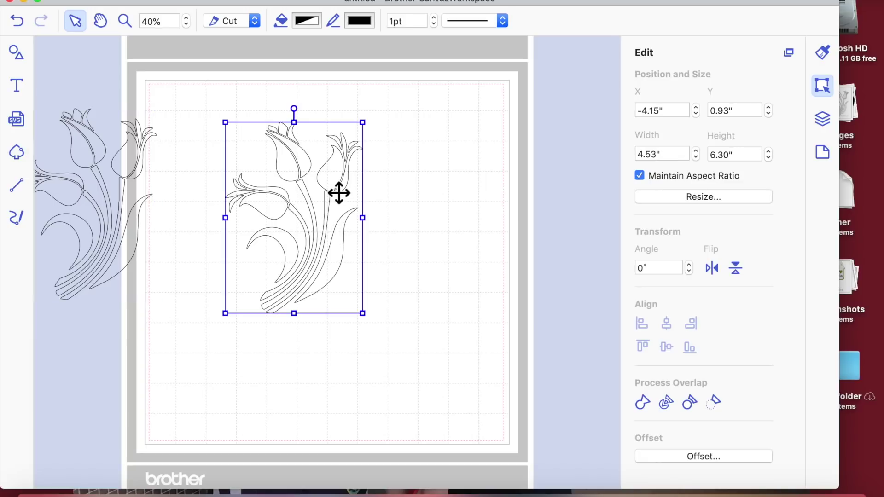
pyautogui.press('super+v')
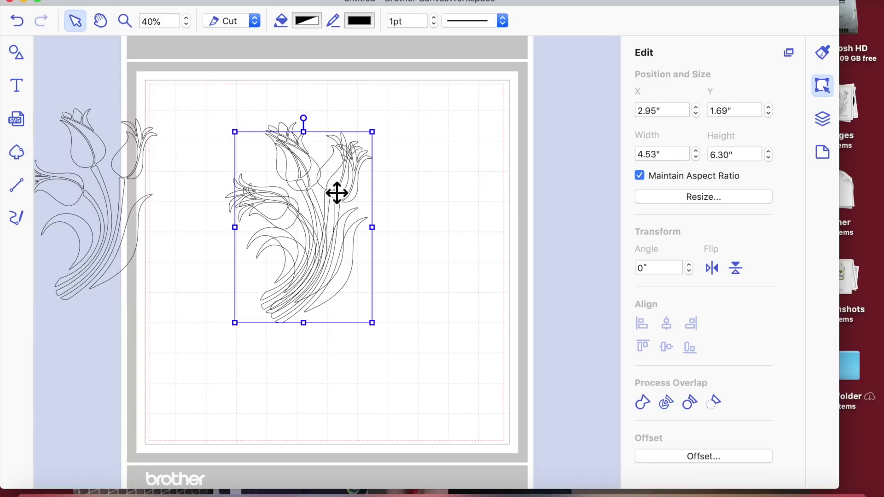
pyautogui.moveTo(361, 182); pyautogui.dragTo(584, 167)
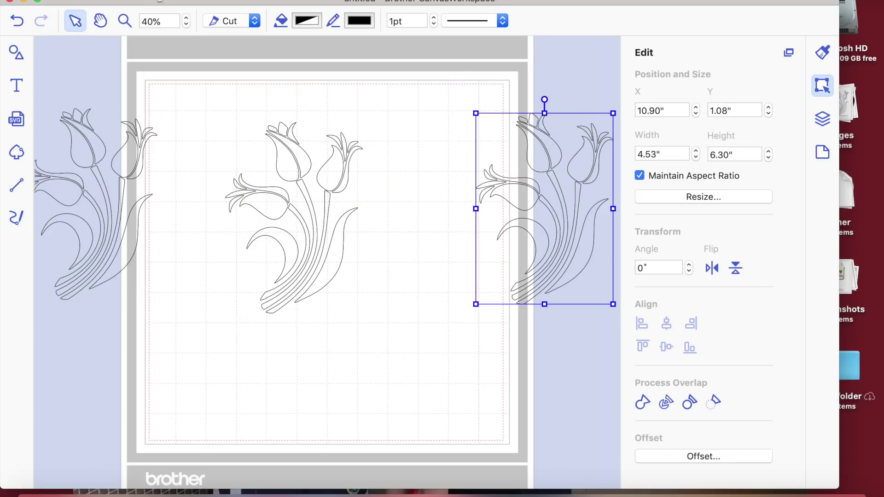
# - Check the Cut and Draw operation choices for the tulip copy at the mat's right edge
pyautogui.click(253, 21)
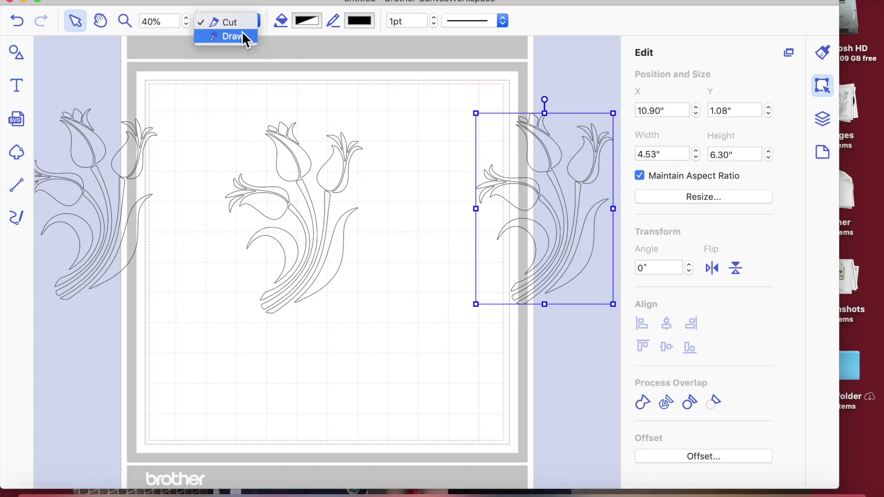
pyautogui.click(243, 46)
pyautogui.click(474, 322)
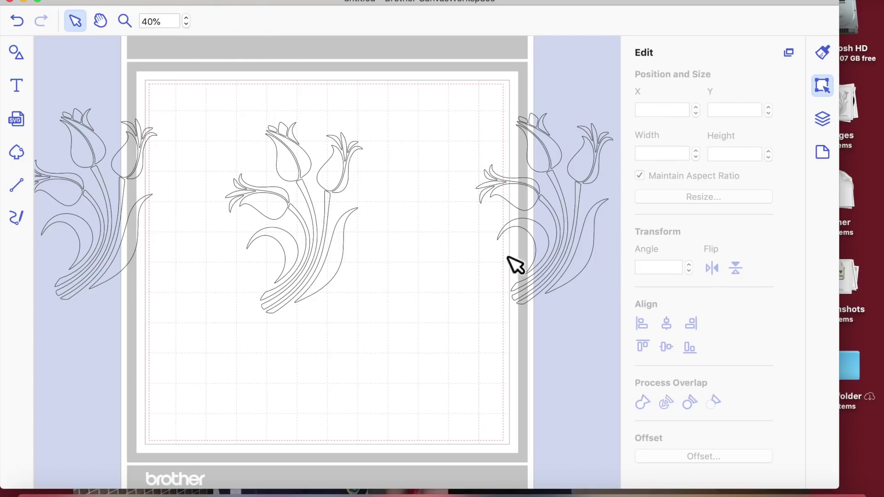
pyautogui.click(560, 224)
pyautogui.click(330, 394)
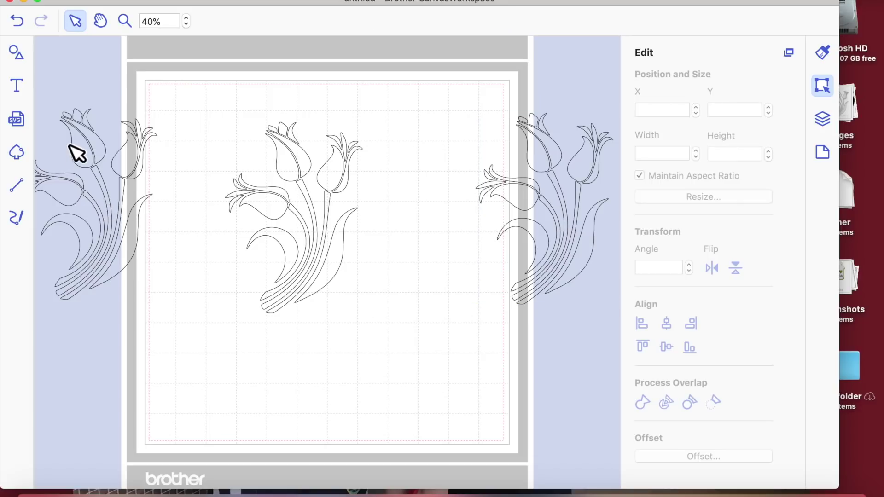
# - Add a plain square and stretch it into a frame about 5.14 by 7.02 inches around the middle tulips
pyautogui.click(17, 56)
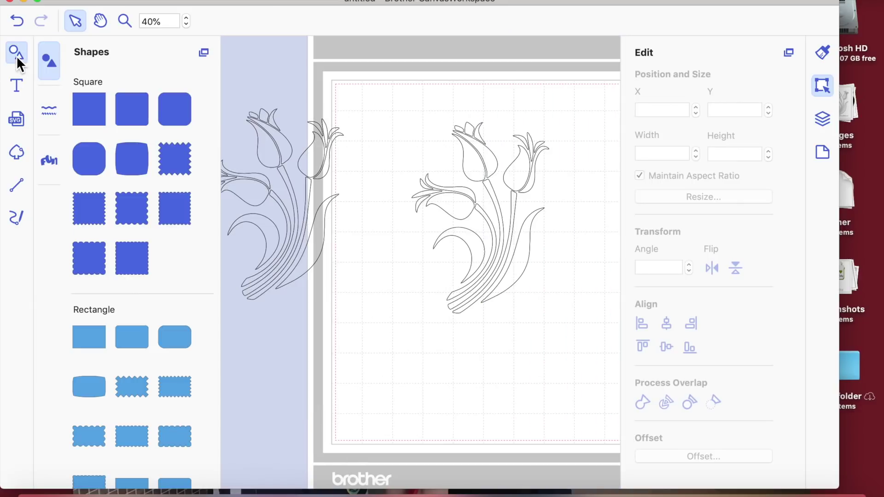
pyautogui.click(92, 107)
pyautogui.moveTo(409, 132); pyautogui.dragTo(466, 174)
pyautogui.click(518, 363)
pyautogui.click(504, 180)
pyautogui.moveTo(522, 230); pyautogui.dragTo(560, 315)
pyautogui.moveTo(480, 266); pyautogui.dragTo(484, 322)
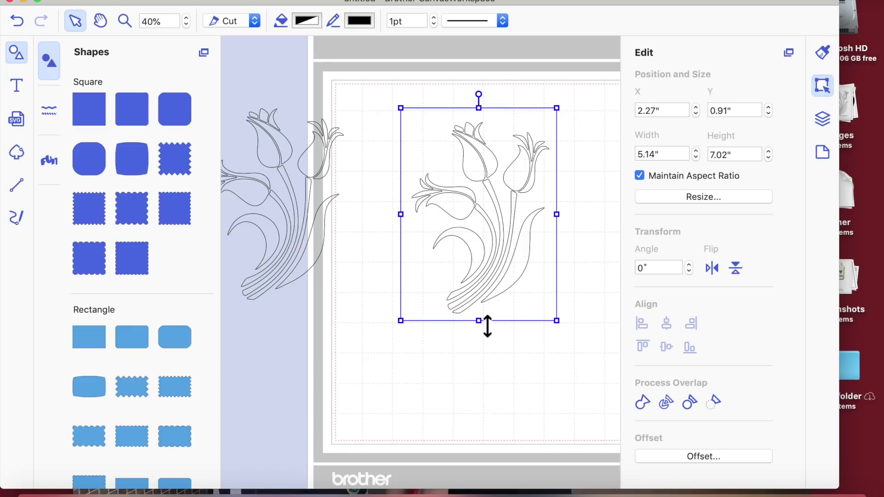
pyautogui.moveTo(527, 314); pyautogui.dragTo(532, 314)
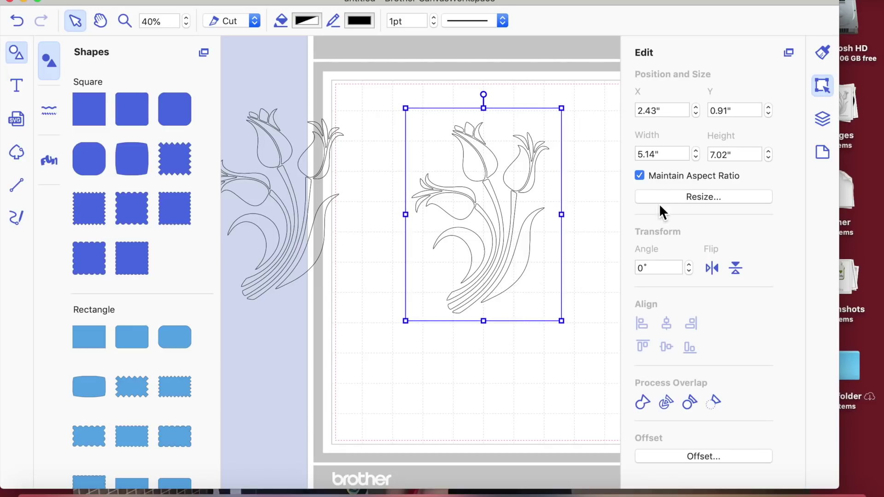
# - Set the frame's height to 7 inches with its proportions kept, and shift it slightly left around the middle tulips
pyautogui.click(735, 156)
pyautogui.press('BackSpace')
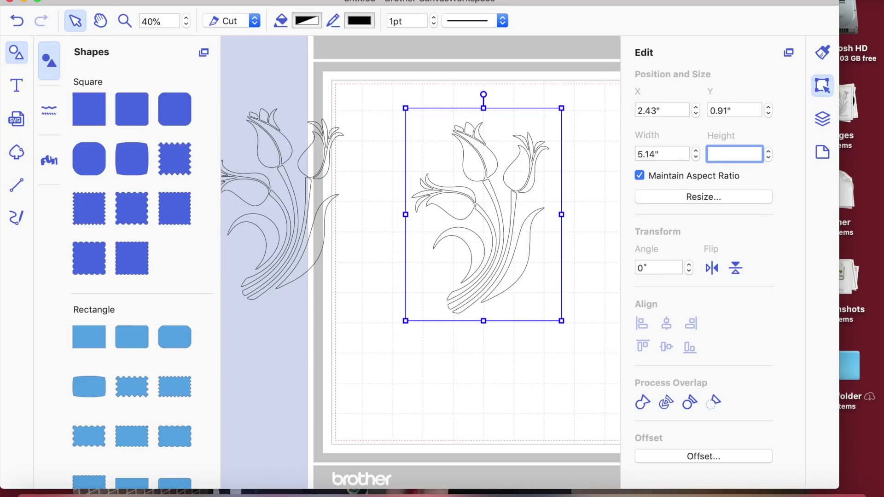
pyautogui.press('Return')
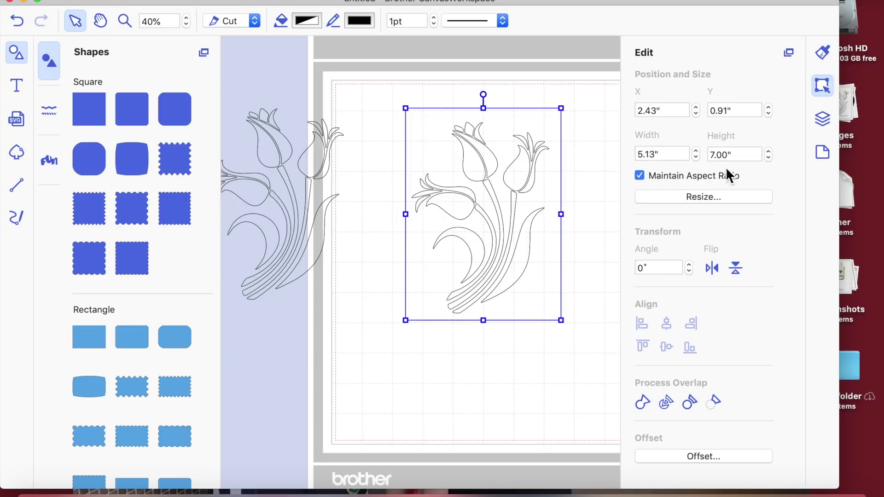
pyautogui.click(506, 399)
pyautogui.click(528, 270)
pyautogui.moveTo(535, 283); pyautogui.dragTo(529, 282)
pyautogui.click(519, 408)
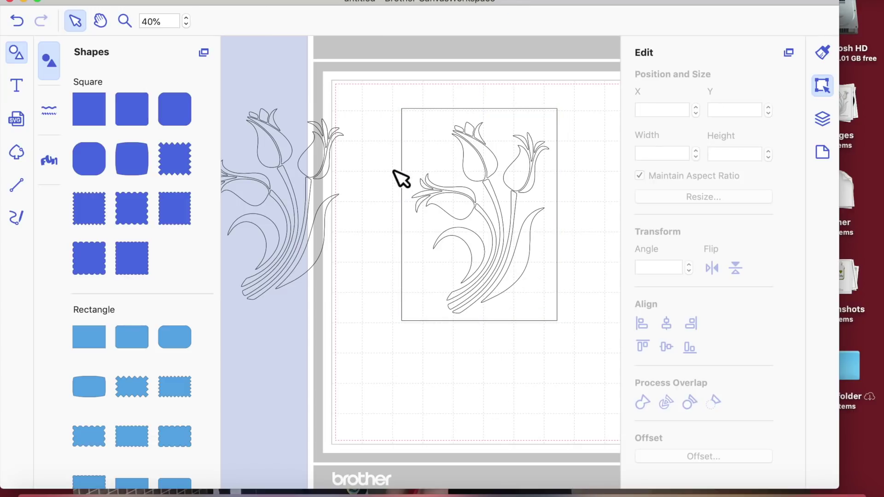
# - Examine how the frame and the tulip groups are stacked in the layer list, including the first group's contents
pyautogui.moveTo(378, 92)
pyautogui.mouseDown()
pyautogui.moveTo(503, 197)
pyautogui.moveTo(538, 290)
pyautogui.moveTo(529, 296)
pyautogui.mouseUp()
pyautogui.click(518, 364)
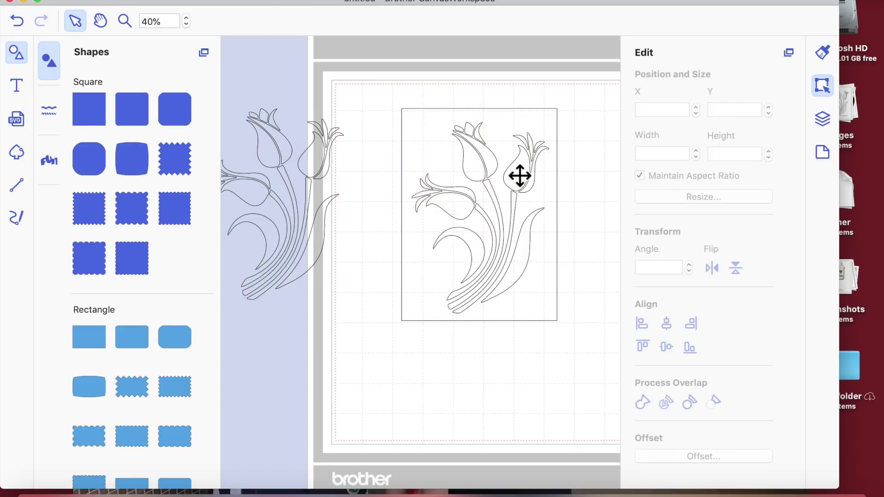
pyautogui.click(505, 142)
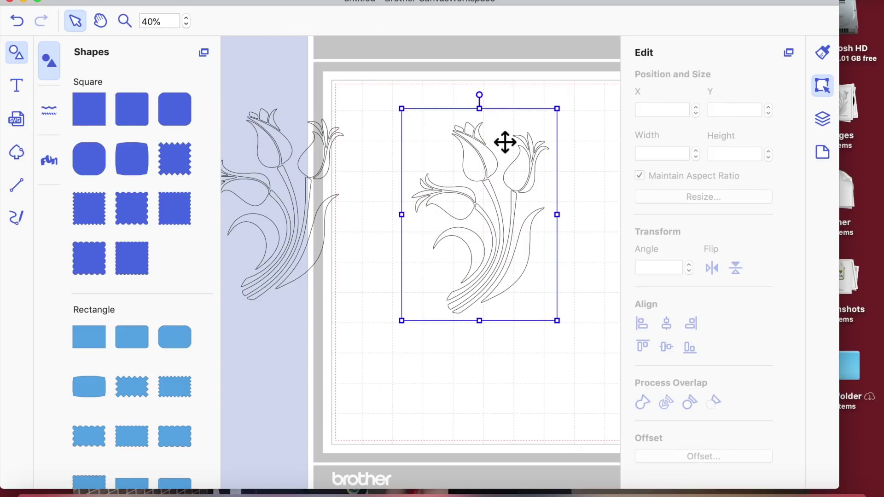
pyautogui.click(827, 119)
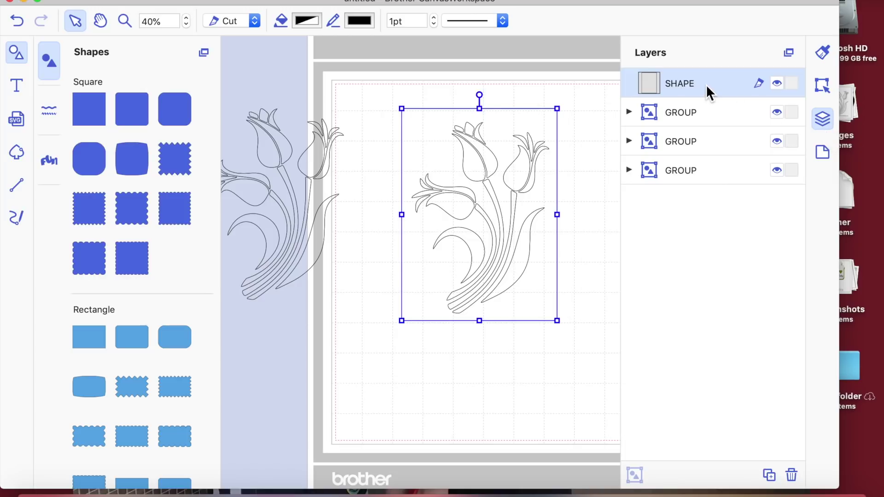
pyautogui.click(685, 115)
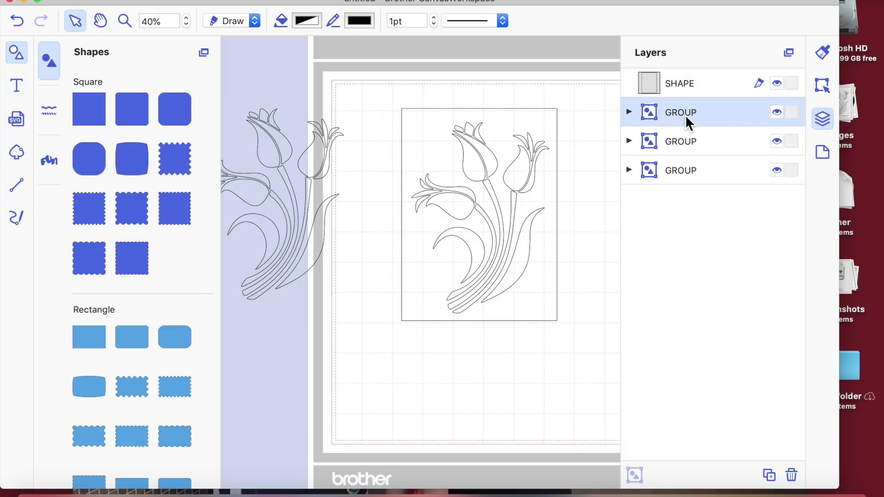
pyautogui.moveTo(685, 115); pyautogui.dragTo(632, 117)
pyautogui.click(628, 112)
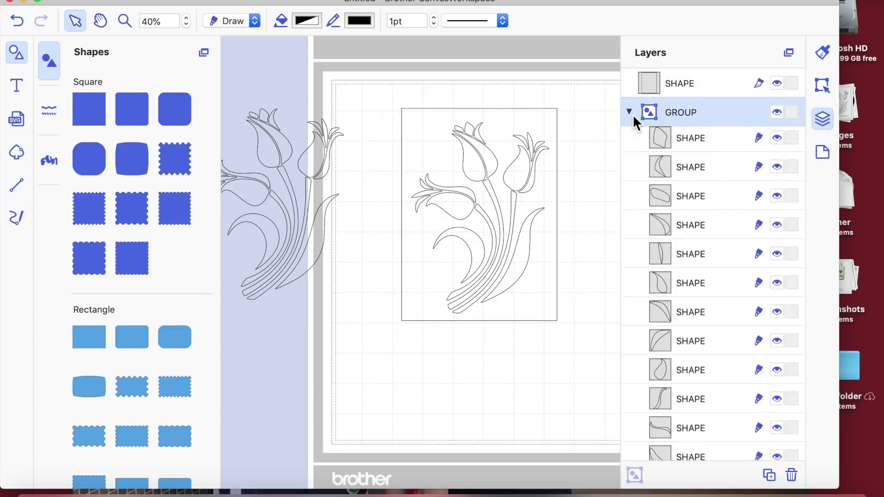
pyautogui.click(630, 113)
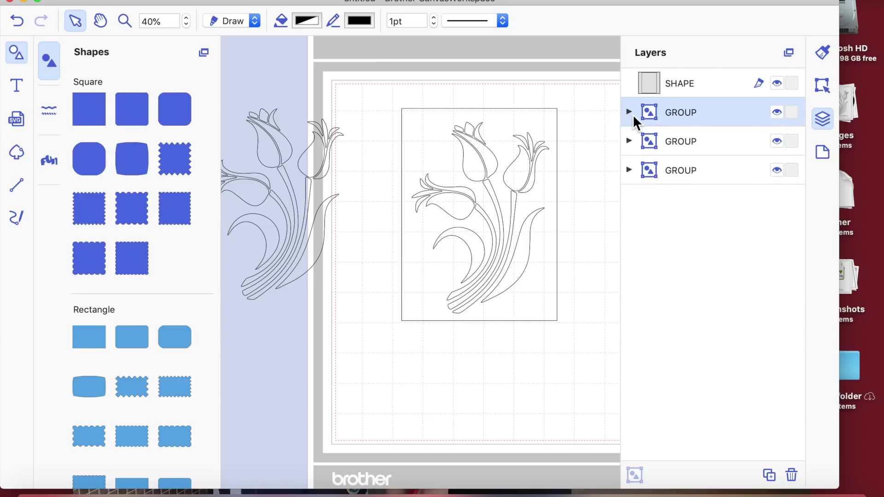
# - Try to move the frame beneath all the tulip groups in the layer order, and undo the move
pyautogui.click(531, 132)
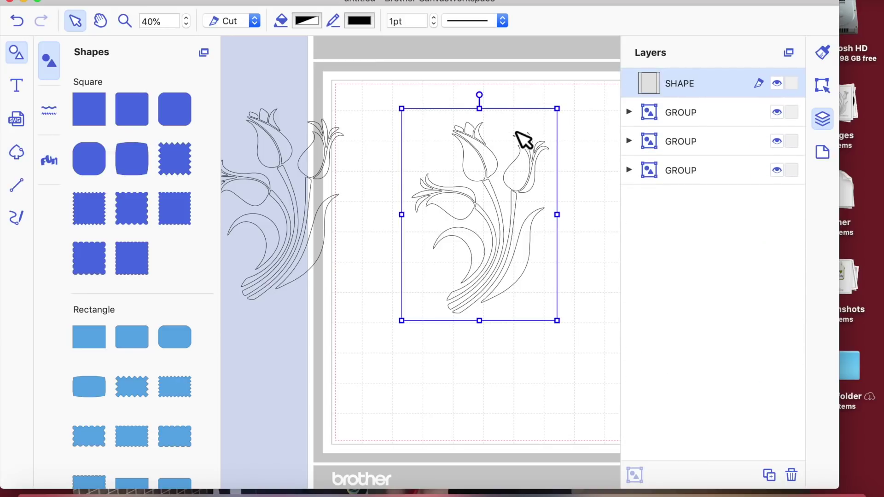
pyautogui.doubleClick(523, 138)
pyautogui.moveTo(682, 89); pyautogui.dragTo(676, 195)
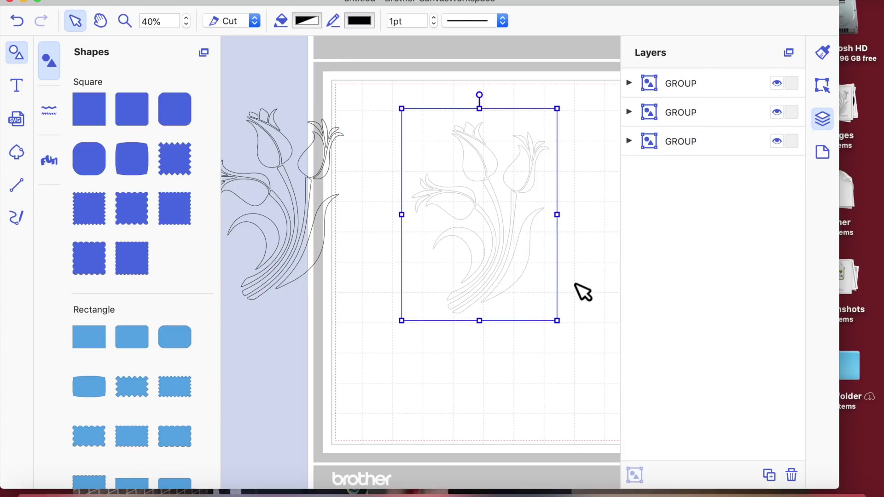
pyautogui.click(535, 374)
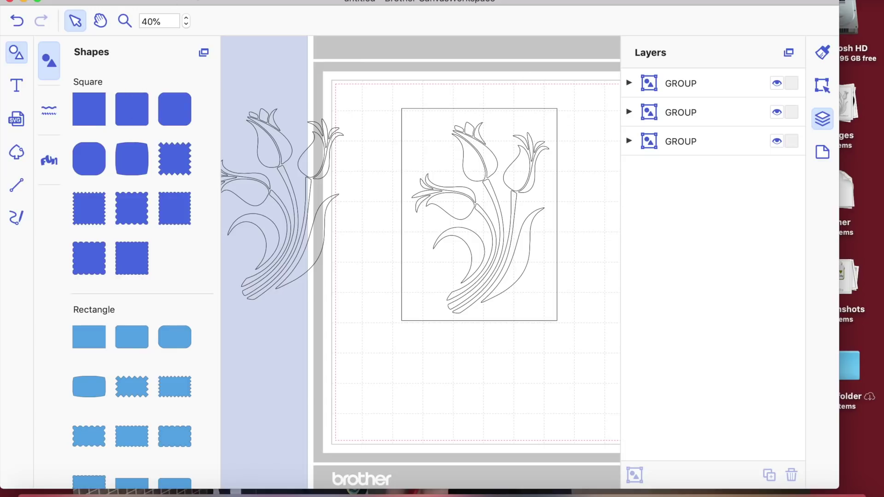
pyautogui.click(226, 1)
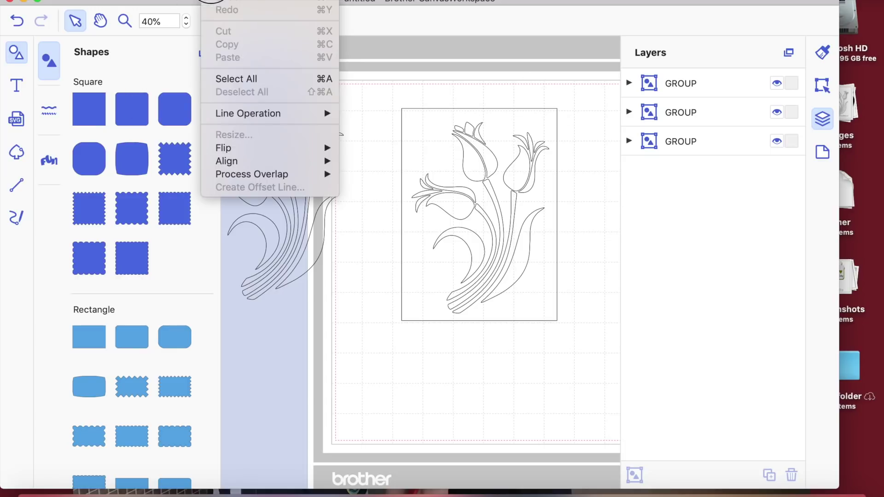
pyautogui.click(227, 4)
pyautogui.press('super+z')
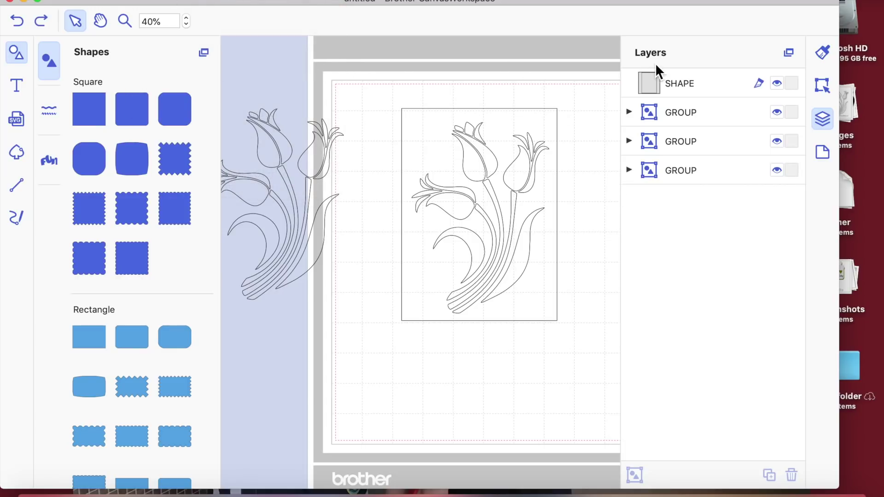
# - Retry placing the frame layer below the last tulip group, check which group it belongs to, and undo the reorder
pyautogui.moveTo(678, 86); pyautogui.dragTo(683, 217)
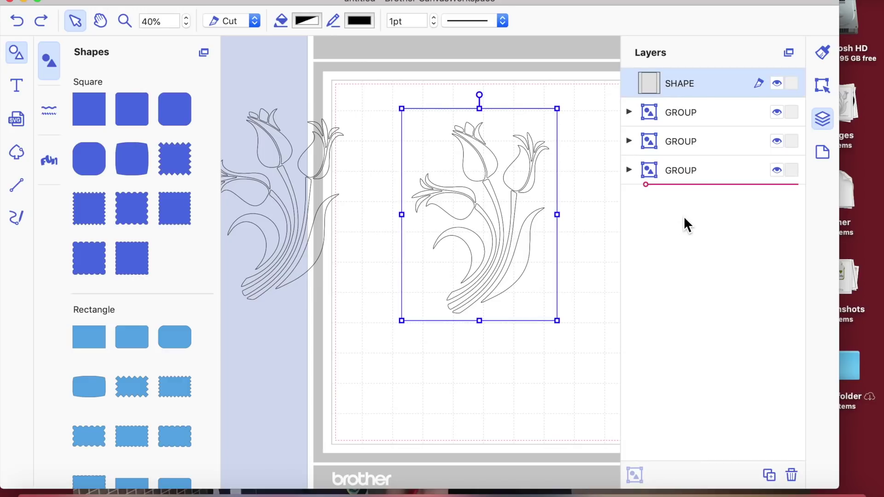
pyautogui.moveTo(370, 87); pyautogui.dragTo(578, 314)
pyautogui.click(475, 363)
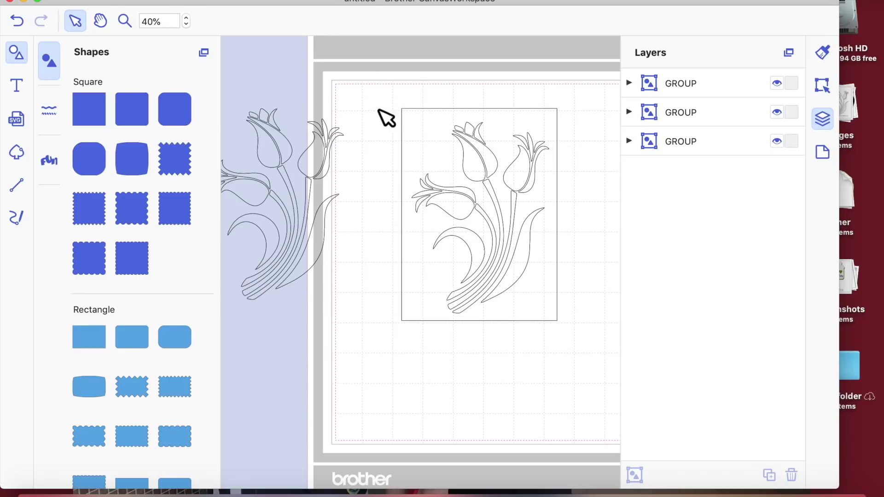
pyautogui.click(411, 147)
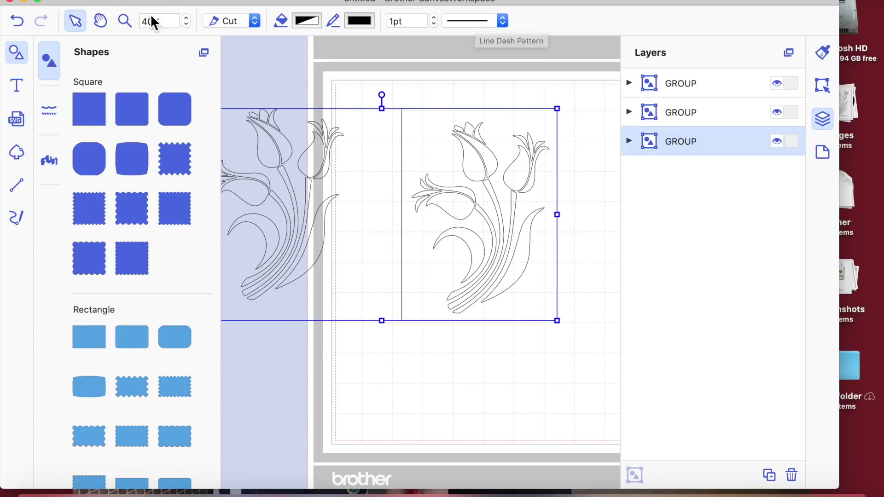
pyautogui.click(220, 2)
pyautogui.click(220, 1)
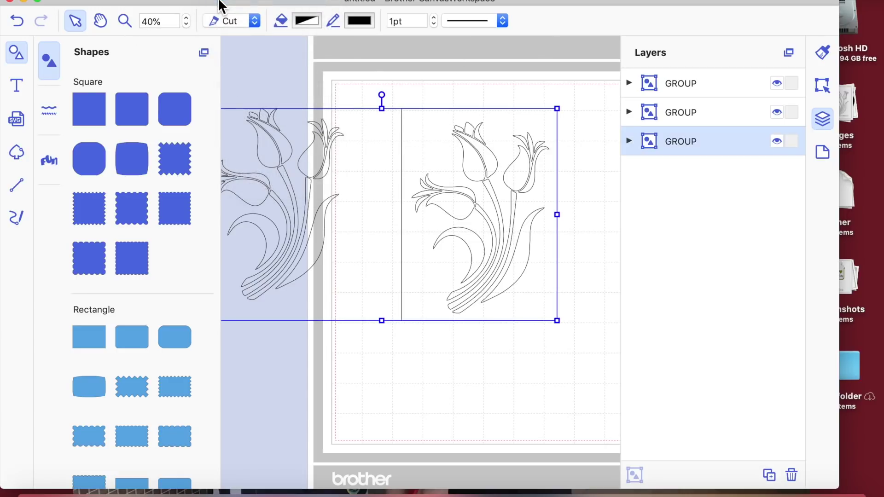
pyautogui.press('super+z')
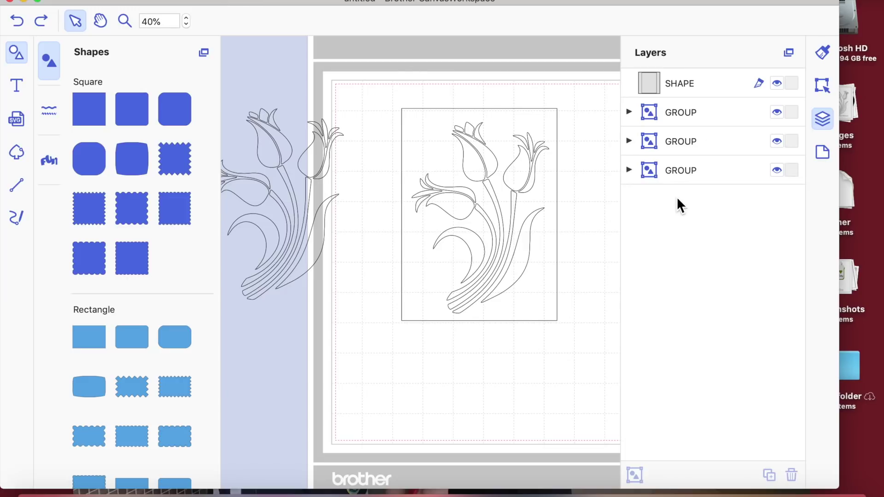
# - Try to place the frame layer between the first and second tulip groups, and undo the change
pyautogui.click(706, 76)
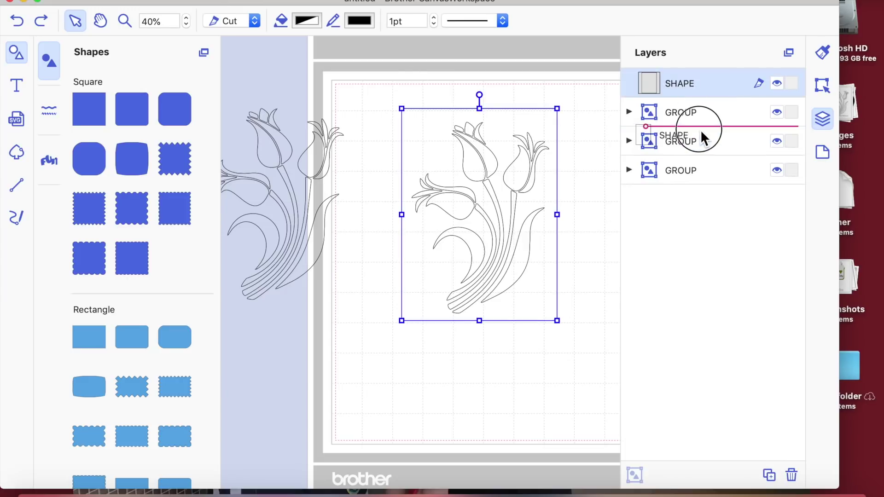
pyautogui.press('BackSpace')
pyautogui.click(621, 341)
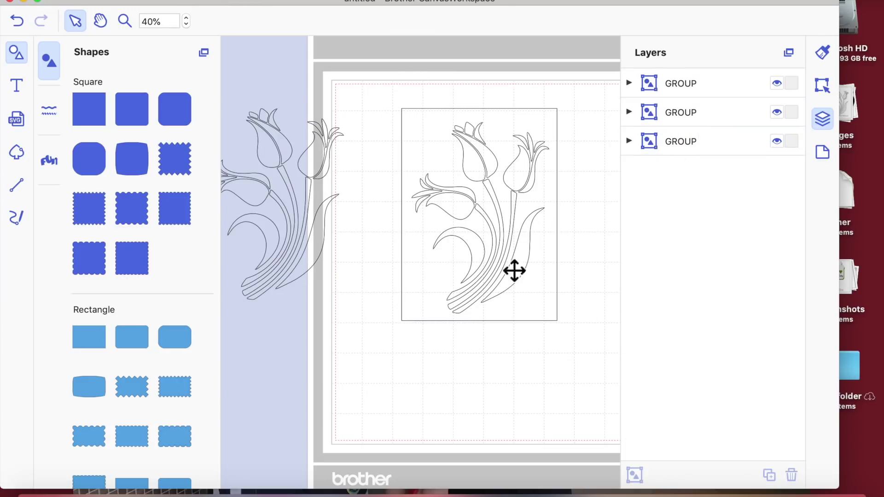
pyautogui.moveTo(400, 103); pyautogui.dragTo(549, 206)
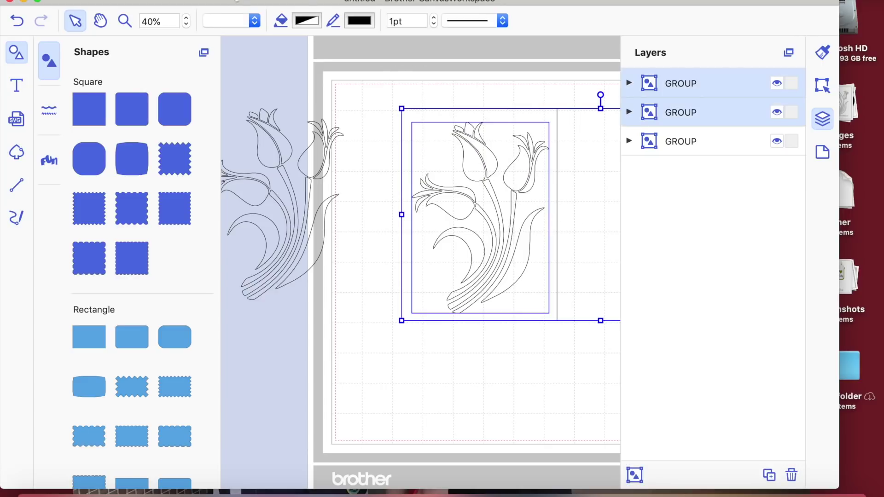
pyautogui.click(227, 8)
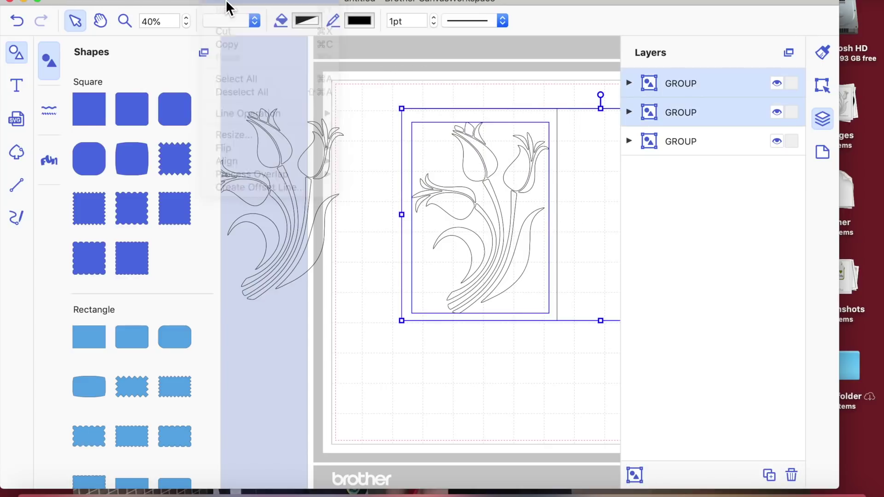
pyautogui.click(629, 111)
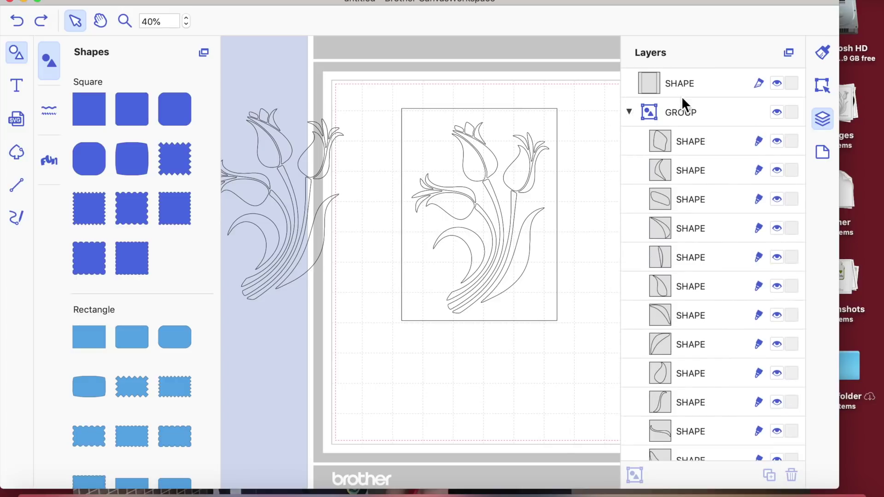
# - Send the frame shape to the back of the arrangement, behind the tulip groups
pyautogui.click(670, 83)
pyautogui.doubleClick(534, 130)
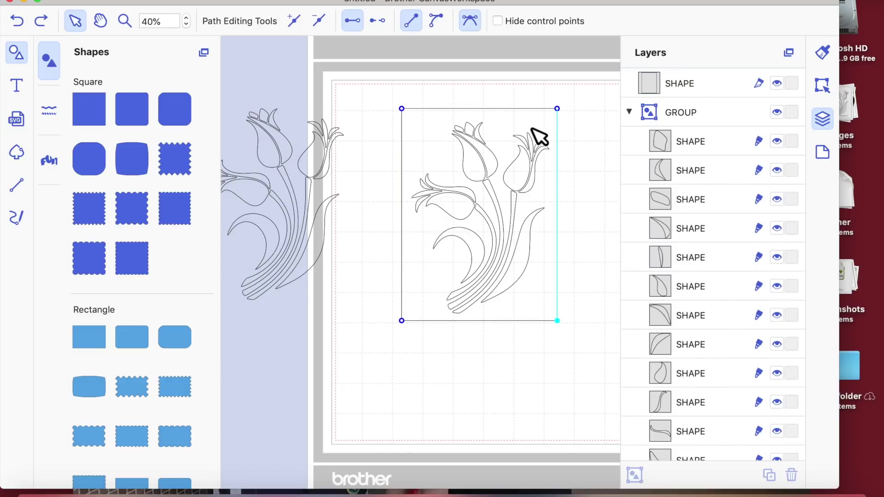
pyautogui.click(509, 130)
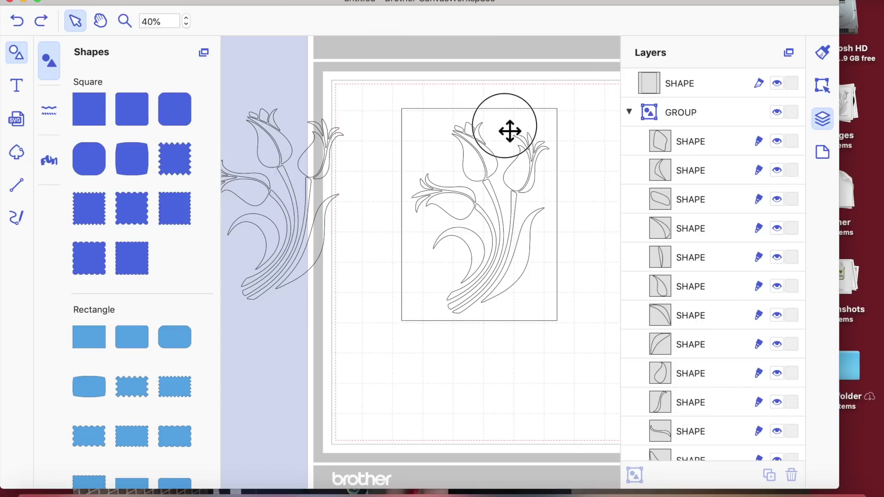
pyautogui.rightClick(506, 126)
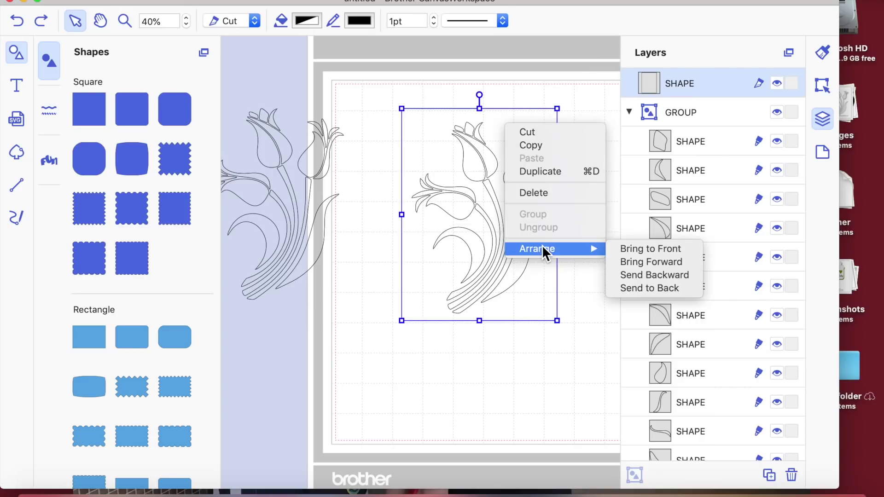
pyautogui.moveTo(599, 251)
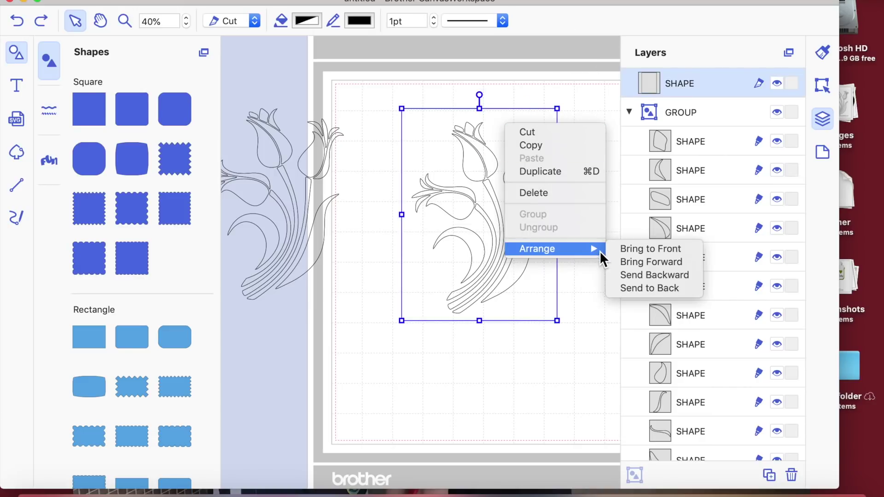
pyautogui.click(643, 291)
pyautogui.click(539, 440)
# - Select the frame together with the middle tulips and combine them into a single shape with a Process Overlap operation
pyautogui.click(475, 168)
pyautogui.click(388, 90)
pyautogui.moveTo(371, 90)
pyautogui.mouseDown()
pyautogui.moveTo(523, 203)
pyautogui.moveTo(578, 310)
pyautogui.moveTo(572, 306)
pyautogui.moveTo(571, 341)
pyautogui.mouseUp()
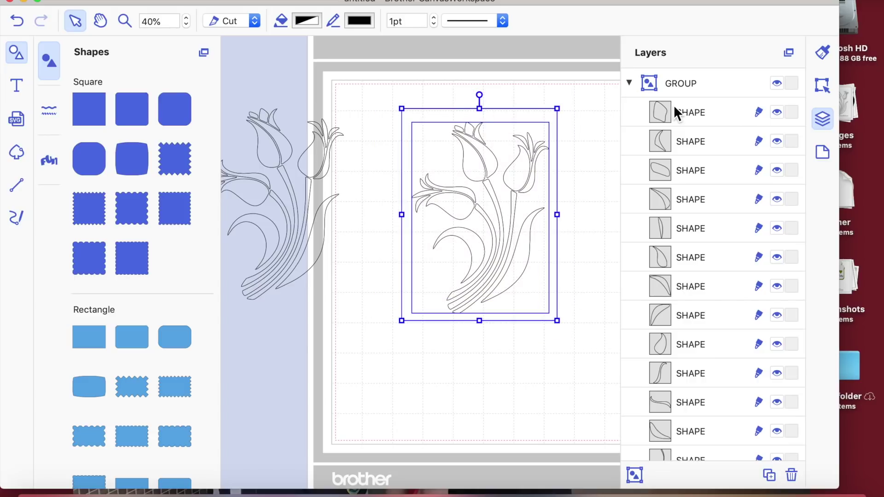
pyautogui.click(822, 88)
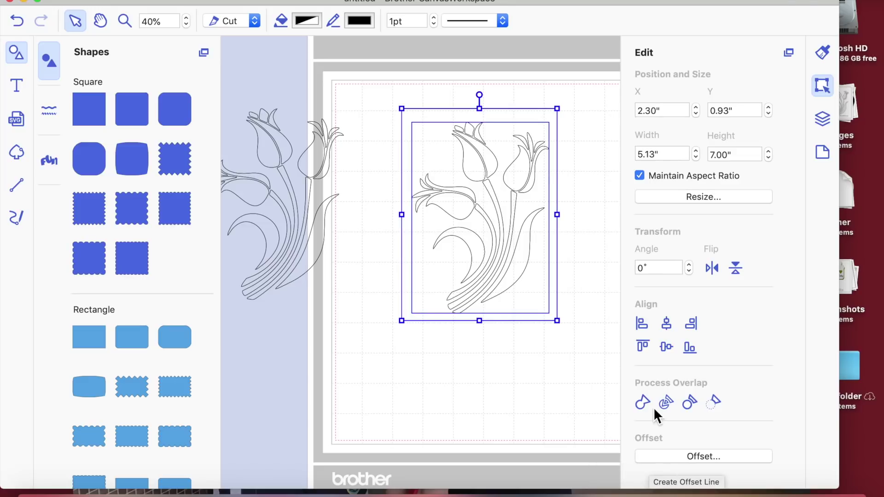
pyautogui.click(717, 402)
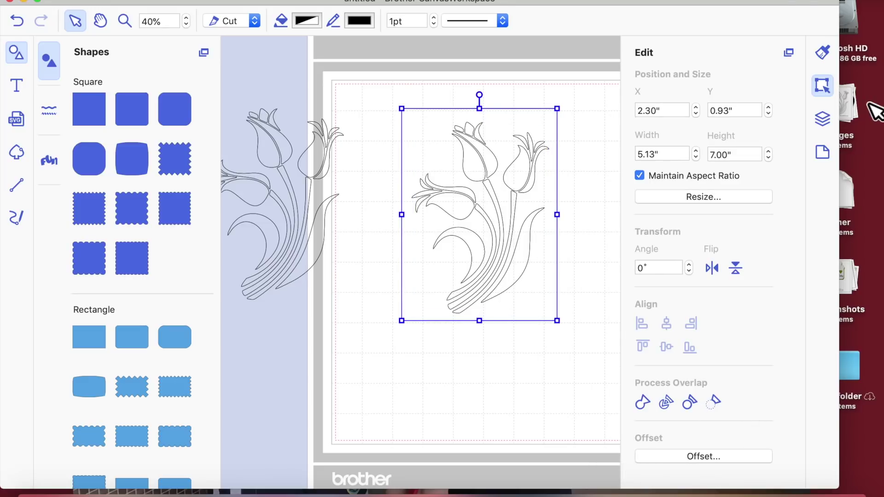
# - Inspect the path points of the combined tulip and frame shape, and leave path editing
pyautogui.doubleClick(514, 196)
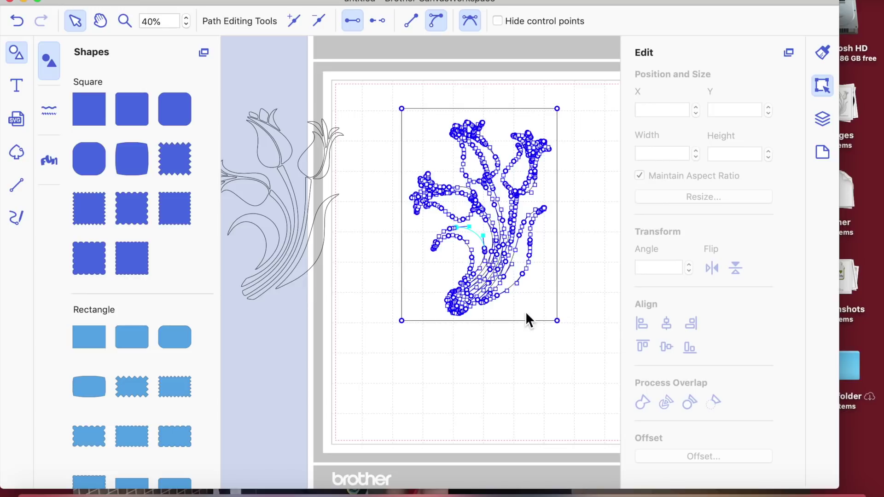
pyautogui.click(523, 425)
pyautogui.click(542, 364)
# - Fill the combined tulip and frame shape with the Magnesium grey colour
pyautogui.click(537, 303)
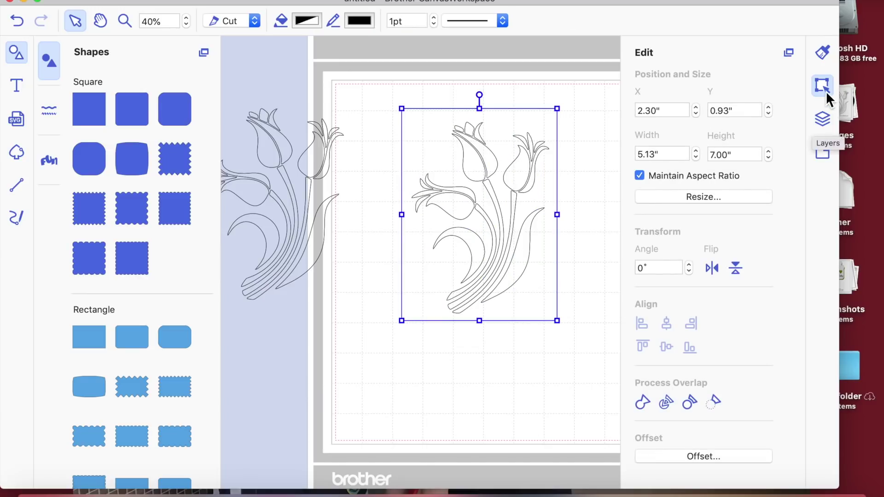
pyautogui.click(822, 54)
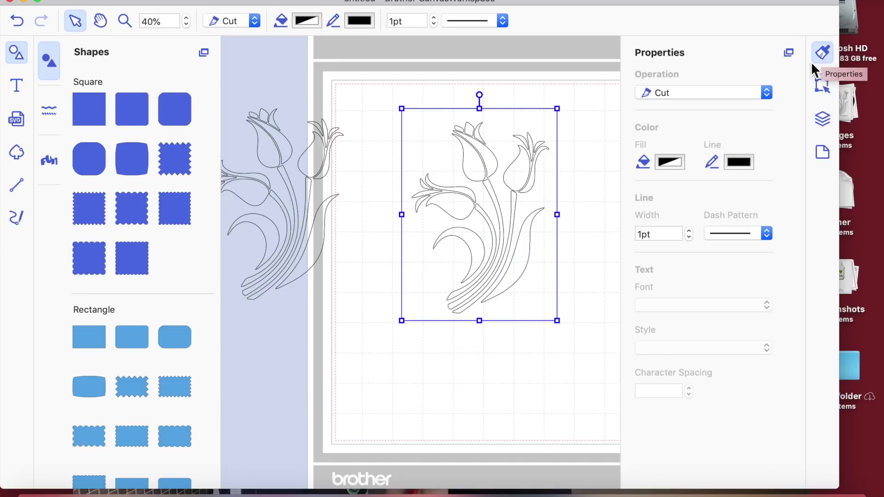
pyautogui.click(670, 162)
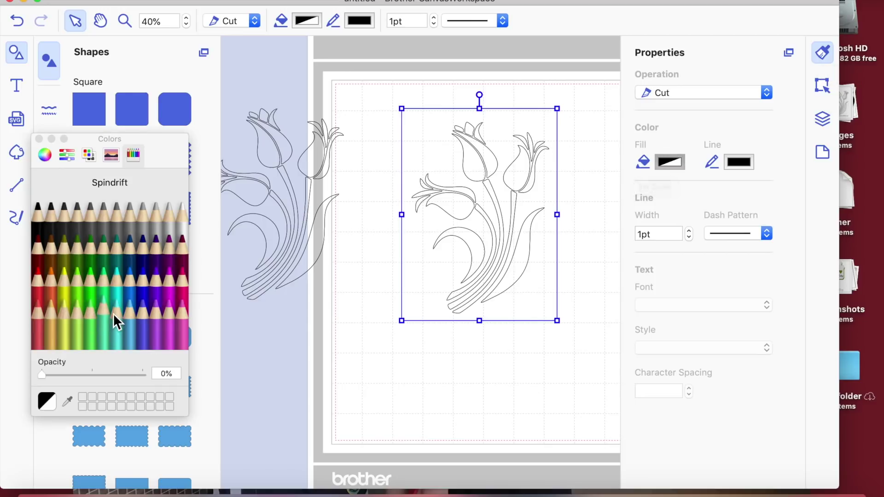
pyautogui.click(125, 298)
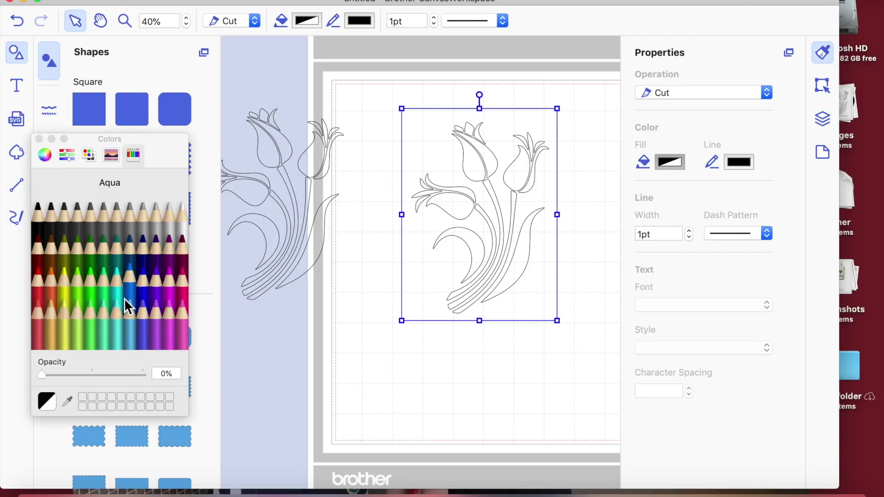
pyautogui.click(146, 220)
# - Move the filled frame off to the right edge of the mat, over the spare tulip outline, and widen the application window
pyautogui.moveTo(470, 134)
pyautogui.mouseDown()
pyautogui.moveTo(457, 136)
pyautogui.moveTo(392, 249)
pyautogui.moveTo(570, 158)
pyautogui.mouseUp()
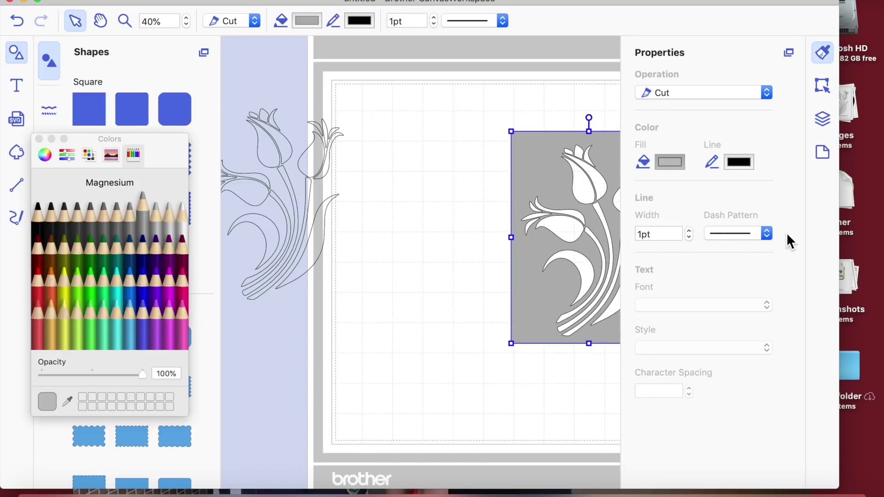
pyautogui.moveTo(839, 234); pyautogui.dragTo(874, 238)
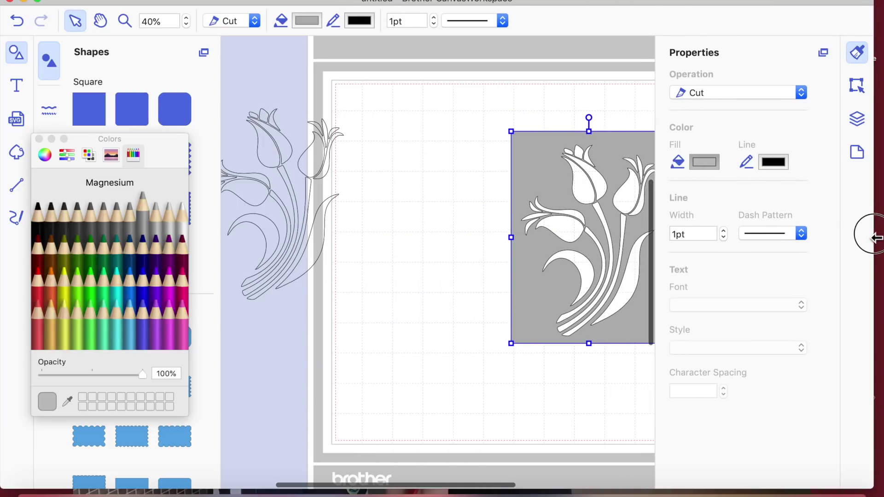
pyautogui.hscroll(5, 636, 292)
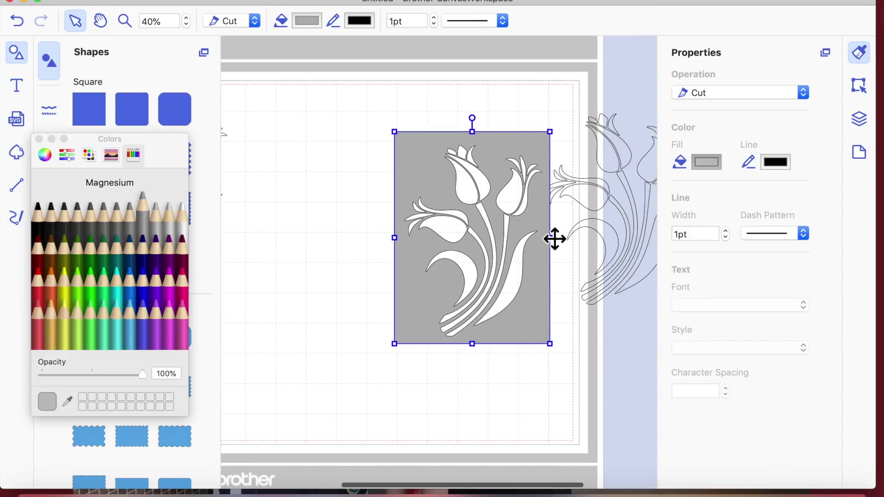
pyautogui.moveTo(611, 153)
pyautogui.mouseDown()
pyautogui.moveTo(449, 223)
pyautogui.moveTo(476, 191)
pyautogui.moveTo(473, 175)
pyautogui.moveTo(535, 183)
pyautogui.moveTo(588, 160)
pyautogui.moveTo(540, 199)
pyautogui.moveTo(551, 199)
pyautogui.mouseUp()
pyautogui.click(474, 185)
pyautogui.click(467, 188)
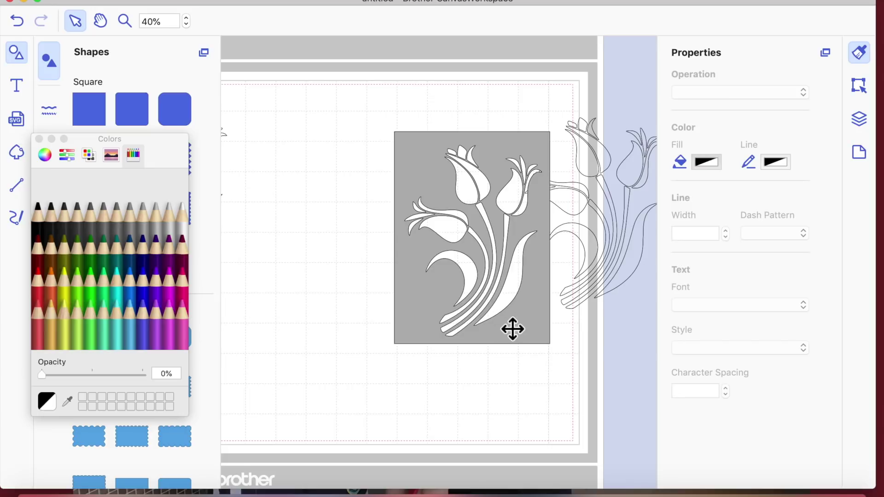
pyautogui.moveTo(545, 258); pyautogui.dragTo(621, 292)
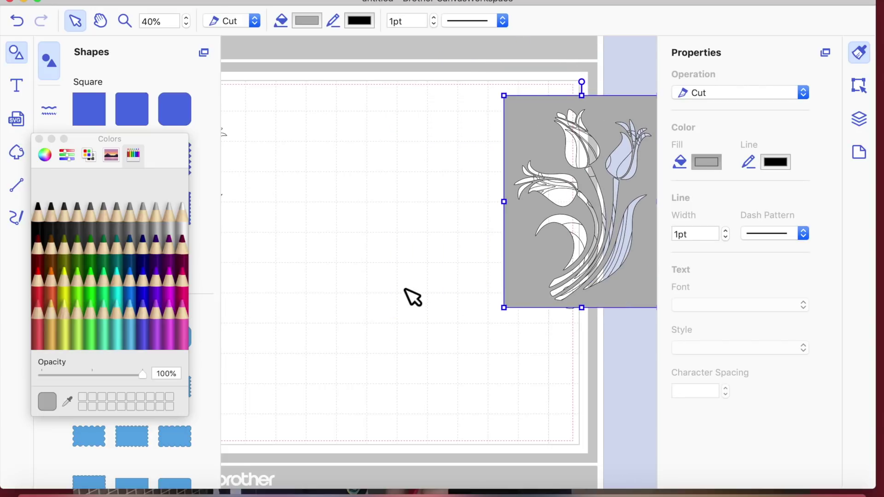
# - Move the unfilled tulip outline from beside the mat onto the mat's empty area
pyautogui.hscroll(-5, 413, 296)
pyautogui.moveTo(287, 155); pyautogui.dragTo(452, 173)
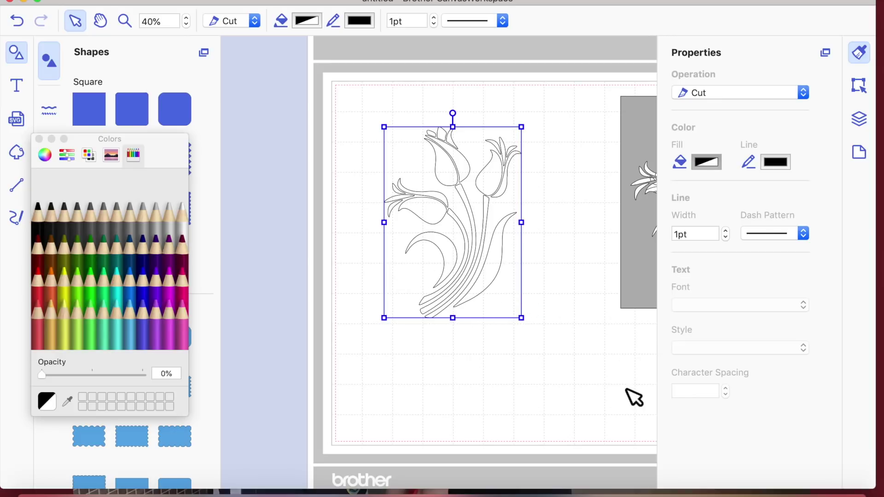
pyautogui.hscroll(5, 608, 221)
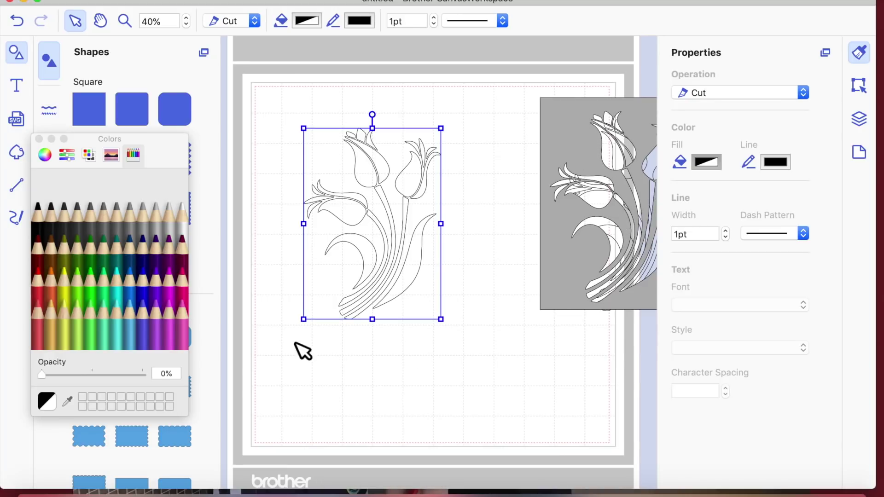
pyautogui.click(451, 358)
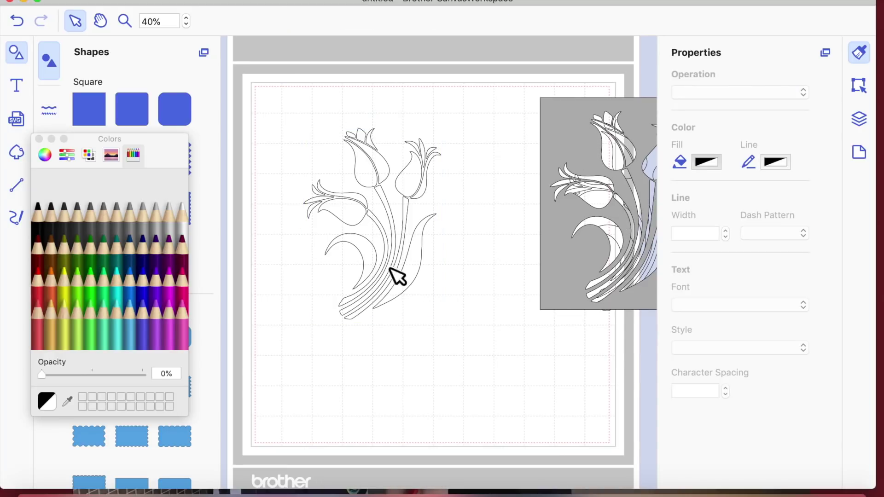
# - Split the tulip outline on the mat into separate pieces with a Process Overlap operation
pyautogui.click(392, 257)
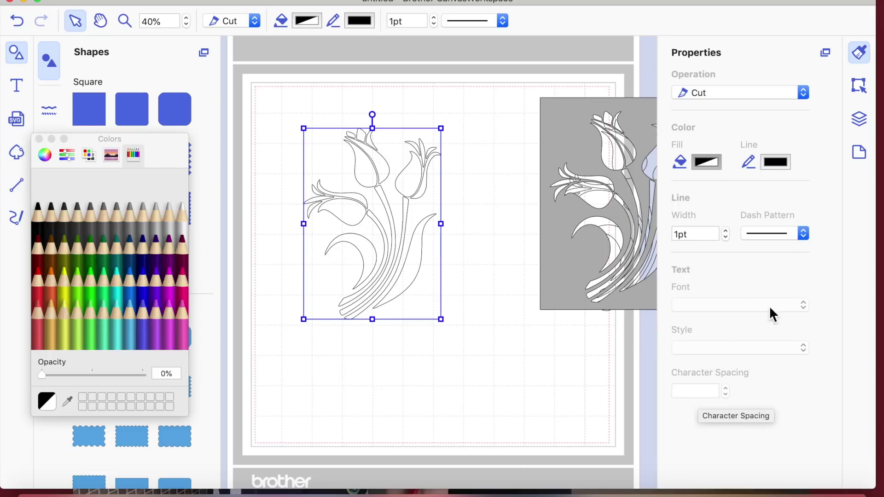
pyautogui.click(861, 87)
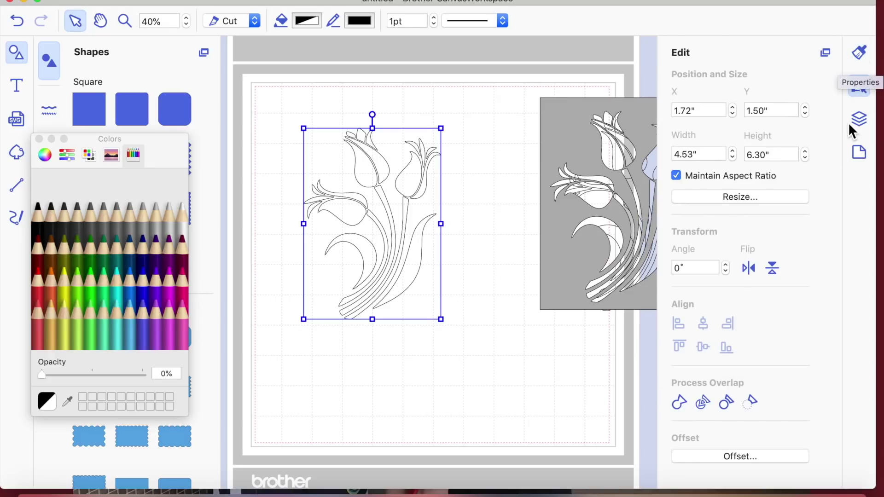
pyautogui.click(702, 403)
pyautogui.click(473, 350)
# - Spread the two leaves and three stems apart from the tulip heads so that each lies separately on the mat
pyautogui.moveTo(418, 273); pyautogui.dragTo(472, 308)
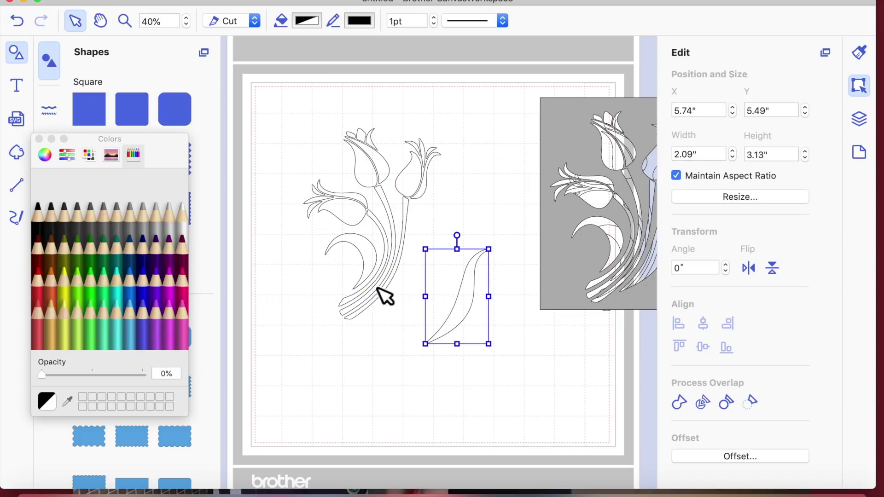
pyautogui.moveTo(373, 251); pyautogui.dragTo(342, 368)
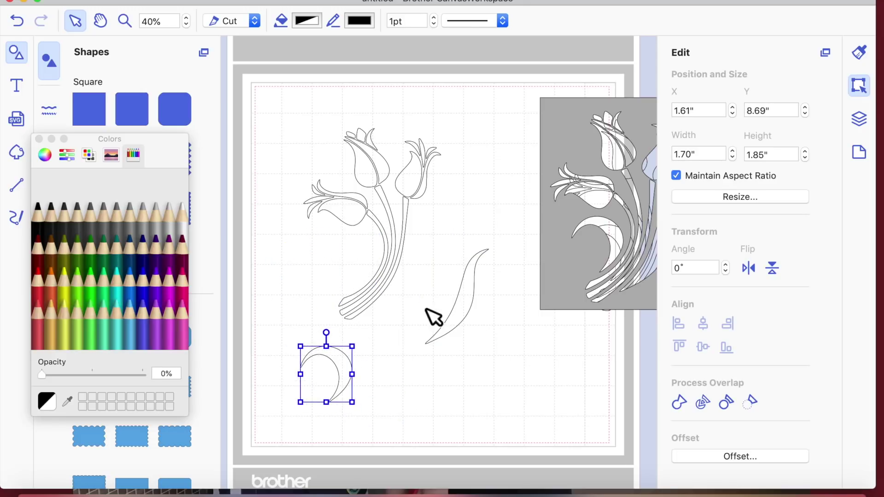
pyautogui.moveTo(405, 262); pyautogui.dragTo(426, 341)
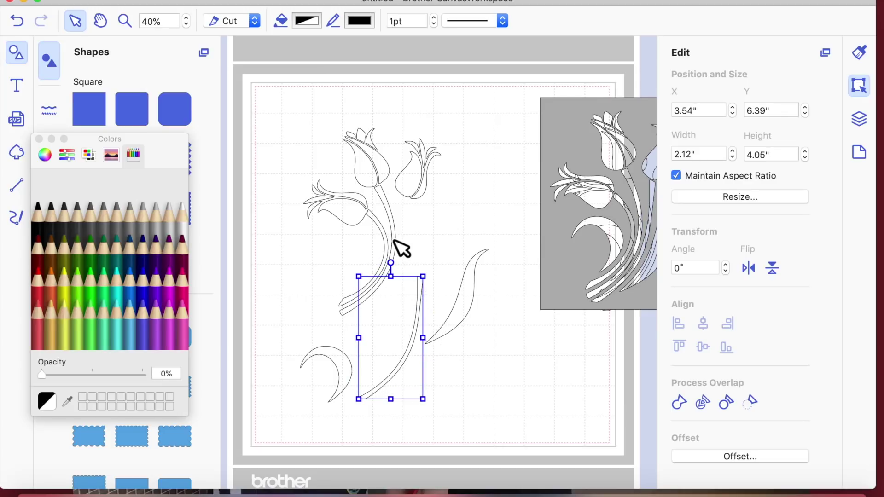
pyautogui.moveTo(398, 241); pyautogui.dragTo(489, 162)
pyautogui.moveTo(384, 271); pyautogui.dragTo(402, 304)
pyautogui.click(459, 390)
# - Create outward offset lines around all the separated tulip pieces with a spacing of 0.12" and round corners
pyautogui.moveTo(293, 98); pyautogui.dragTo(473, 375)
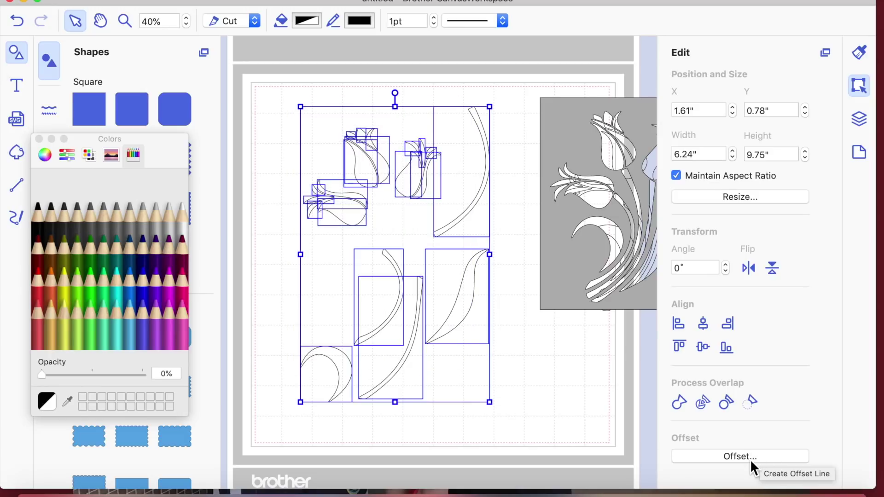
pyautogui.click(750, 459)
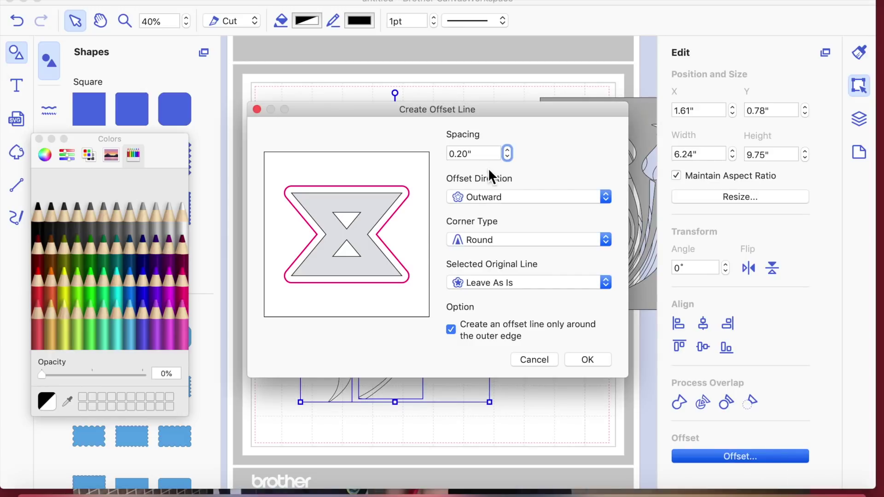
pyautogui.click(506, 157)
pyautogui.click(586, 359)
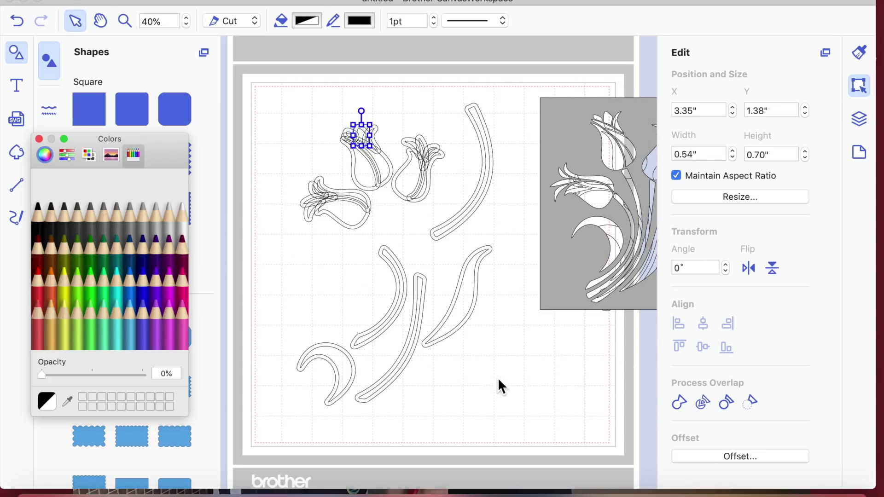
# - Select all the tulip pieces with their offset lines and merge them into solid outlines with a Process Overlap operation
pyautogui.click(497, 119)
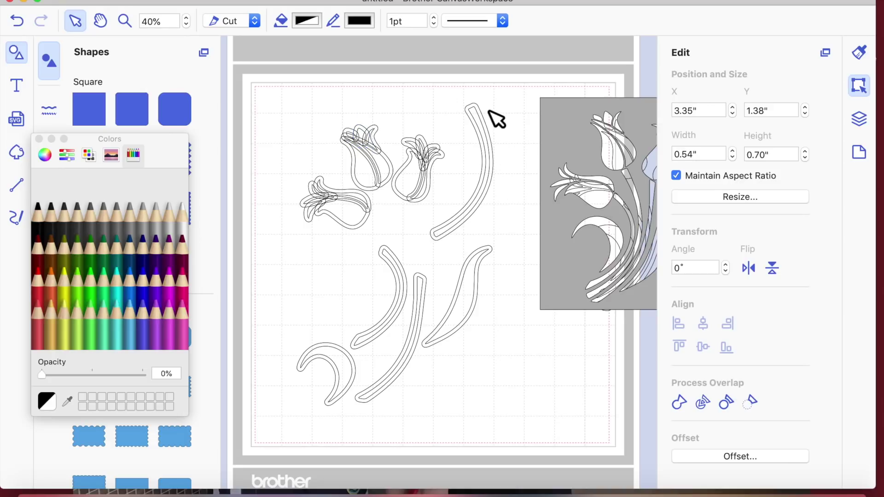
pyautogui.moveTo(381, 222); pyautogui.dragTo(309, 193)
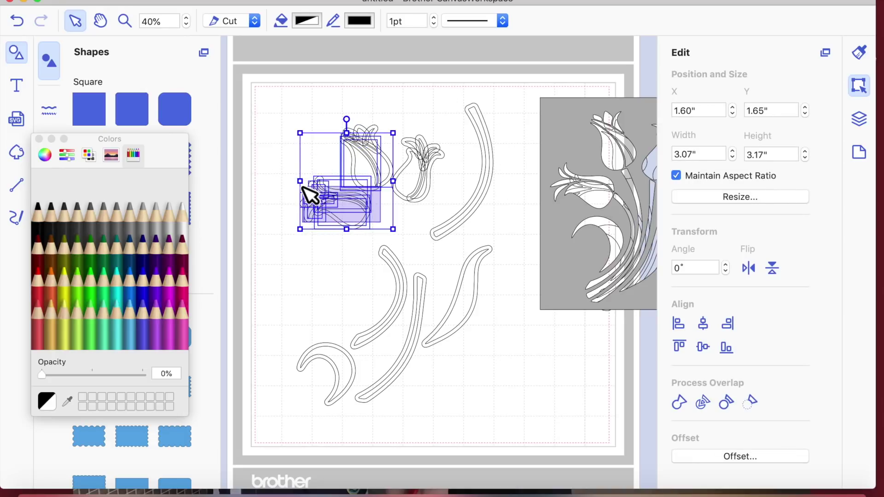
pyautogui.moveTo(351, 131)
pyautogui.mouseDown()
pyautogui.moveTo(437, 227)
pyautogui.moveTo(474, 348)
pyautogui.moveTo(506, 403)
pyautogui.mouseUp()
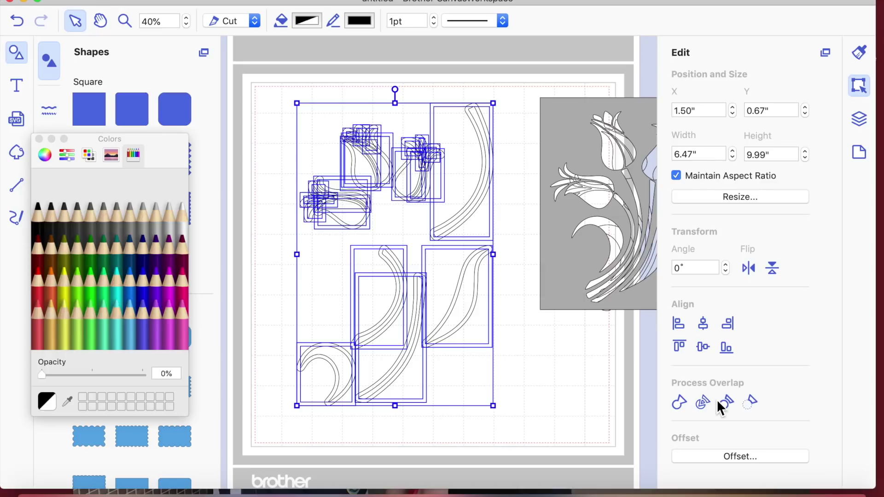
pyautogui.click(676, 404)
pyautogui.click(550, 374)
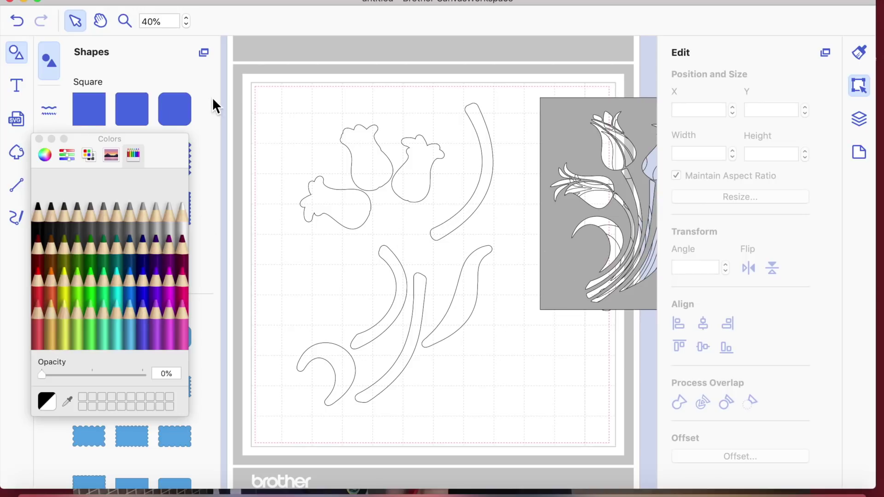
# - Bring the filled frame over the merged outlines for comparison, and move it back to the mat's right edge
pyautogui.click(278, 89)
pyautogui.moveTo(576, 268); pyautogui.dragTo(455, 319)
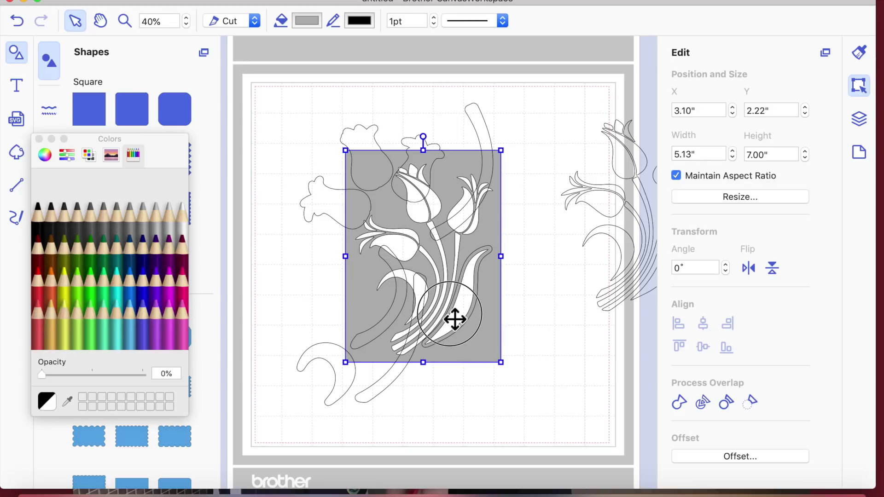
pyautogui.moveTo(455, 319); pyautogui.dragTo(654, 257)
# - Create inward offset lines for all the merged outlines with a spacing of 0.08" and round corners
pyautogui.moveTo(266, 102); pyautogui.dragTo(478, 396)
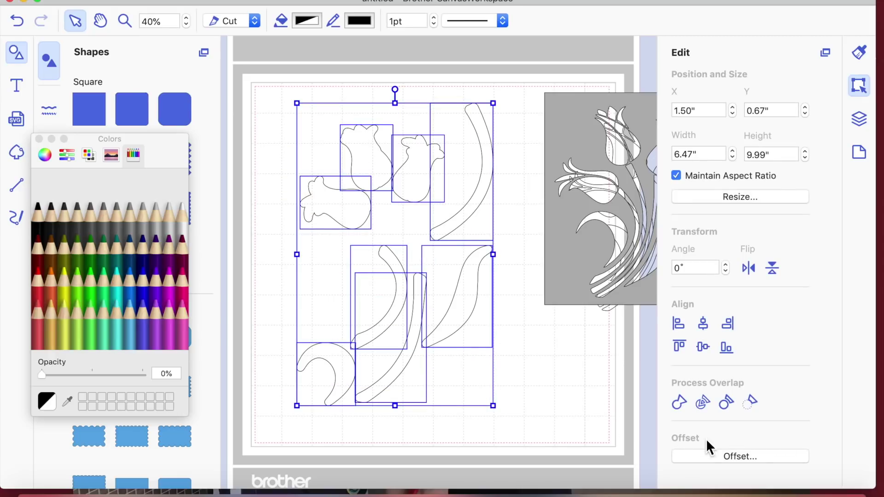
pyautogui.click(731, 457)
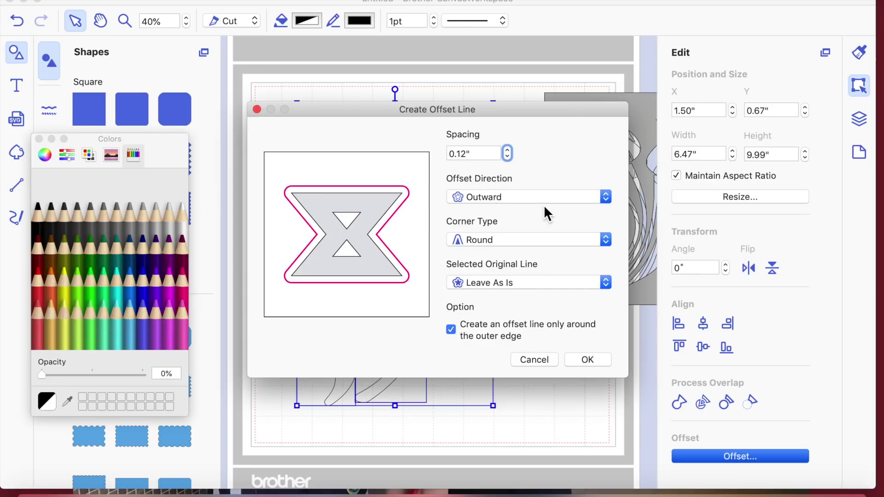
pyautogui.click(605, 196)
pyautogui.click(609, 202)
pyautogui.click(608, 199)
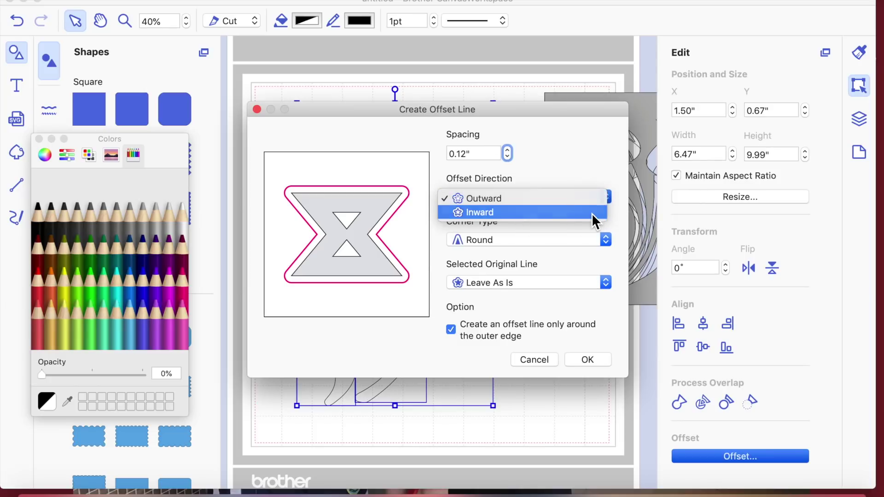
pyautogui.click(595, 213)
pyautogui.click(510, 157)
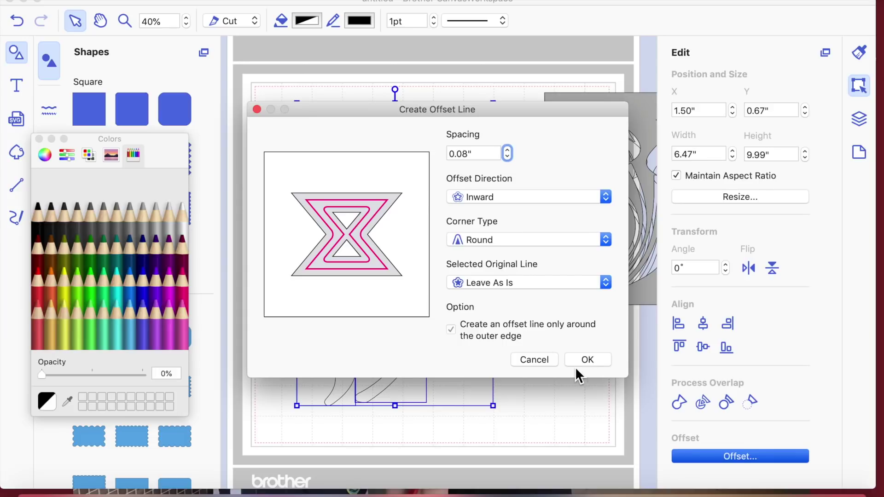
pyautogui.click(588, 360)
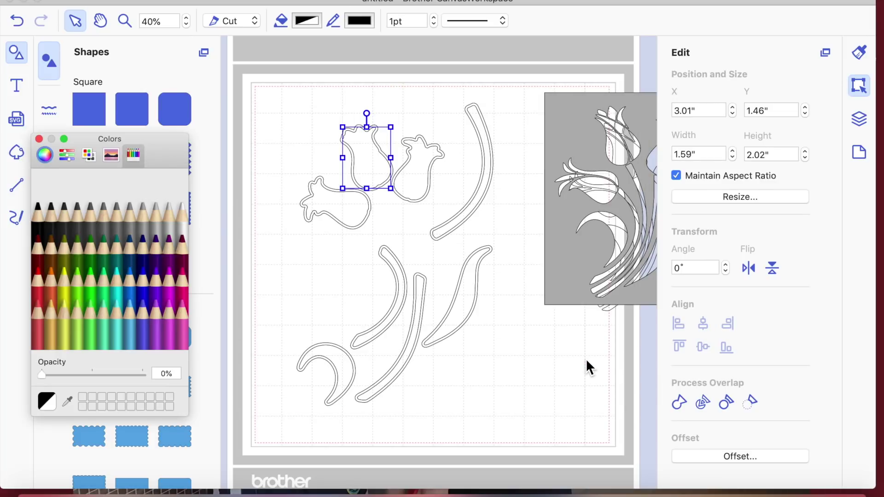
# - Try deleting the inner outline of the rightmost tulip head, and undo the deletion
pyautogui.click(430, 217)
pyautogui.click(428, 189)
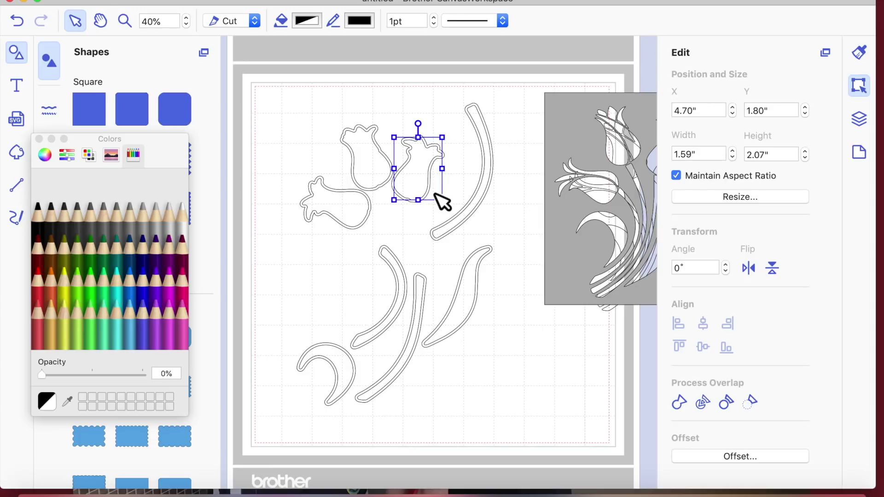
pyautogui.click(392, 197)
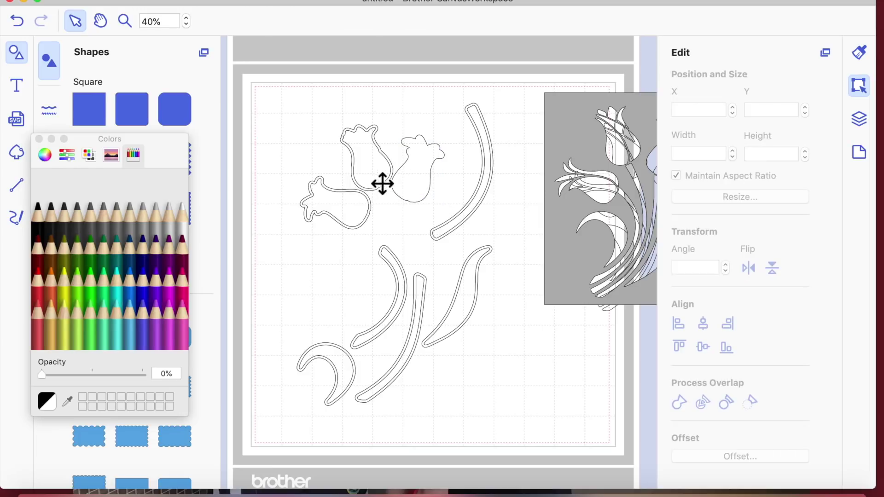
pyautogui.click(18, 19)
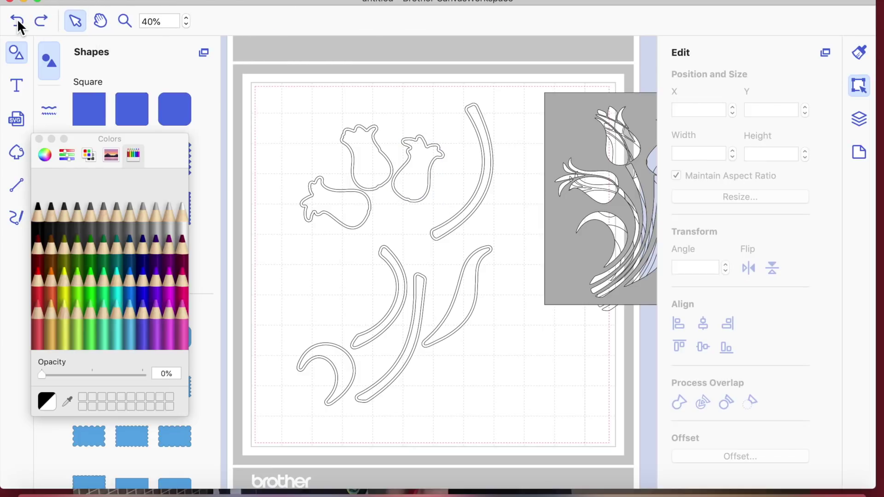
# - Delete the outer outline of the rightmost tulip head, keeping its inner offset line
pyautogui.click(421, 208)
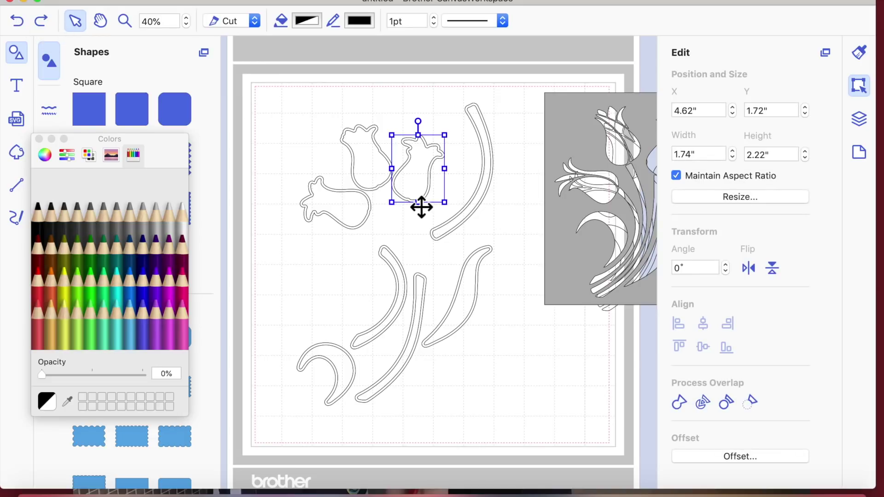
pyautogui.click(422, 210)
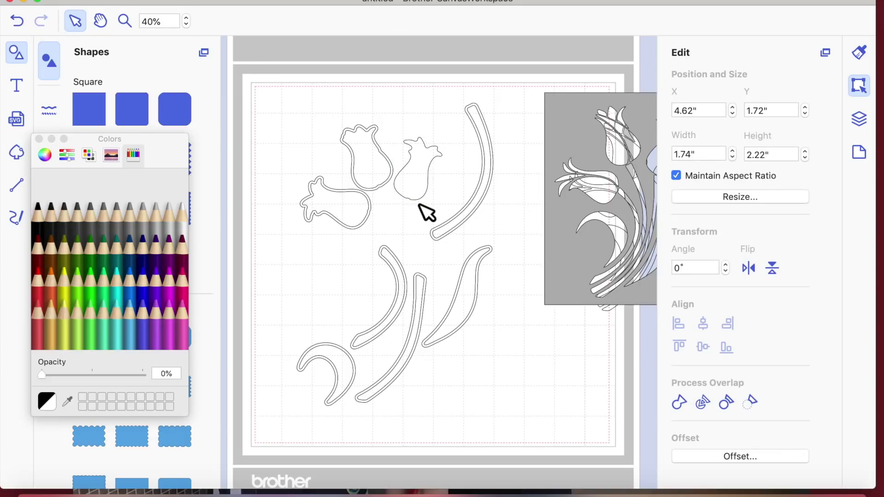
# - Delete the outer outlines of the middle and left tulip heads, keeping their inner offset lines
pyautogui.click(396, 172)
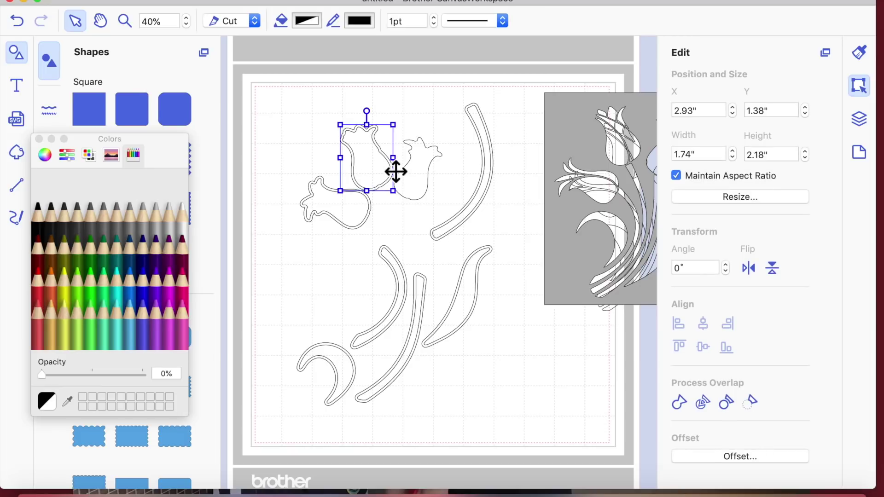
pyautogui.click(400, 175)
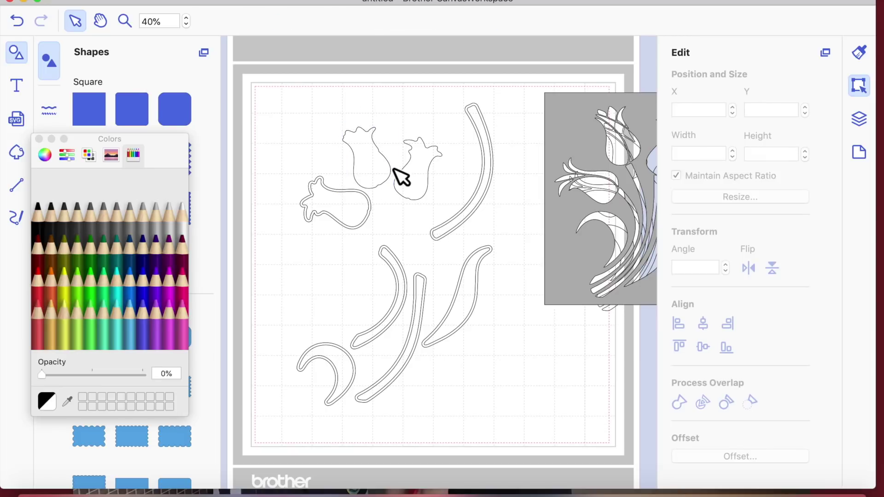
pyautogui.click(369, 227)
pyautogui.click(374, 233)
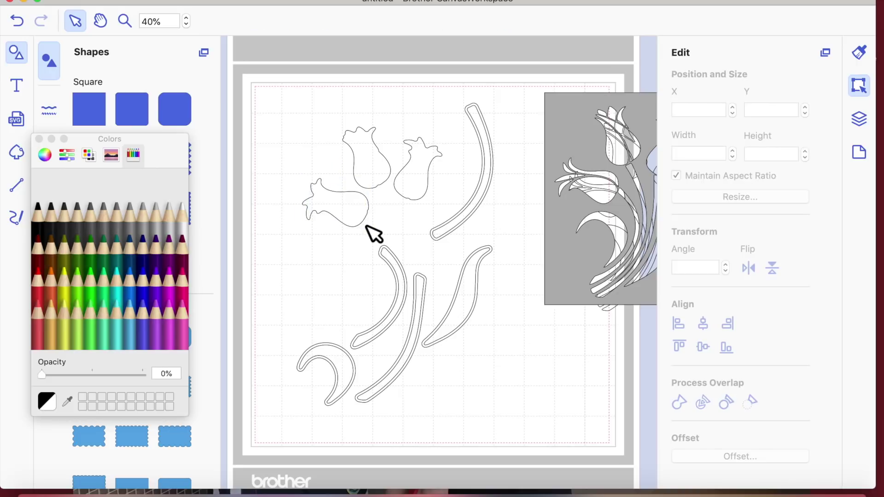
# - Delete the outer outlines of the three stems and both leaves, keeping only their inner offset lines
pyautogui.click(442, 243)
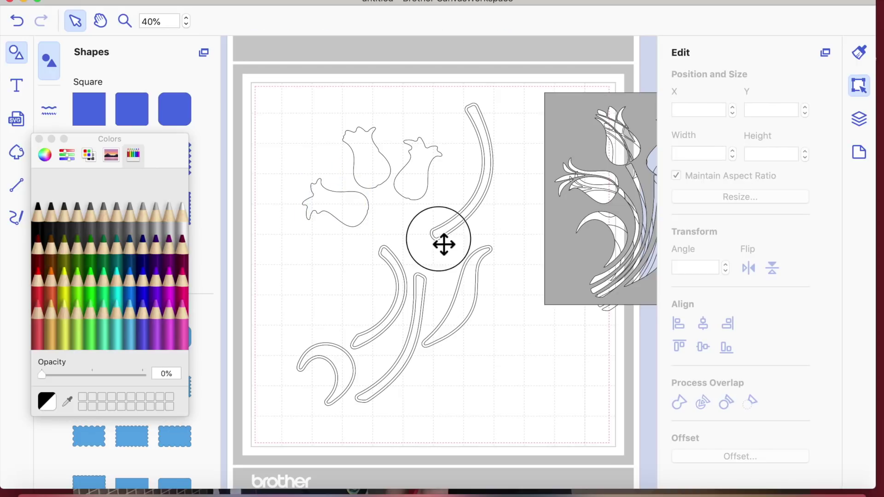
pyautogui.click(444, 247)
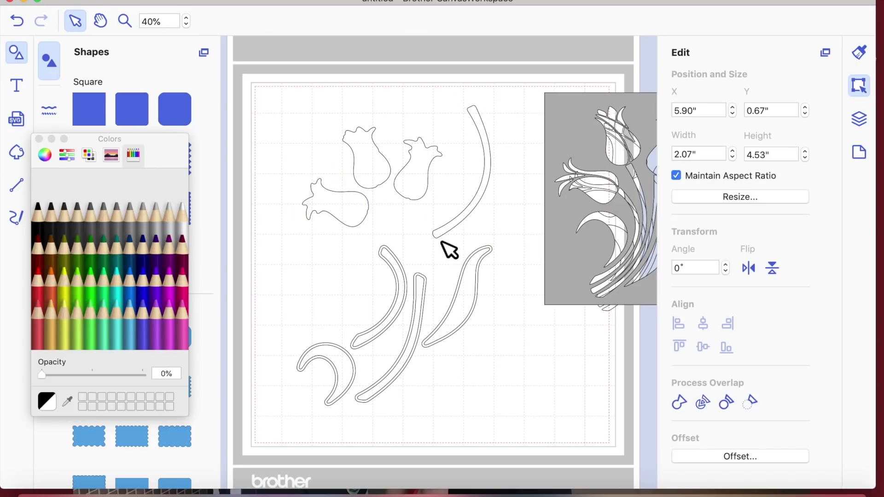
pyautogui.click(473, 325)
pyautogui.click(477, 328)
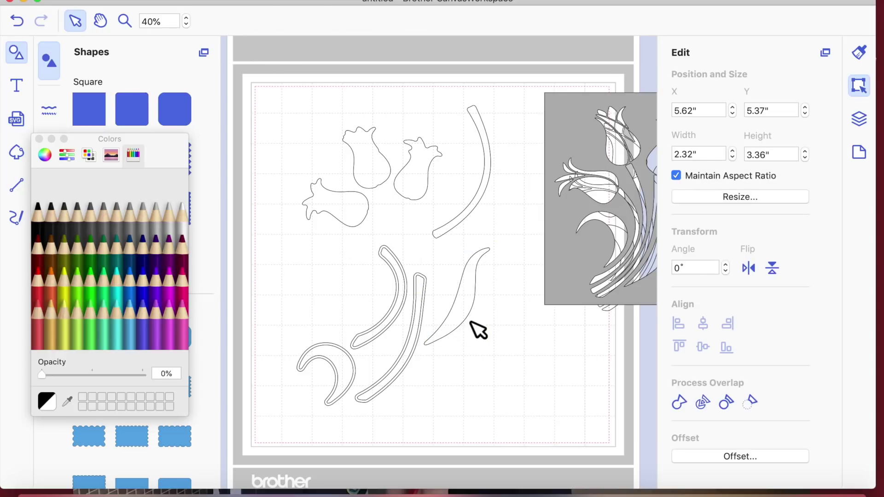
pyautogui.click(415, 365)
pyautogui.click(405, 362)
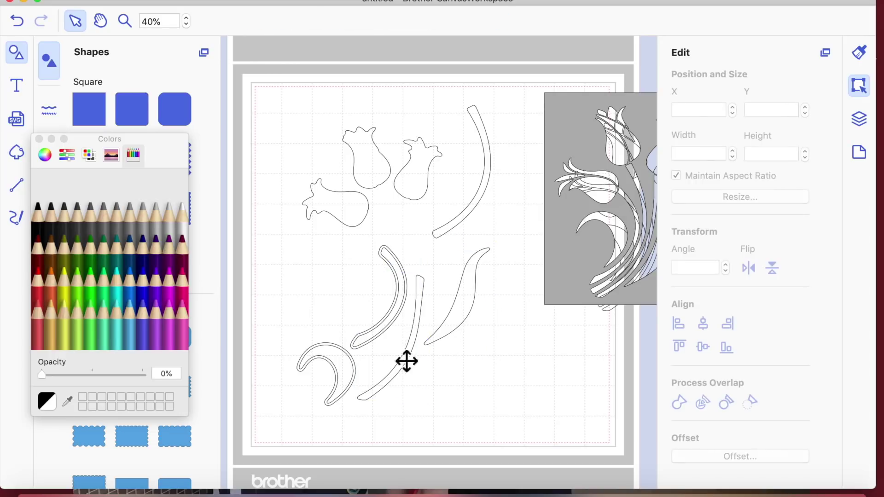
pyautogui.click(391, 332)
pyautogui.click(394, 339)
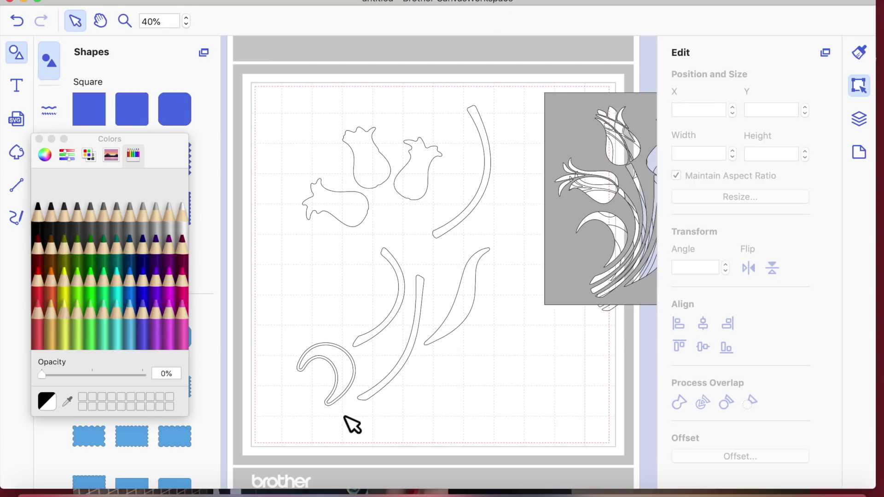
pyautogui.click(353, 392)
pyautogui.click(352, 391)
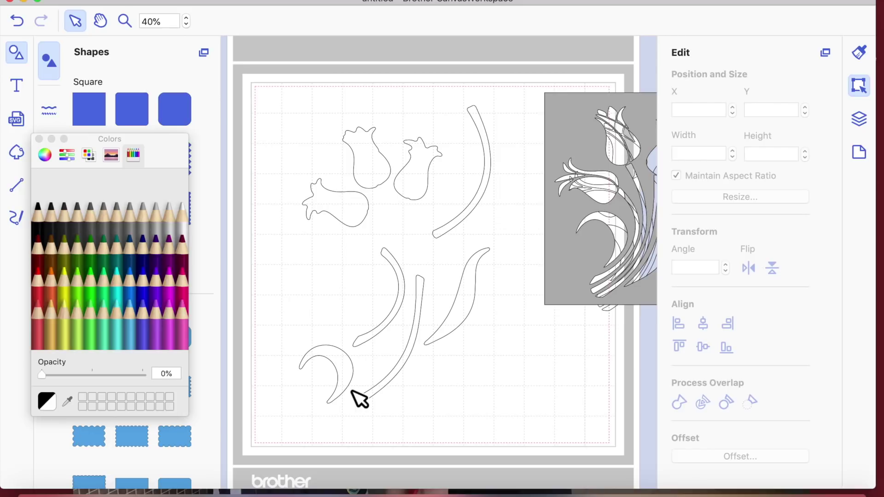
# - Bring the filled frame over the tulip head outlines, and move the three stem outlines and the slender leaf outline clear of it
pyautogui.moveTo(594, 274); pyautogui.dragTo(344, 293)
pyautogui.moveTo(481, 207); pyautogui.dragTo(534, 225)
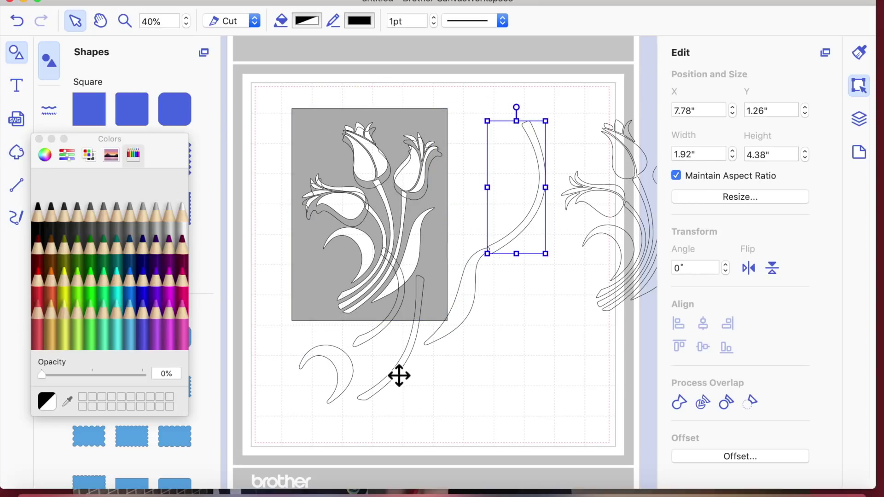
pyautogui.moveTo(399, 376); pyautogui.dragTo(501, 393)
pyautogui.click(507, 280)
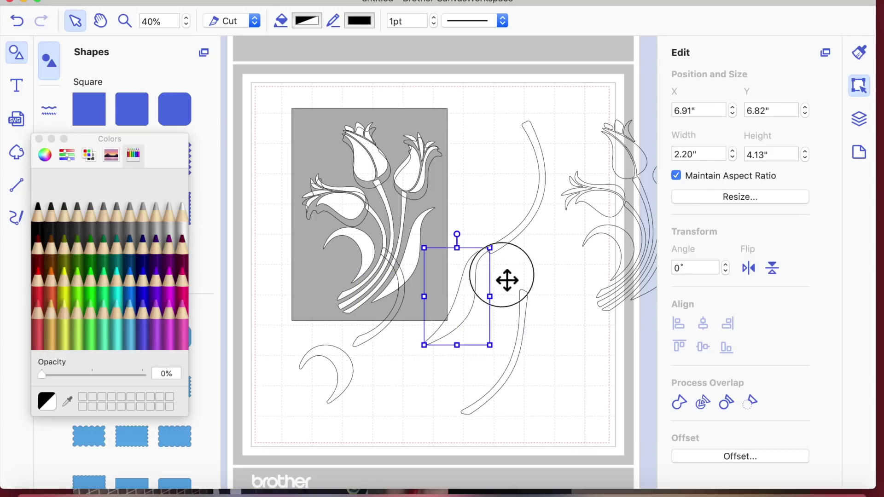
pyautogui.moveTo(395, 314); pyautogui.dragTo(511, 368)
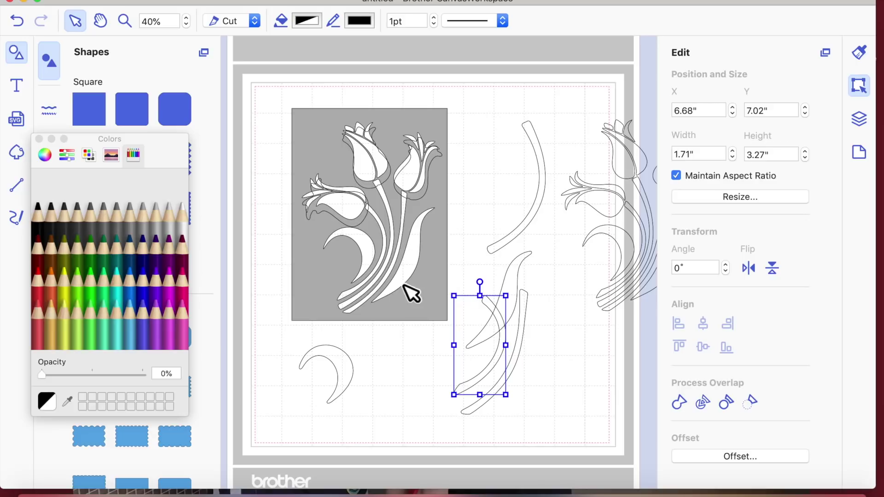
# - Align the filled frame so its three tulip heads sit inside the matching offset outlines, and check the fit up close
pyautogui.moveTo(421, 296); pyautogui.dragTo(425, 303)
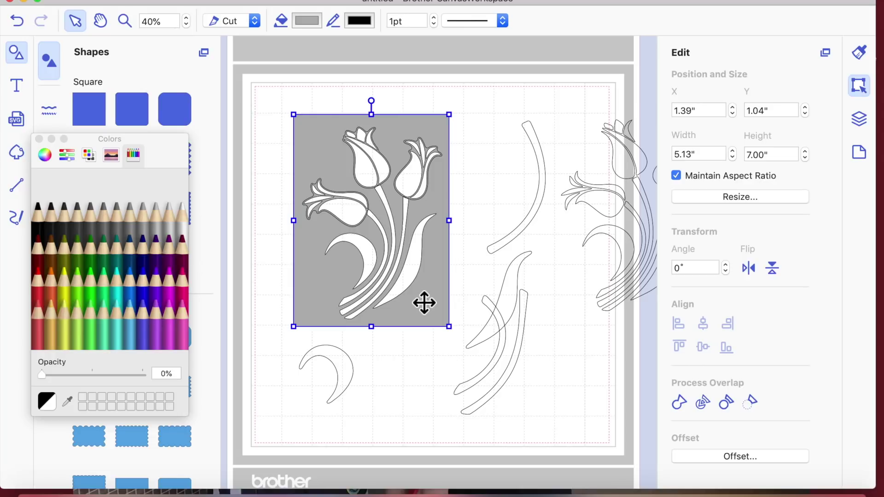
pyautogui.click(387, 411)
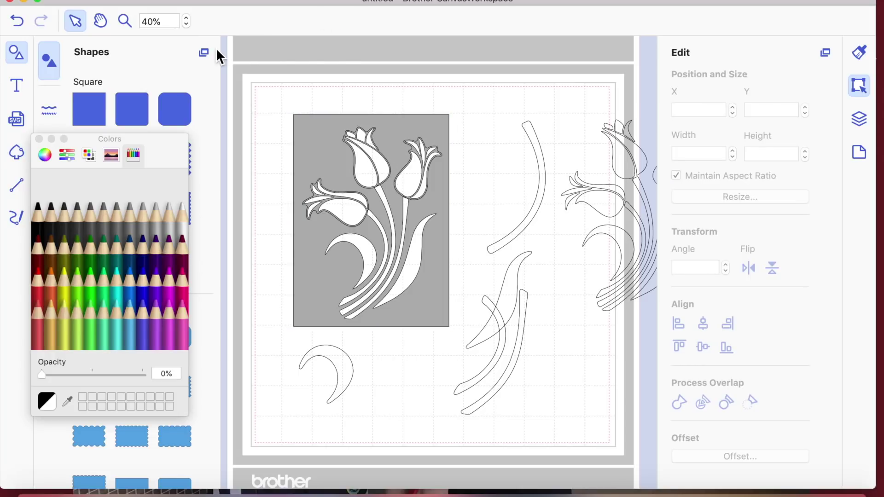
pyautogui.click(125, 22)
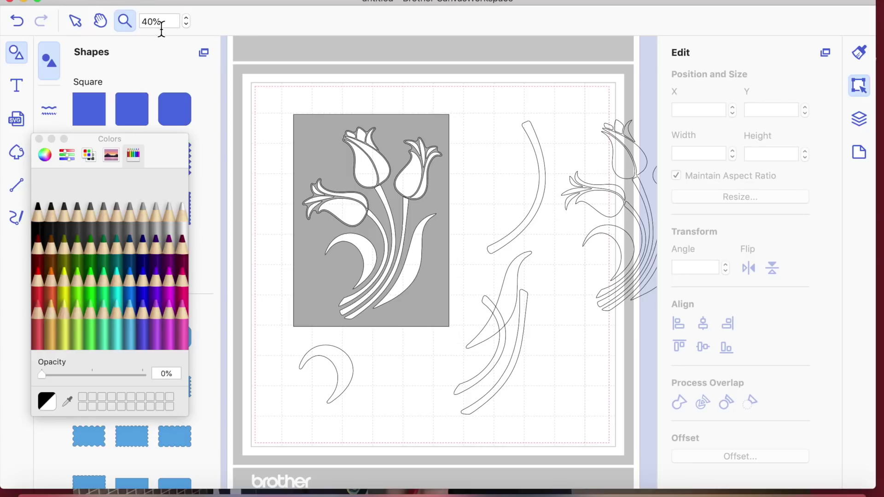
pyautogui.click(396, 213)
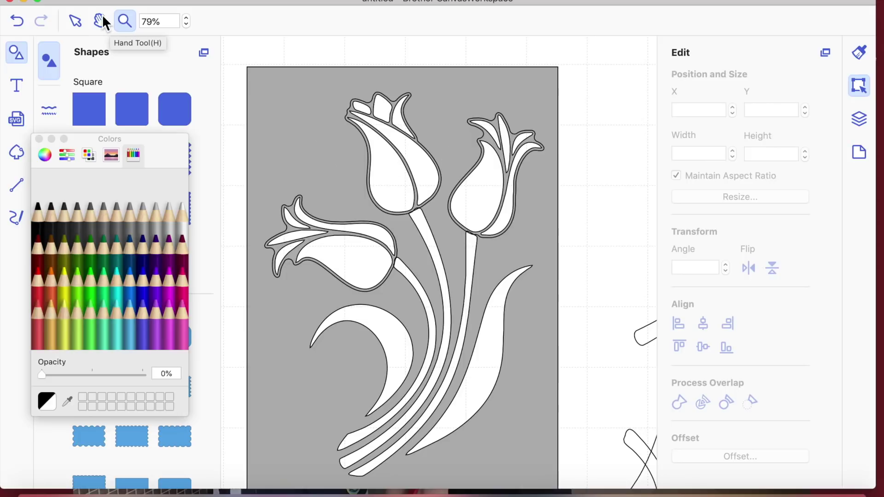
# - Place the slender leaf outline and the crescent leaf outline around the matching leaves in the filled frame
pyautogui.click(187, 25)
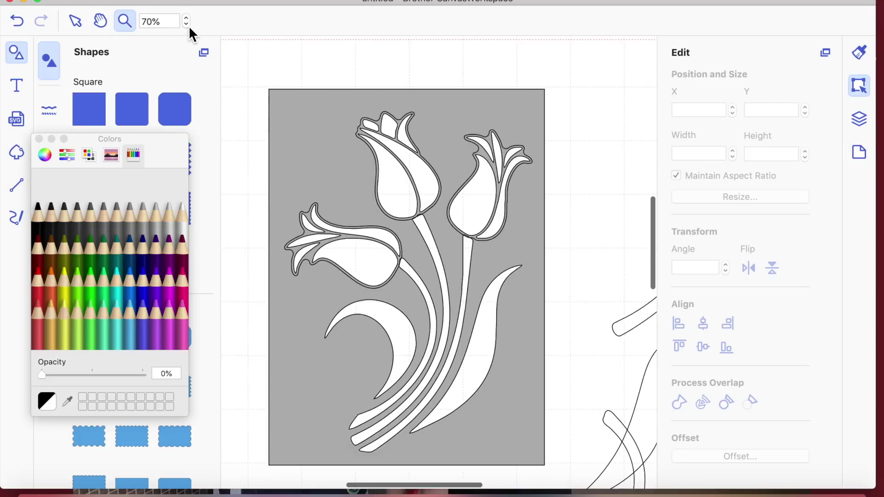
pyautogui.click(186, 26)
pyautogui.click(186, 25)
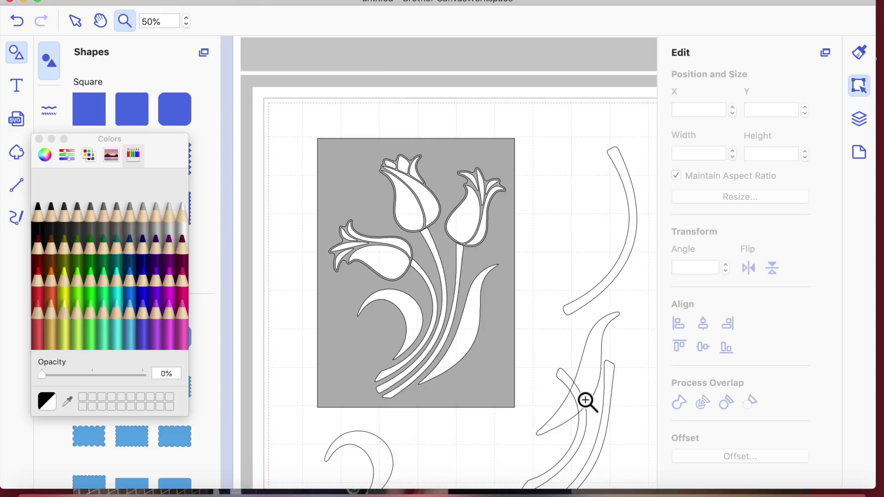
pyautogui.click(74, 22)
pyautogui.click(592, 377)
pyautogui.moveTo(593, 377); pyautogui.dragTo(474, 328)
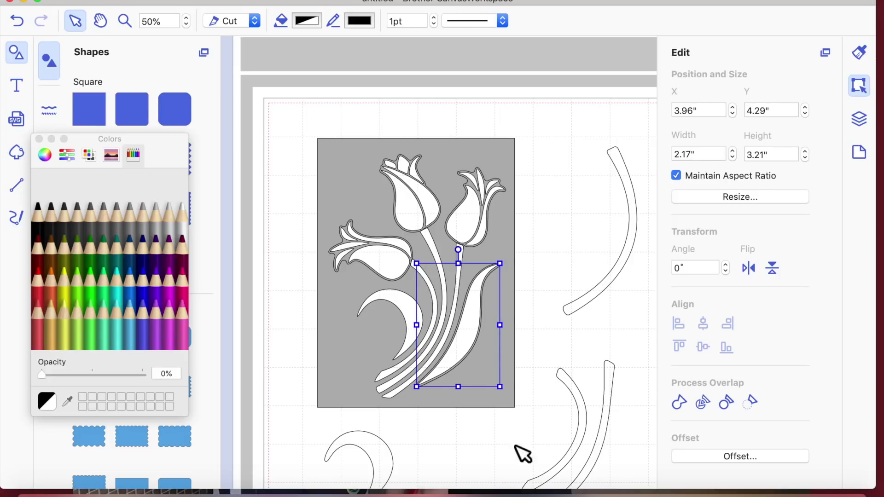
pyautogui.moveTo(379, 463)
pyautogui.mouseDown()
pyautogui.moveTo(395, 361)
pyautogui.moveTo(412, 321)
pyautogui.mouseUp()
pyautogui.click(464, 429)
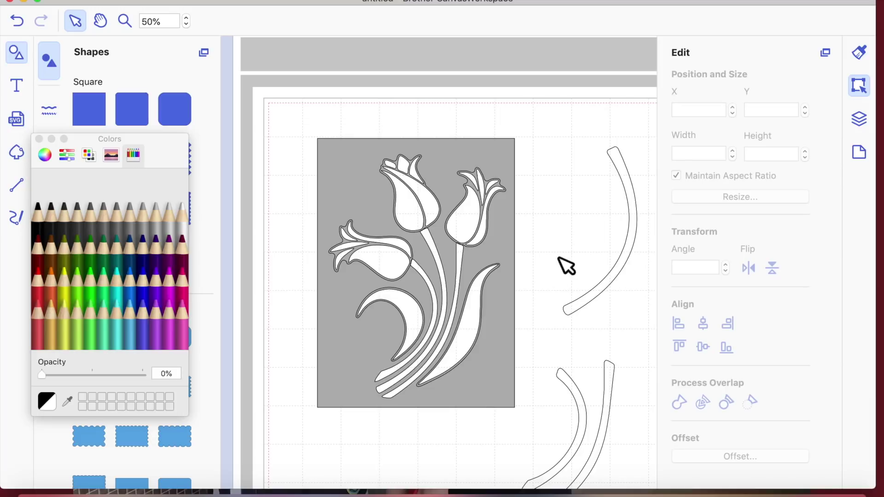
# - Place the longest curved stem outline around the middle tulip's stem, adjusting it to X 2.88" and Y 3.34"
pyautogui.moveTo(639, 242); pyautogui.dragTo(446, 322)
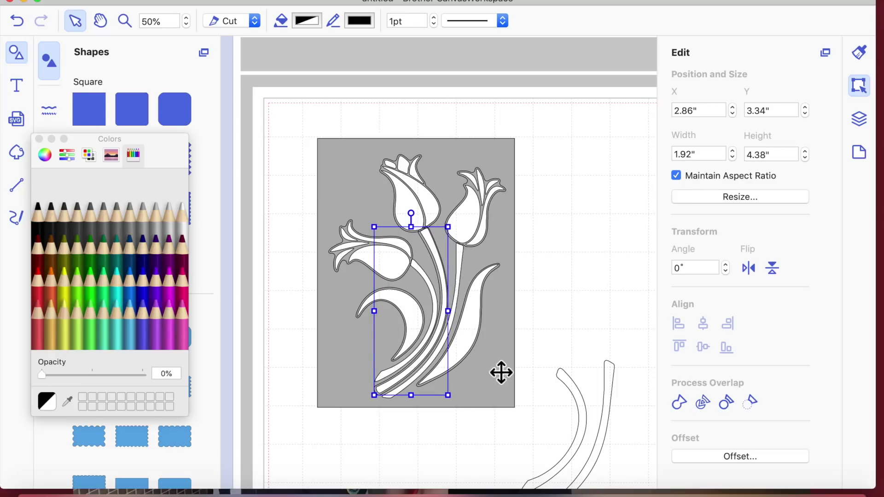
pyautogui.click(504, 373)
pyautogui.click(449, 298)
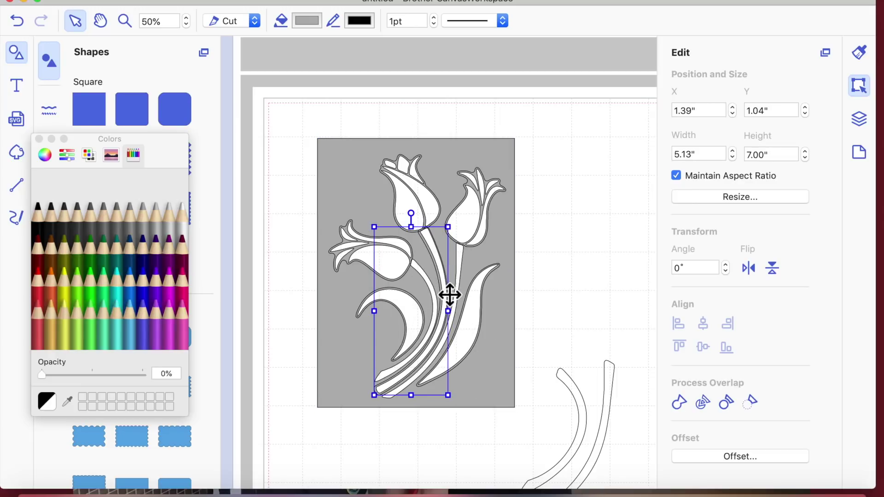
pyautogui.moveTo(449, 294); pyautogui.dragTo(450, 295)
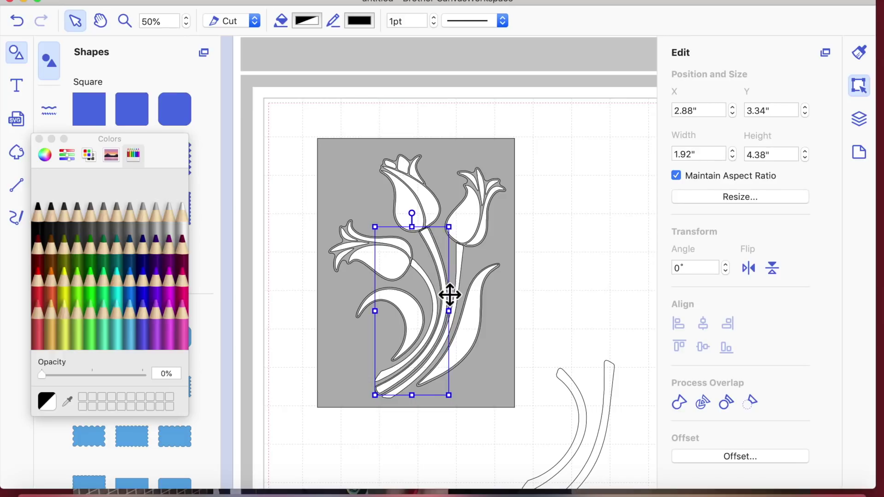
# - Fit the short curved stem outline around the left tulip's stem and the remaining stem outline around the right tulip's stem
pyautogui.click(558, 440)
pyautogui.moveTo(586, 417); pyautogui.dragTo(438, 307)
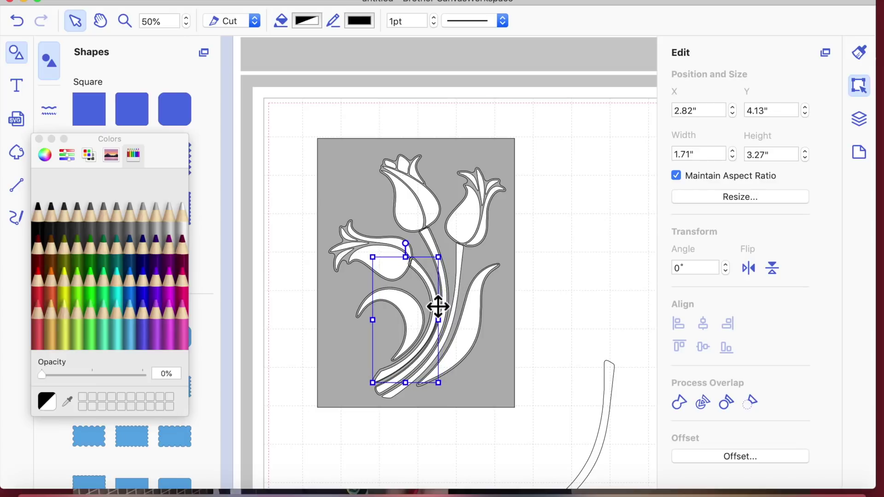
pyautogui.click(465, 421)
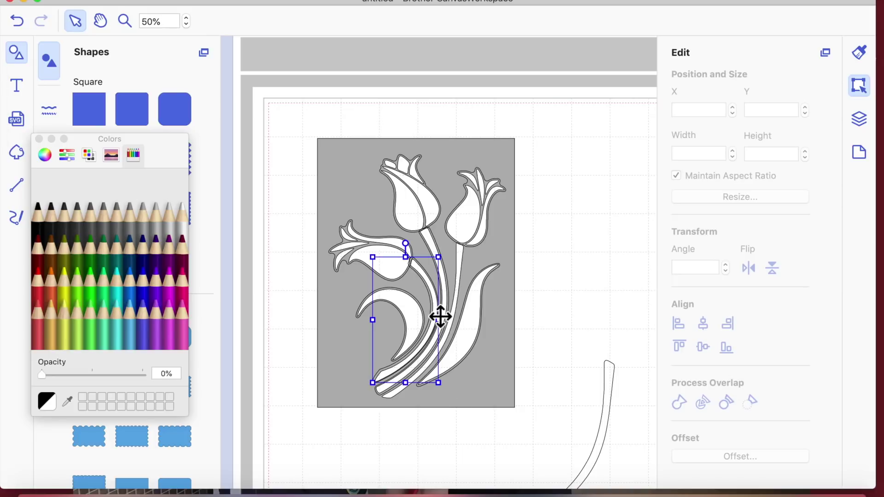
pyautogui.click(440, 317)
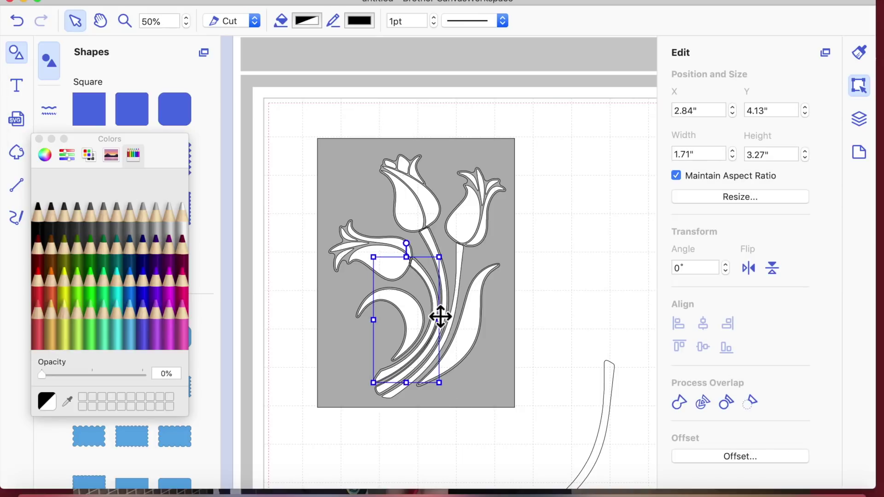
pyautogui.click(515, 405)
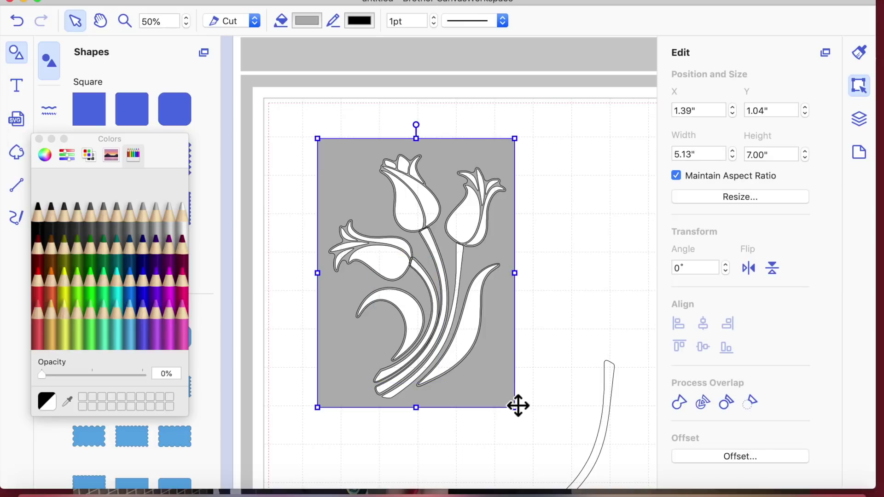
pyautogui.moveTo(607, 427)
pyautogui.mouseDown()
pyautogui.moveTo(477, 361)
pyautogui.moveTo(454, 300)
pyautogui.moveTo(462, 309)
pyautogui.mouseUp()
pyautogui.click(541, 365)
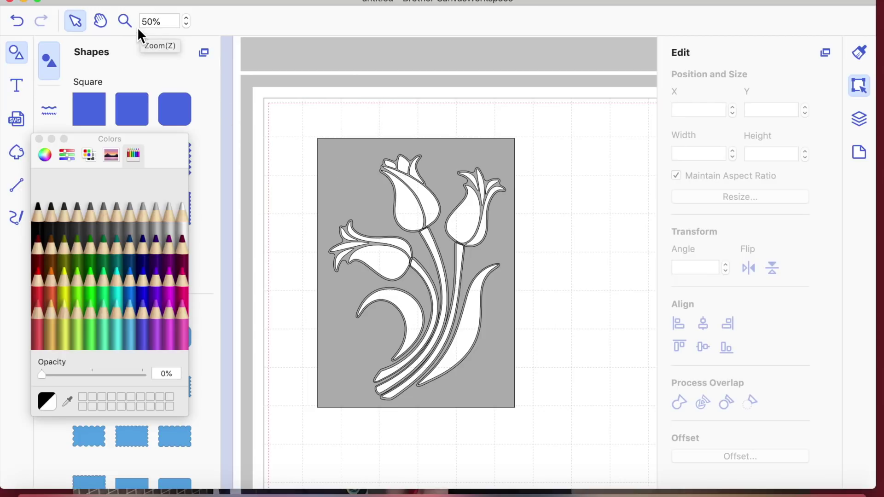
# - Nudge the left stem outline down to Y 4.14" and the middle stem outline to X 2.87", checking the alignment up close
pyautogui.click(186, 18)
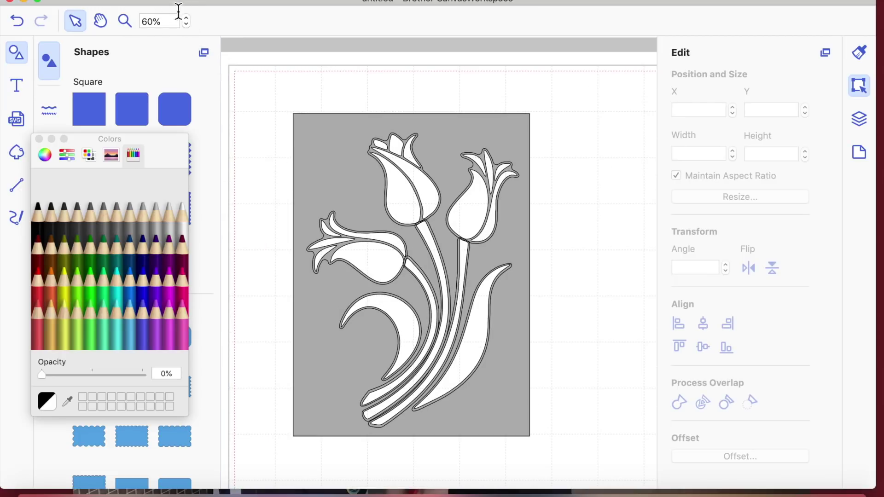
pyautogui.click(189, 23)
pyautogui.click(186, 18)
pyautogui.click(135, 29)
pyautogui.click(441, 351)
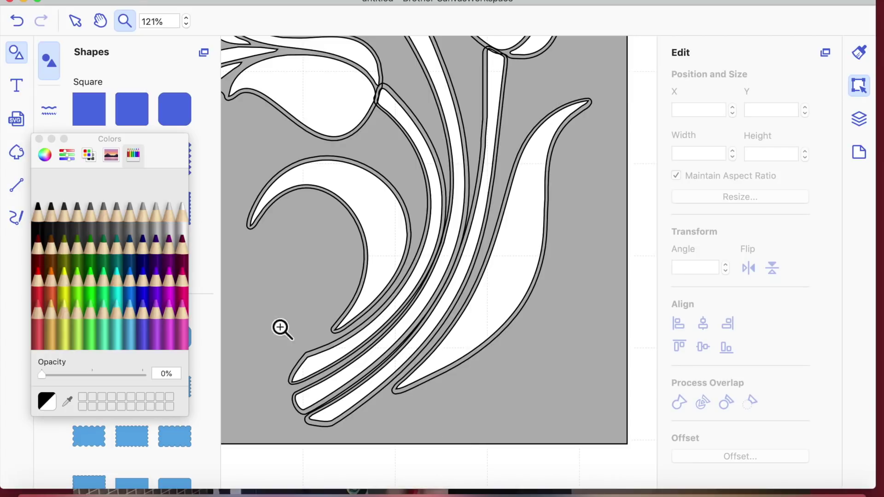
pyautogui.click(355, 353)
pyautogui.press('Down')
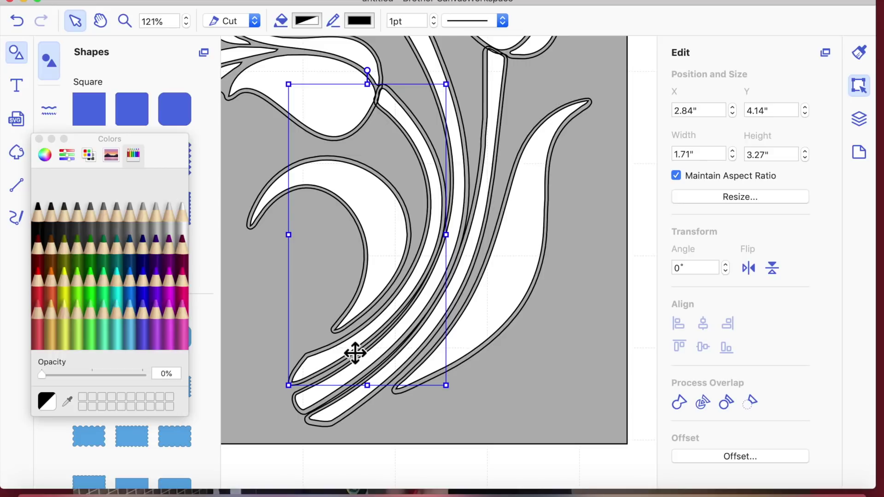
pyautogui.click(390, 359)
pyautogui.press('Left')
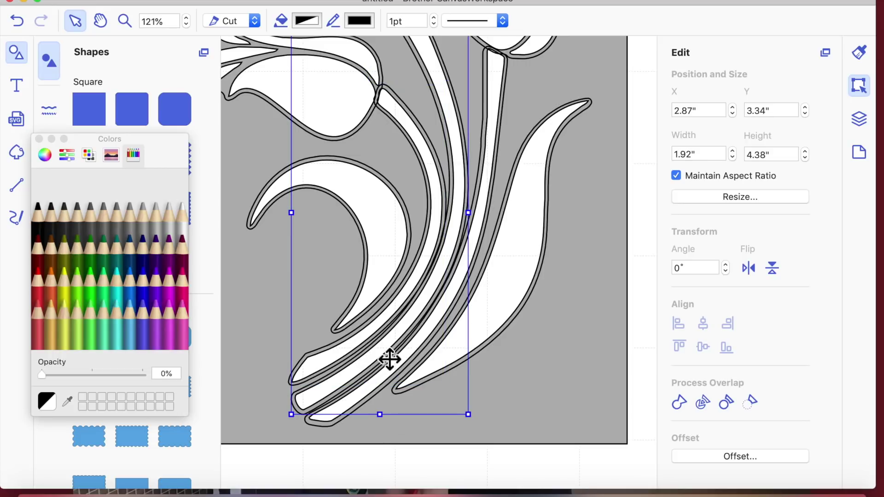
pyautogui.click(550, 419)
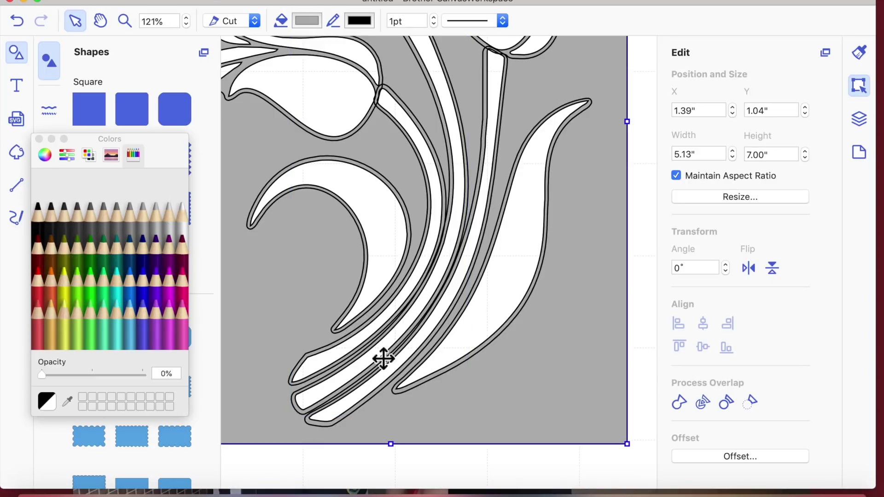
pyautogui.hscroll(-3, 446, 236)
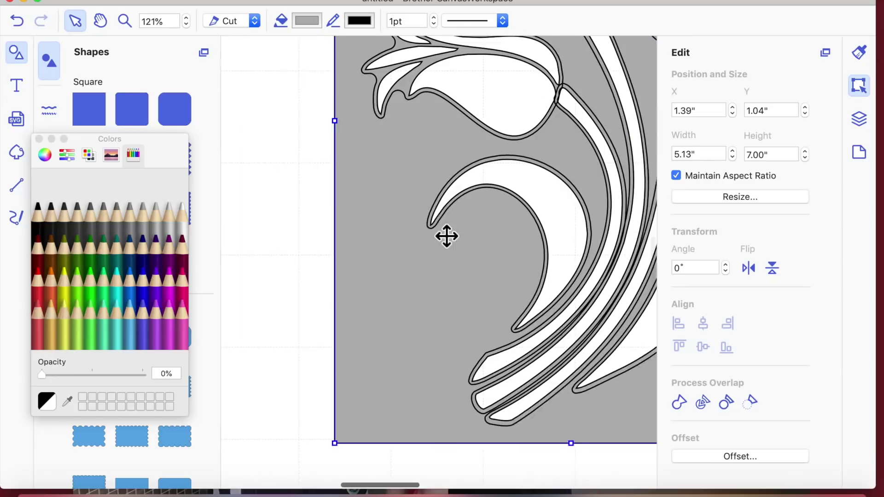
pyautogui.scroll(-1, 446, 236)
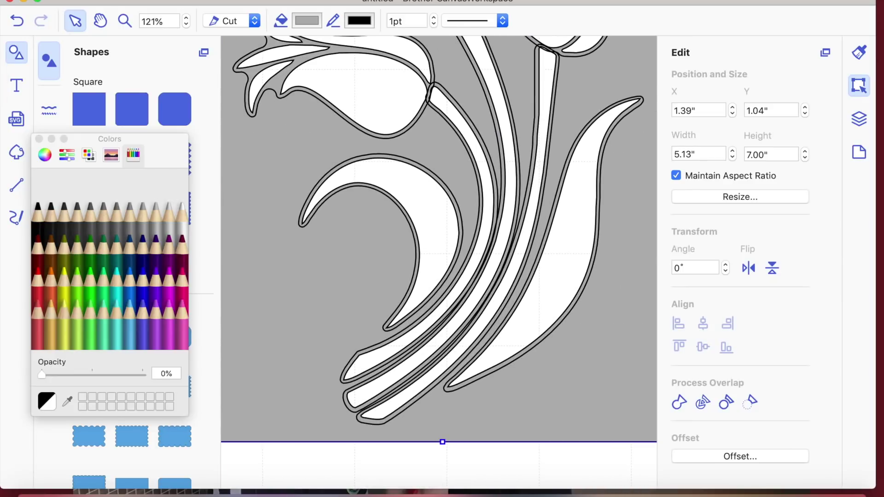
# - Move the filled tulip frame off its offset outlines to X 6.23", Y 0.78", leaving the outlines in place
pyautogui.click(187, 24)
pyautogui.click(187, 24)
pyautogui.click(187, 24)
pyautogui.click(186, 24)
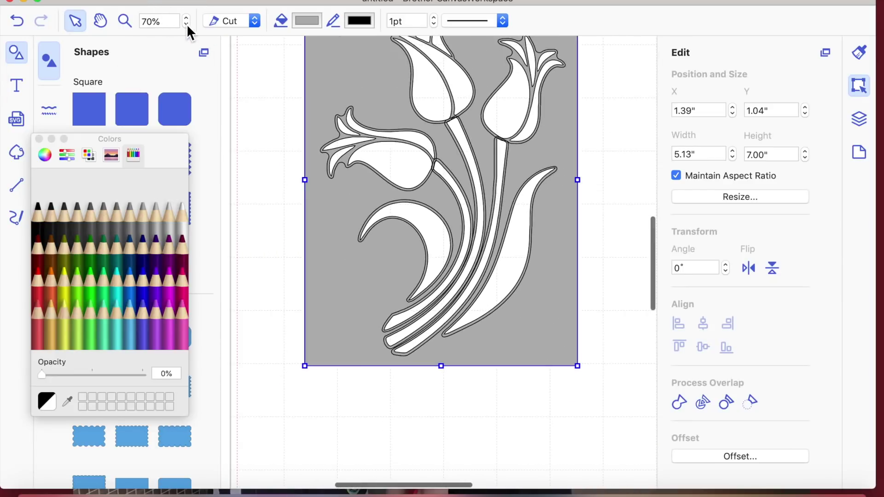
pyautogui.click(186, 24)
pyautogui.click(186, 24)
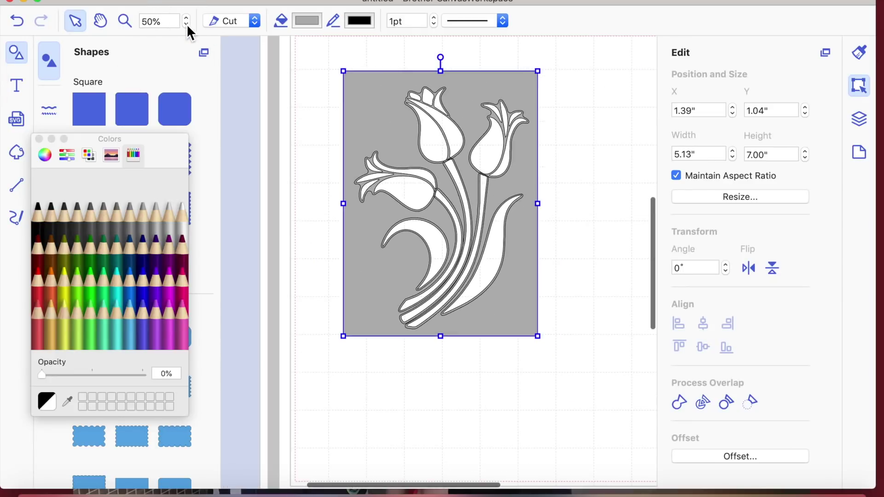
pyautogui.click(555, 362)
pyautogui.moveTo(511, 200); pyautogui.dragTo(693, 191)
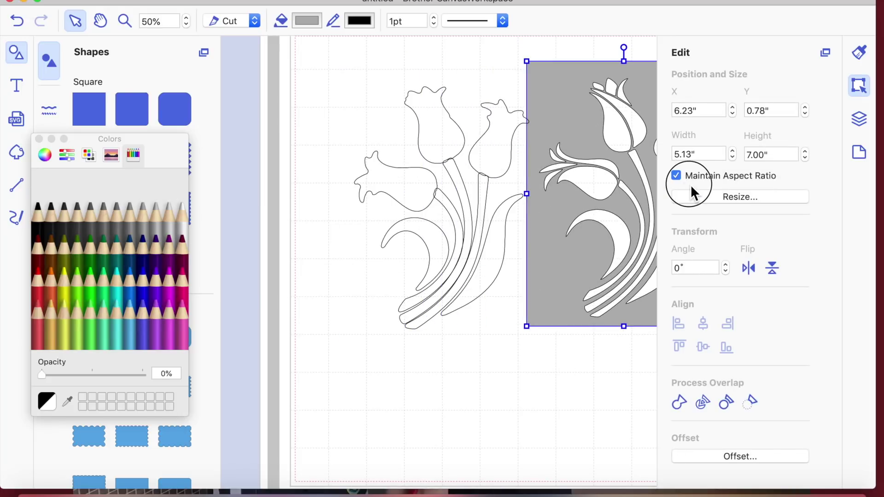
# - Spread the lower outlines apart, shifting the slender leaf downward, the crescent leaf to X 1.41", Y 4.79" and the left stem to X 2.03", Y 4.74"
pyautogui.moveTo(500, 262); pyautogui.dragTo(503, 288)
pyautogui.moveTo(430, 243)
pyautogui.mouseDown()
pyautogui.moveTo(406, 252)
pyautogui.moveTo(417, 240)
pyautogui.mouseUp()
pyautogui.moveTo(482, 248); pyautogui.dragTo(459, 252)
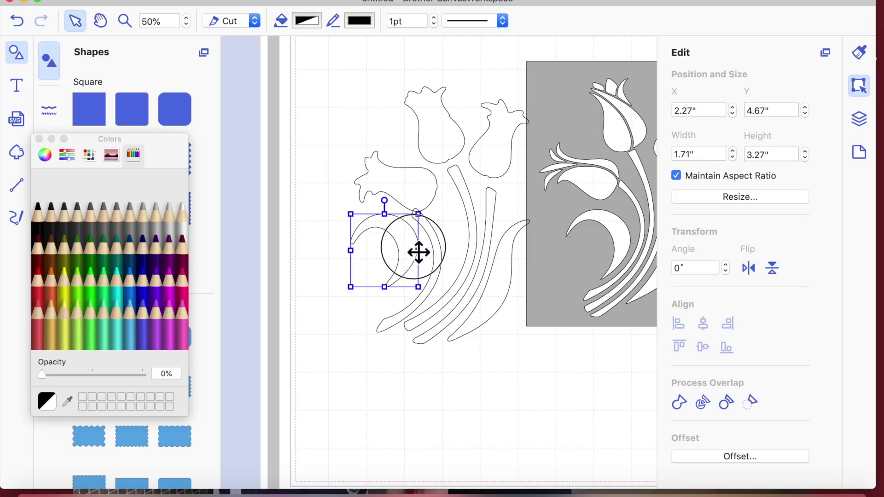
pyautogui.moveTo(414, 251); pyautogui.dragTo(413, 251)
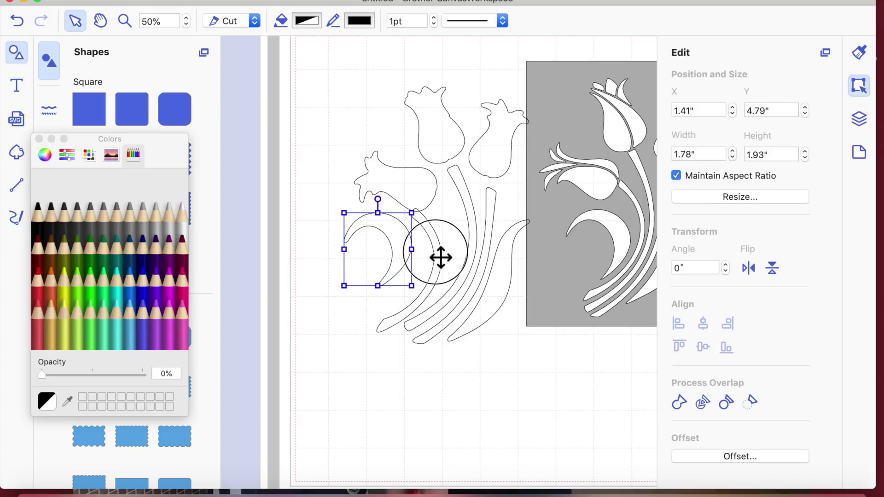
pyautogui.click(434, 257)
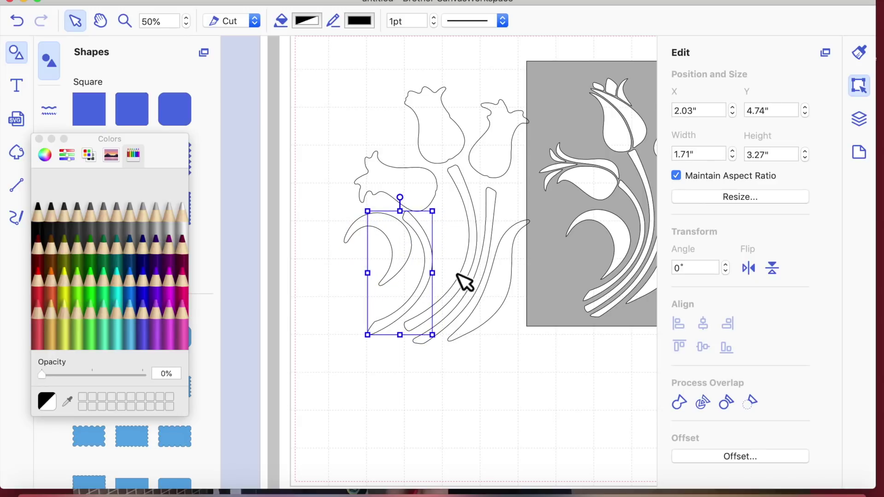
# - Move the filled tulip frame farther away from the outlines to X 9.00", Y -0.94"
pyautogui.click(519, 329)
pyautogui.click(527, 274)
pyautogui.moveTo(529, 275)
pyautogui.mouseDown()
pyautogui.moveTo(371, 300)
pyautogui.moveTo(616, 213)
pyautogui.moveTo(703, 215)
pyautogui.mouseUp()
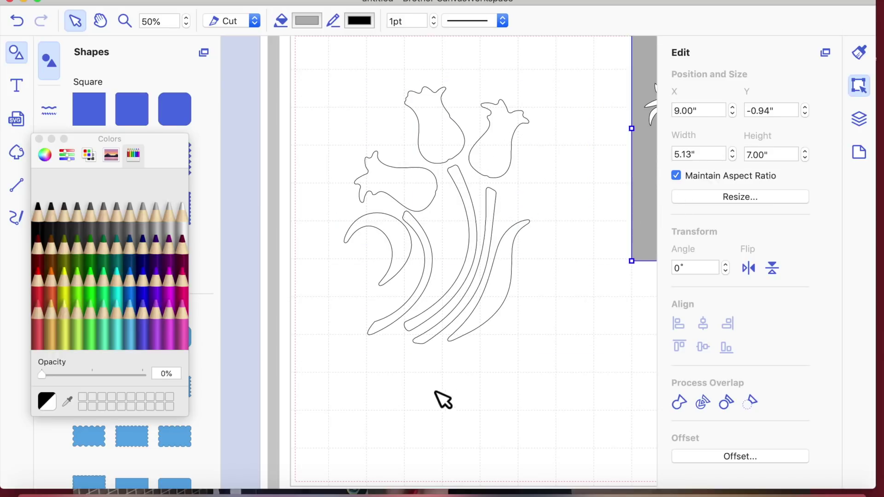
# - Shift the middle stem outline so that it sits with clear gaps between the left and right stems
pyautogui.click(457, 382)
pyautogui.moveTo(477, 250); pyautogui.dragTo(465, 256)
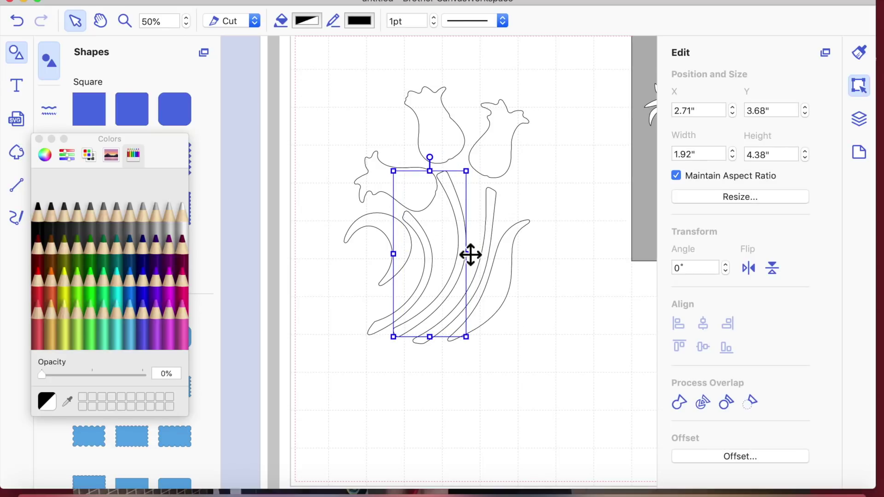
pyautogui.click(465, 244)
pyautogui.click(465, 240)
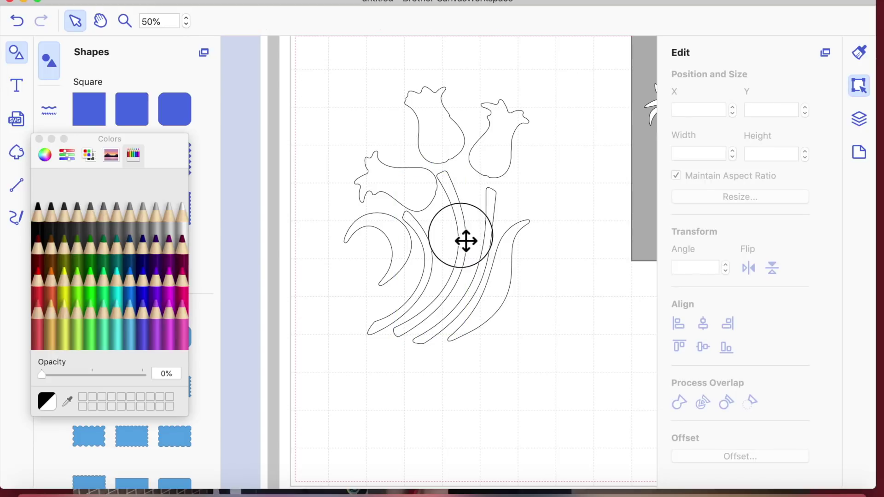
pyautogui.moveTo(466, 241); pyautogui.dragTo(491, 238)
pyautogui.click(564, 417)
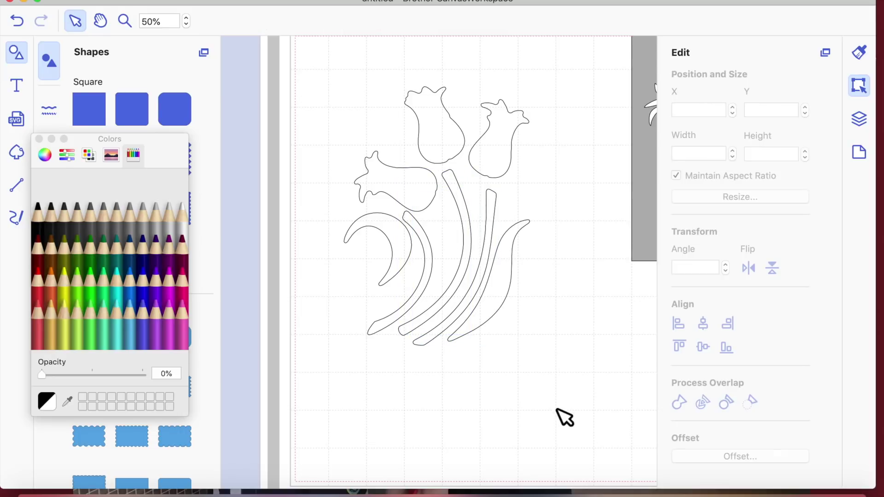
# - Add a square, release its aspect ratio, and size it to 5.00" wide by 7.00" high
pyautogui.click(89, 113)
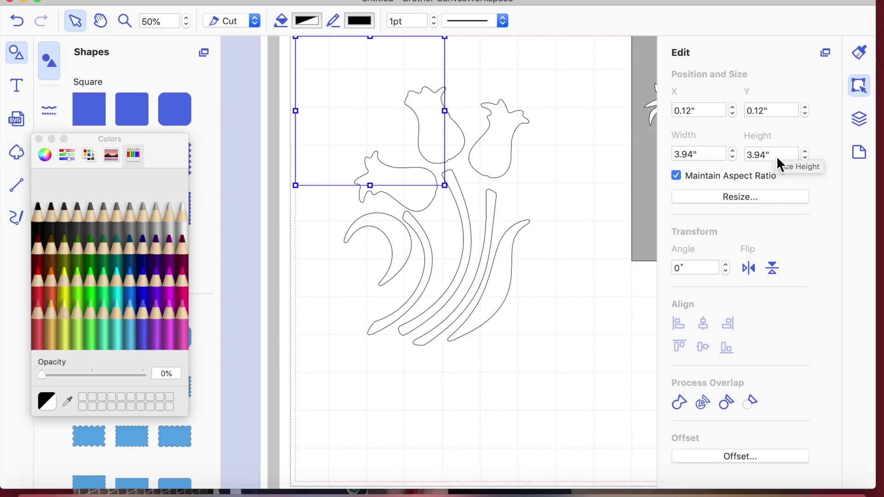
pyautogui.click(675, 176)
pyautogui.click(706, 154)
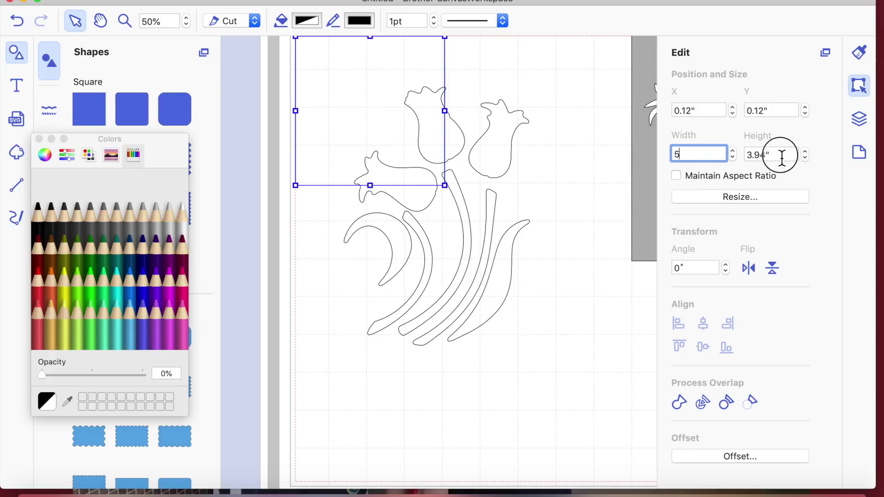
pyautogui.press('Return')
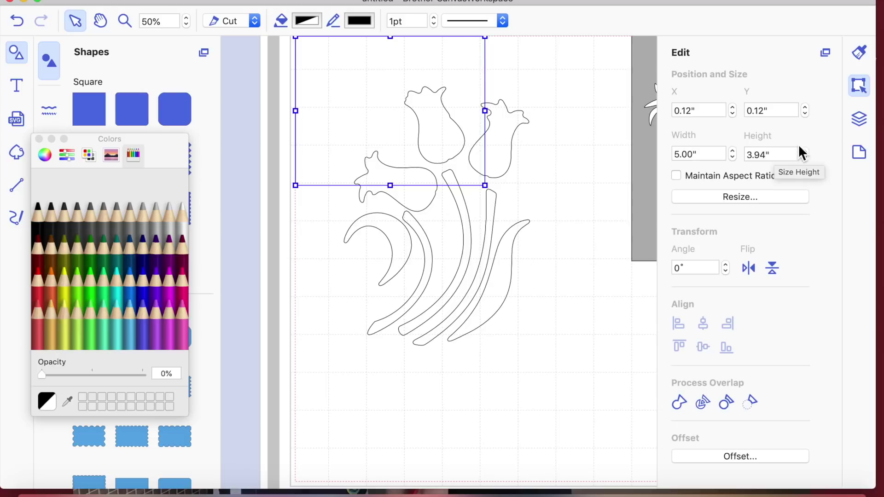
pyautogui.click(778, 156)
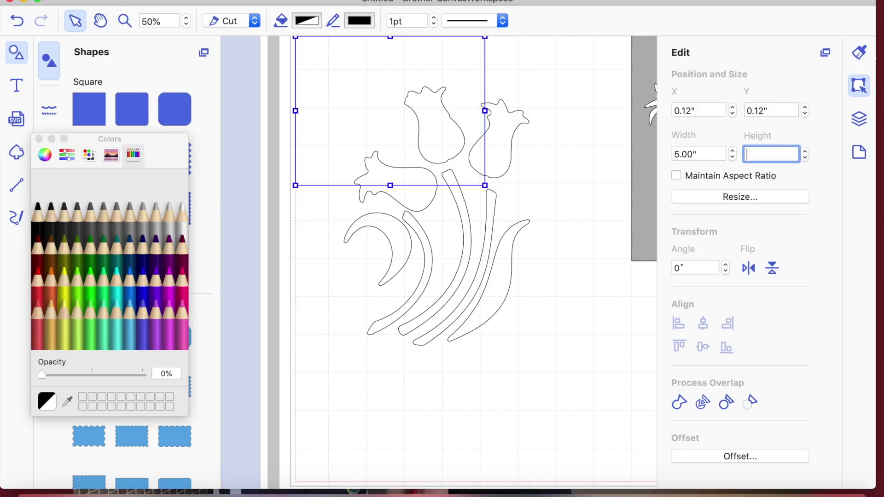
pyautogui.click(534, 365)
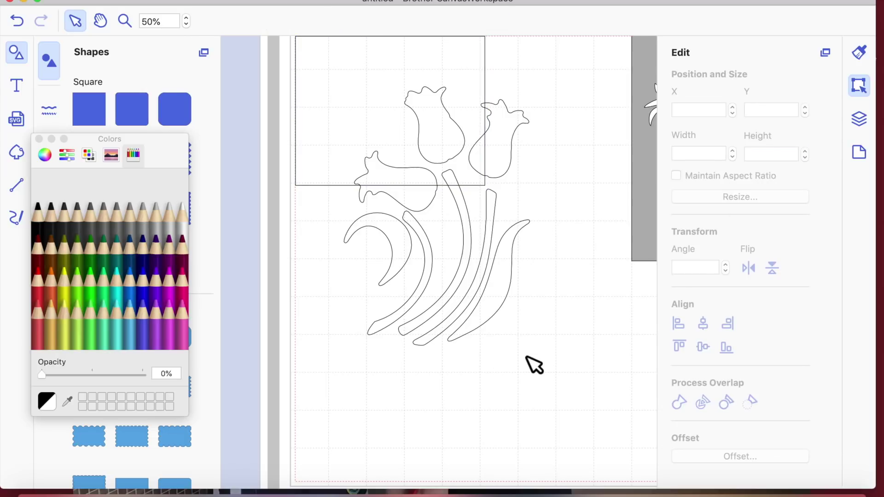
pyautogui.click(383, 91)
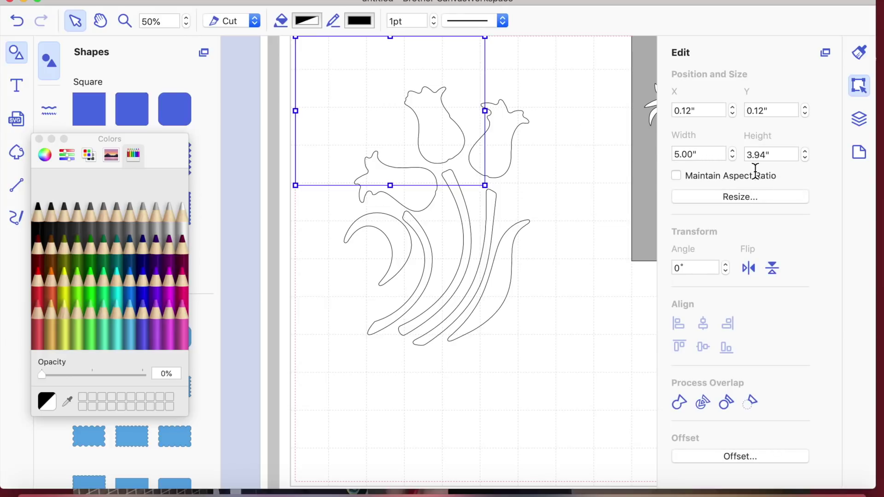
pyautogui.click(777, 159)
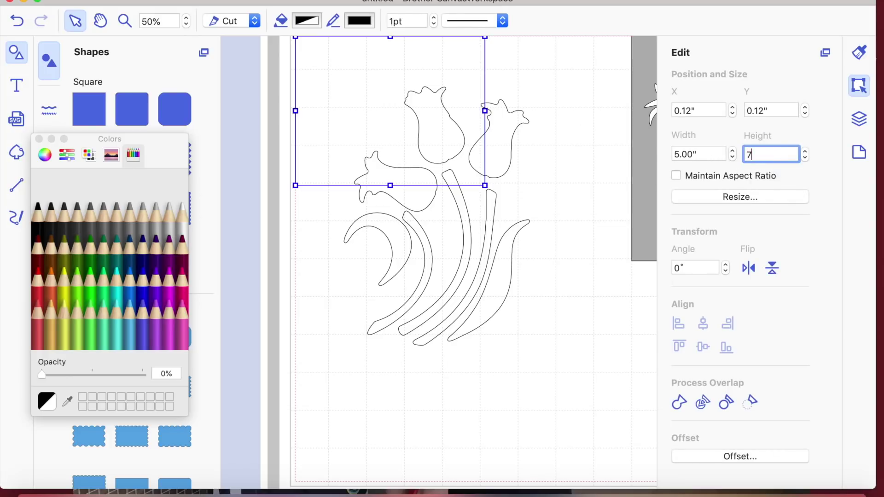
pyautogui.press('Return')
pyautogui.click(467, 311)
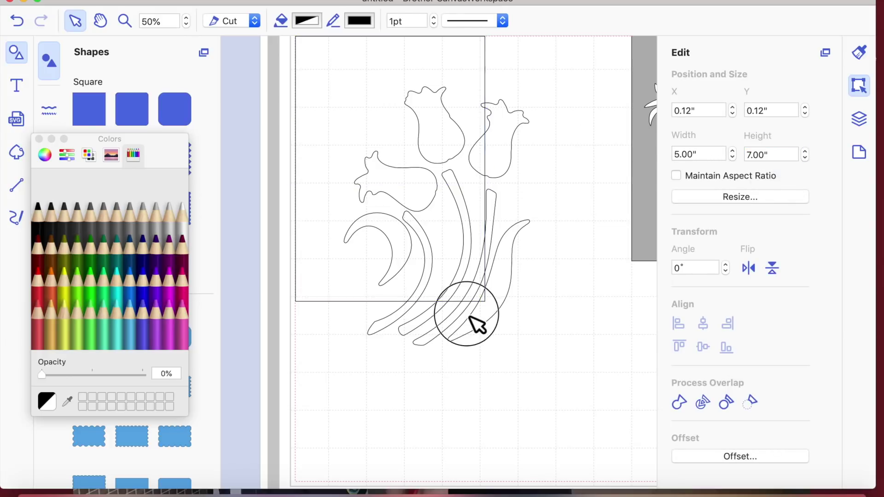
# - Place the rectangle around all the tulip outlines and enlarge it to 5.36" by 7.36" at X 1.24", Y 1.22"
pyautogui.moveTo(407, 105)
pyautogui.mouseDown()
pyautogui.moveTo(403, 118)
pyautogui.moveTo(420, 144)
pyautogui.moveTo(420, 130)
pyautogui.moveTo(430, 134)
pyautogui.mouseUp()
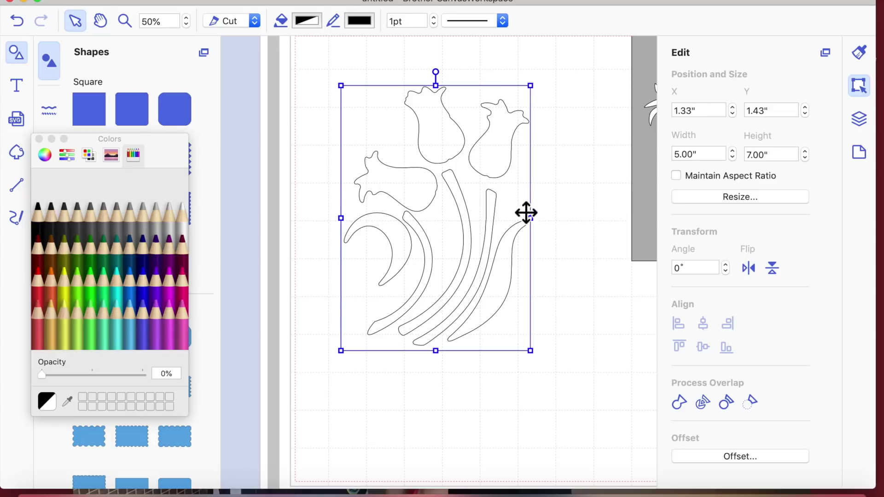
pyautogui.moveTo(530, 218); pyautogui.dragTo(545, 218)
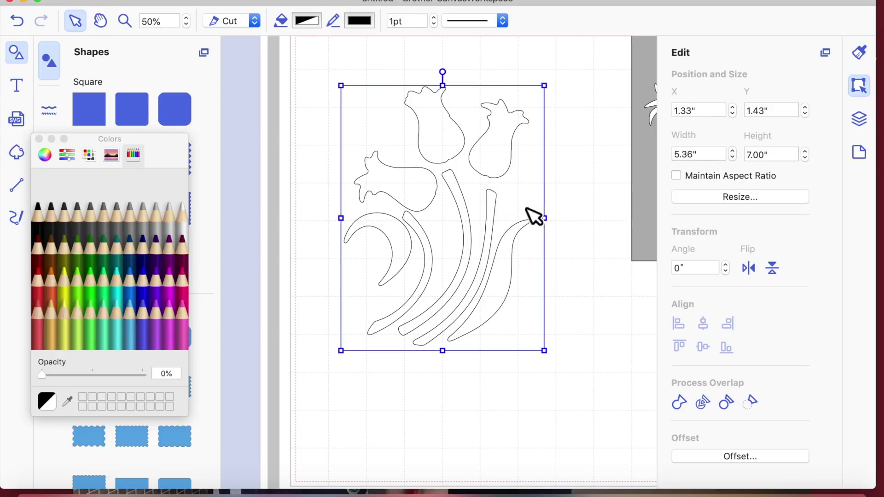
pyautogui.moveTo(446, 92); pyautogui.dragTo(446, 77)
pyautogui.moveTo(531, 347); pyautogui.dragTo(526, 352)
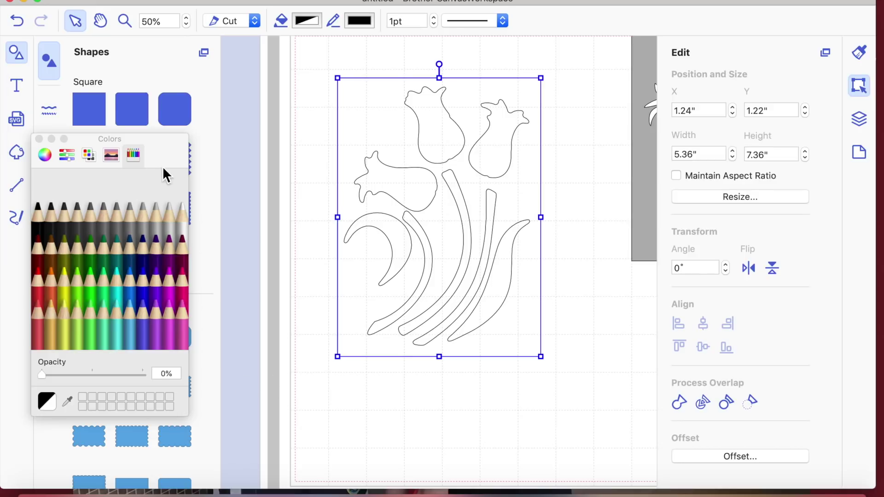
# - Send the rectangle to the back so that the tulip, stem and leaf outlines can be selected in front of it
pyautogui.click(557, 418)
pyautogui.click(532, 336)
pyautogui.click(501, 173)
pyautogui.click(620, 192)
pyautogui.click(525, 181)
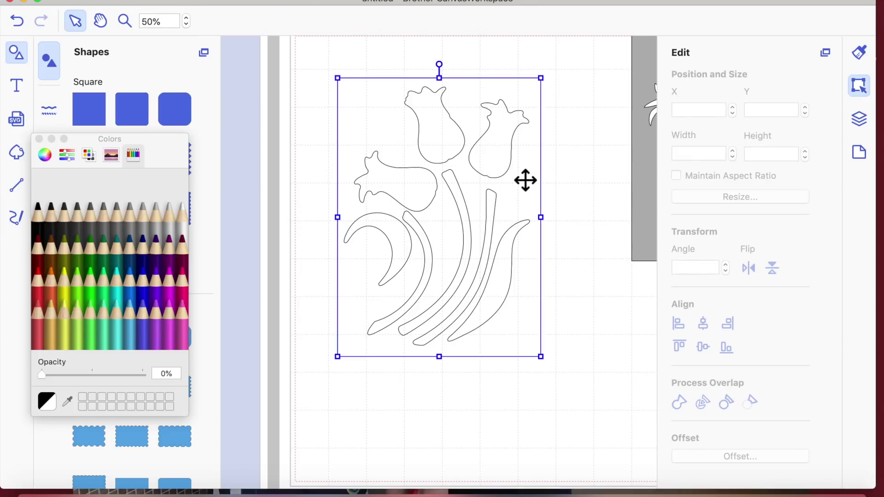
pyautogui.rightClick(522, 178)
pyautogui.moveTo(569, 300)
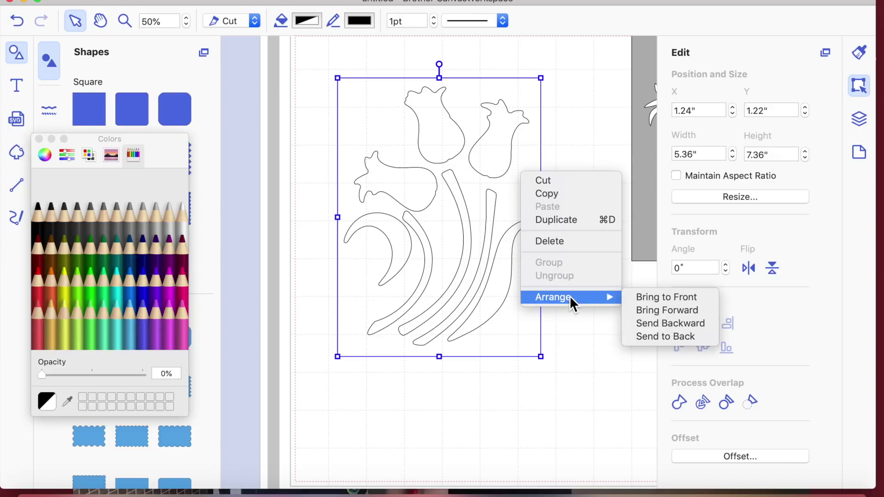
pyautogui.click(643, 337)
pyautogui.click(523, 400)
pyautogui.click(496, 144)
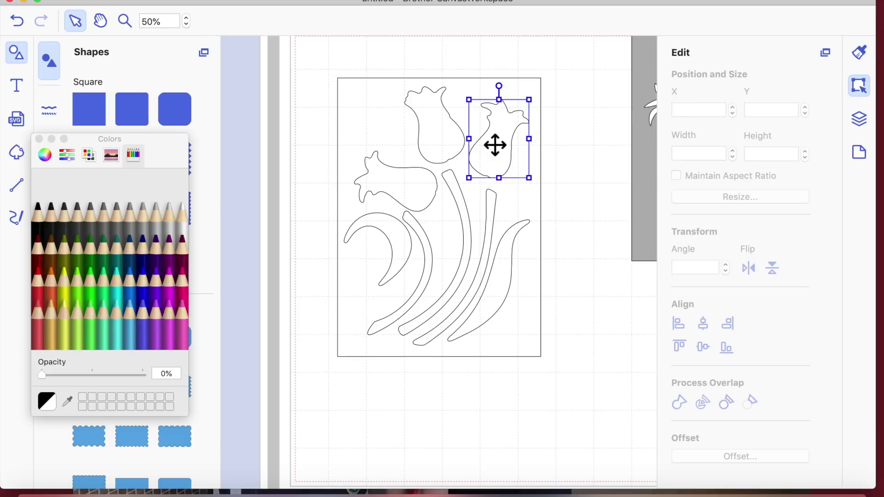
pyautogui.click(560, 281)
# - Select the rectangle with all the tulip, stem and leaf outlines and subtract the outlines from it
pyautogui.moveTo(314, 53); pyautogui.dragTo(562, 345)
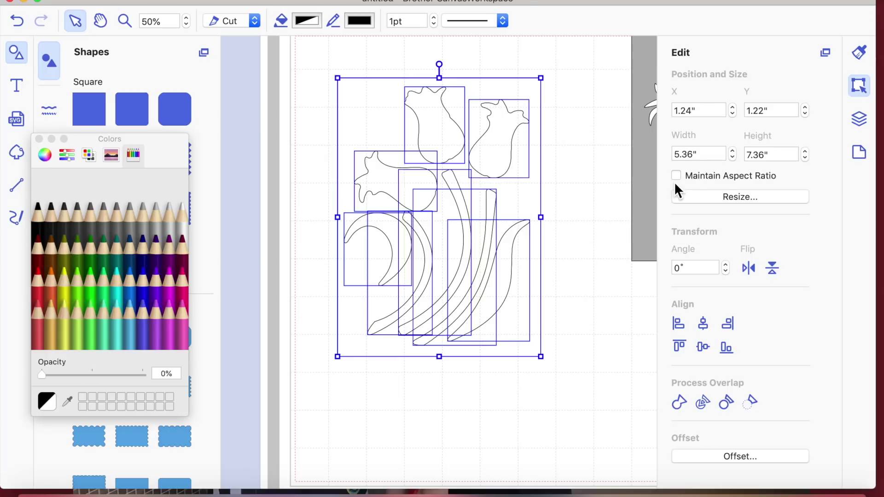
pyautogui.click(752, 403)
pyautogui.click(430, 406)
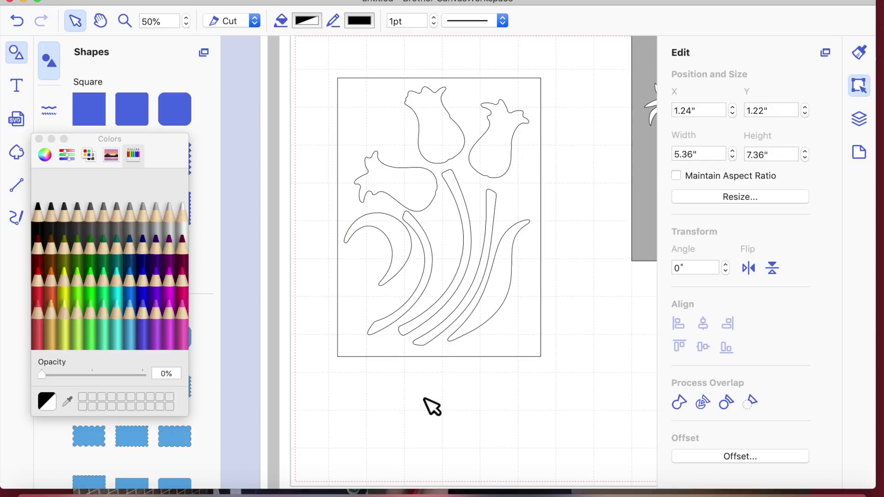
# - Fill the cut-out simplified frame with the Silver colour
pyautogui.click(509, 324)
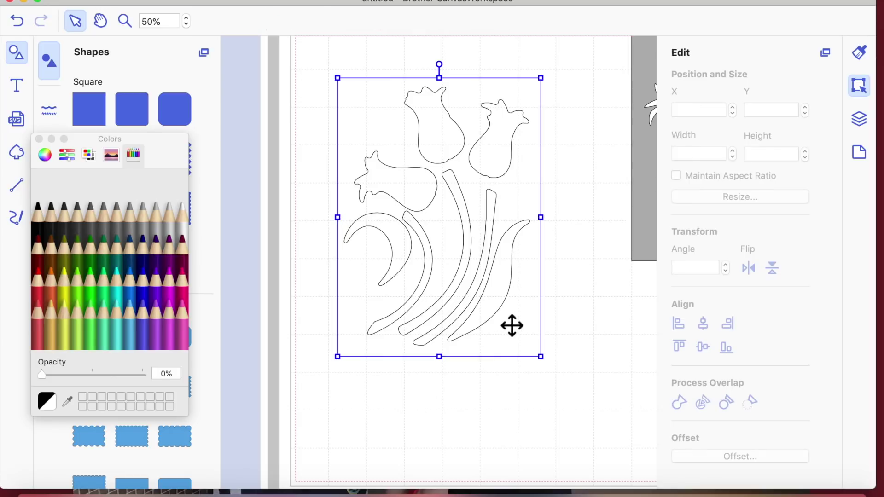
pyautogui.click(859, 55)
pyautogui.click(111, 318)
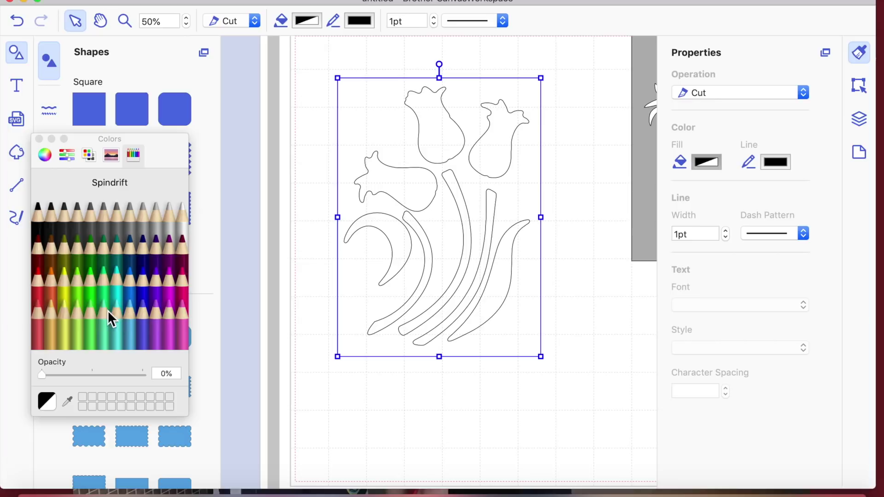
pyautogui.click(158, 226)
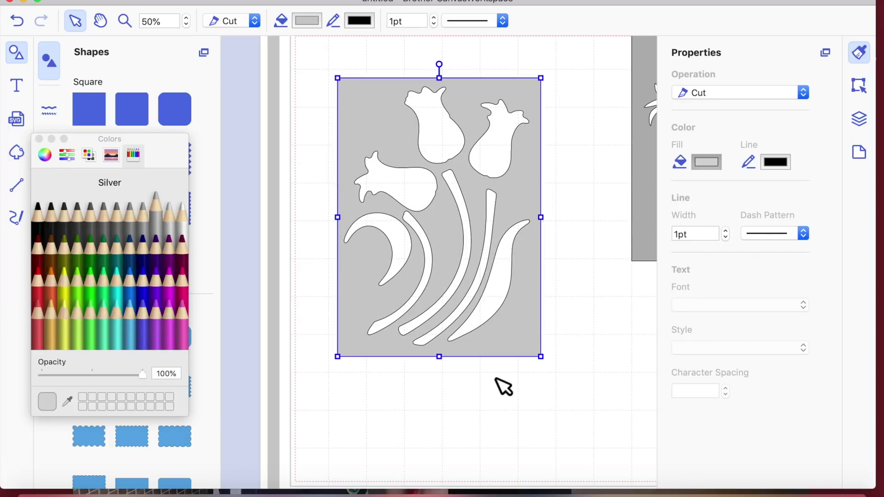
pyautogui.click(516, 413)
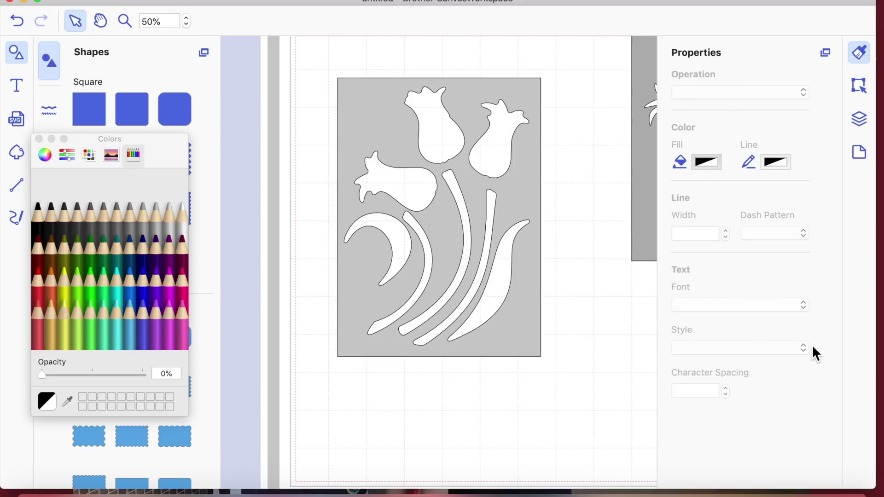
# - Move the darker detailed frame close beside the simplified frame, to X 6.86", Y -0.07"
pyautogui.click(867, 91)
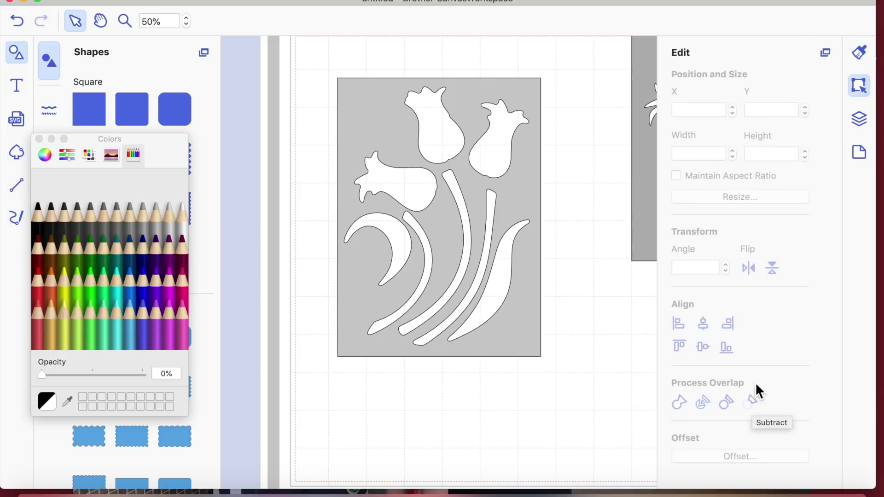
pyautogui.click(528, 178)
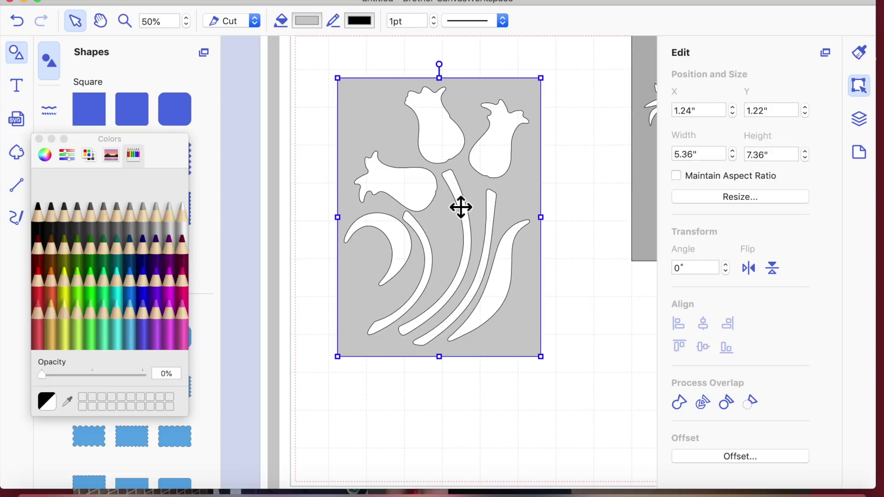
pyautogui.click(569, 232)
pyautogui.moveTo(638, 185); pyautogui.dragTo(364, 257)
pyautogui.press('cmd+z')
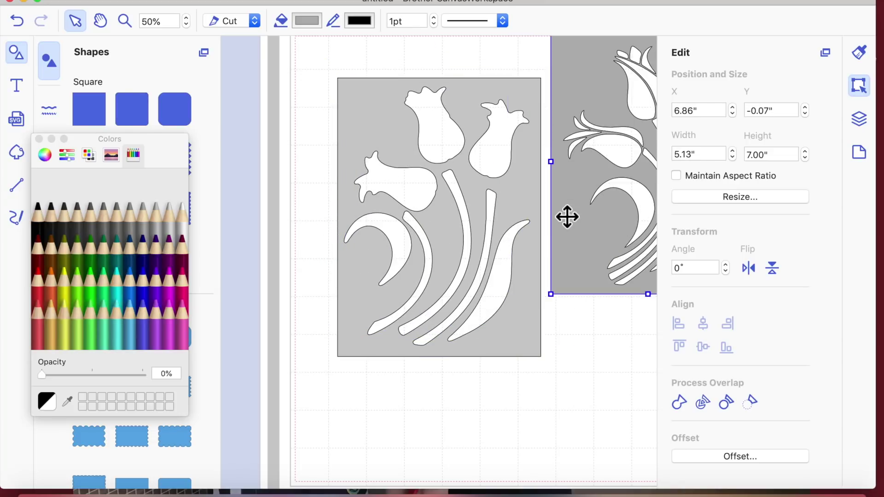
# - Move the simplified frame to X 0.34", Y 0.58" and hide the shapes library to show both frames
pyautogui.moveTo(462, 246); pyautogui.dragTo(458, 216)
pyautogui.hscroll(2, 452, 387)
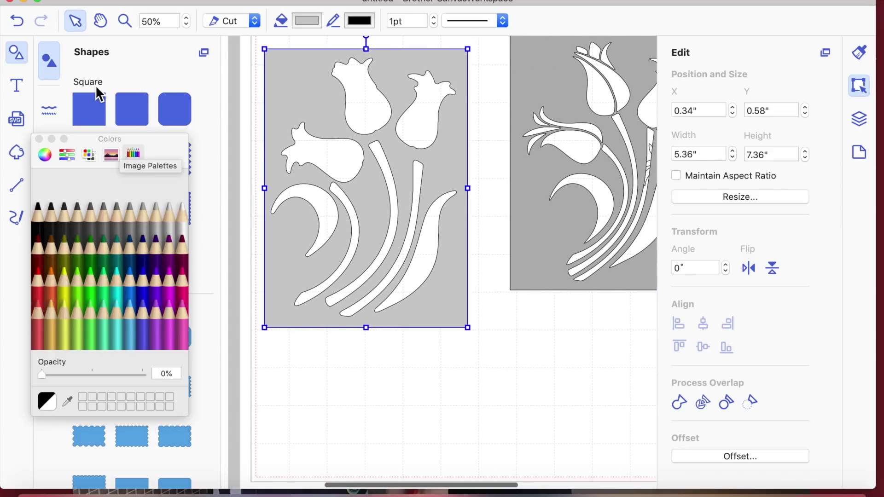
pyautogui.click(17, 55)
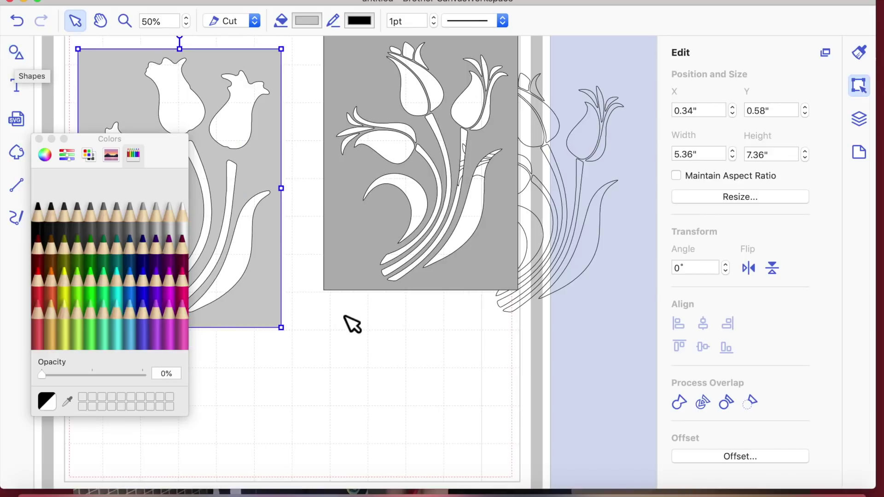
# - Close the colour picker and undo the frame moves, fill, outline subtraction and rectangle enlargement, back to the 5 by 7 inch rectangle
pyautogui.click(39, 139)
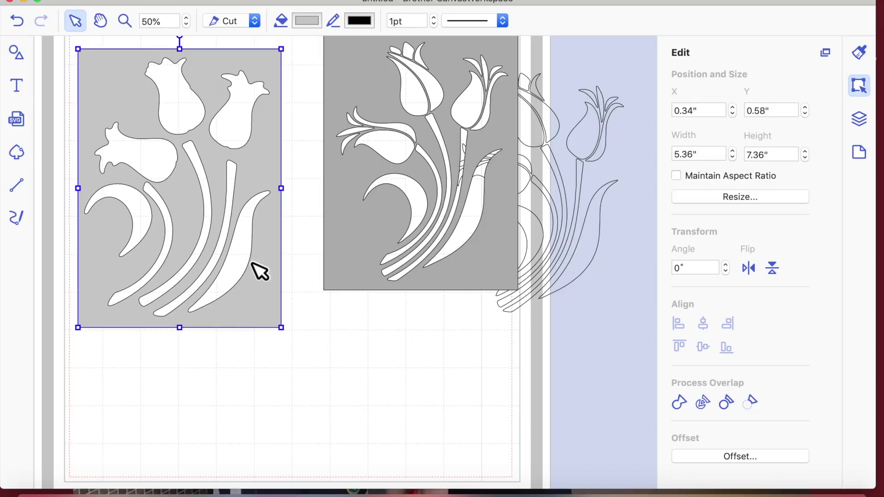
pyautogui.hscroll(-3, 260, 271)
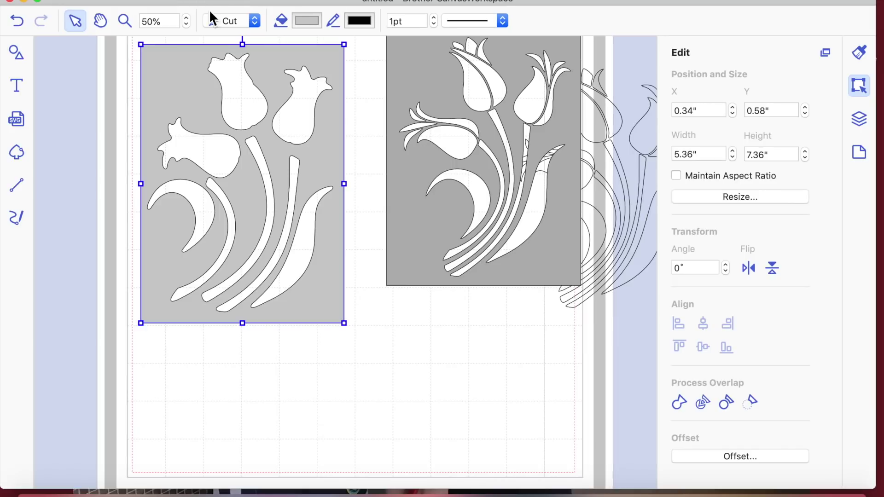
pyautogui.click(21, 18)
pyautogui.click(21, 19)
pyautogui.click(20, 19)
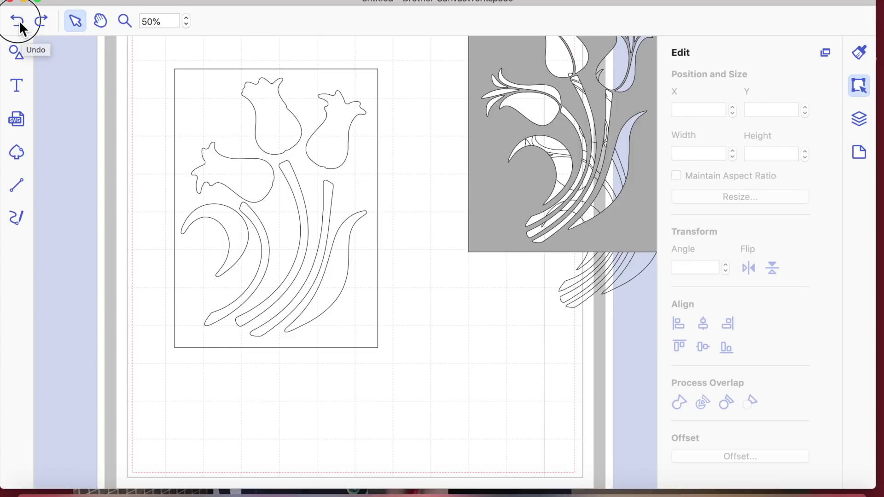
pyautogui.click(20, 24)
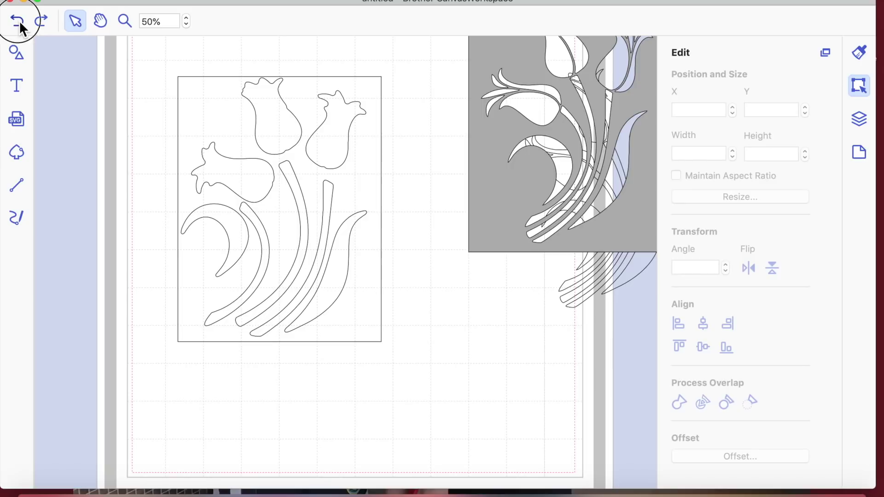
pyautogui.click(20, 24)
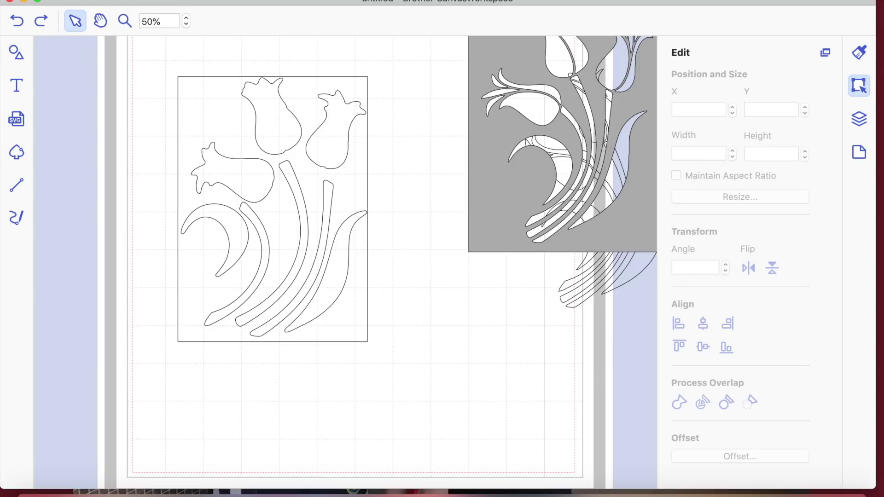
pyautogui.press('super+z')
# - Move the 5 by 7 inch rectangle off the tulip outlines to X -4.03", Y 3.85"
pyautogui.moveTo(306, 83); pyautogui.dragTo(148, 223)
pyautogui.moveTo(480, 380); pyautogui.dragTo(231, 164)
pyautogui.click(423, 413)
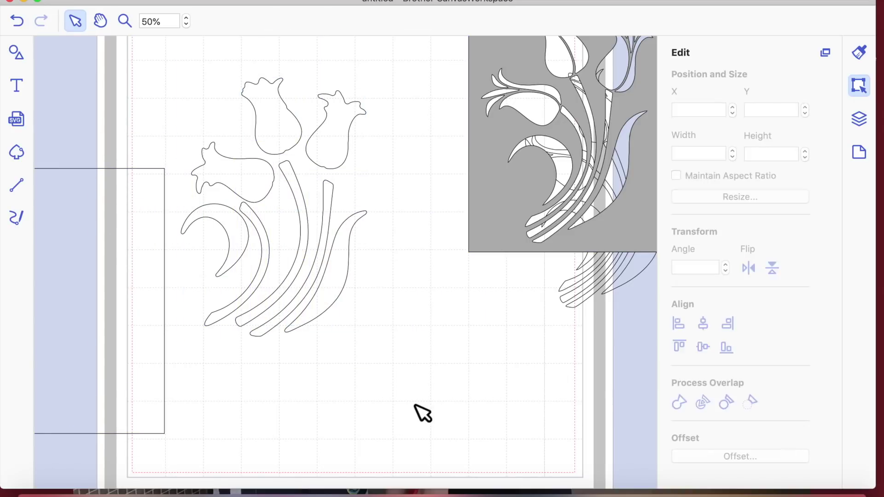
# - Create inward offset lines for all the tulip, stem and leaf outlines with 0.04" spacing and round corners, leaving the originals as is
pyautogui.moveTo(165, 63); pyautogui.dragTo(363, 297)
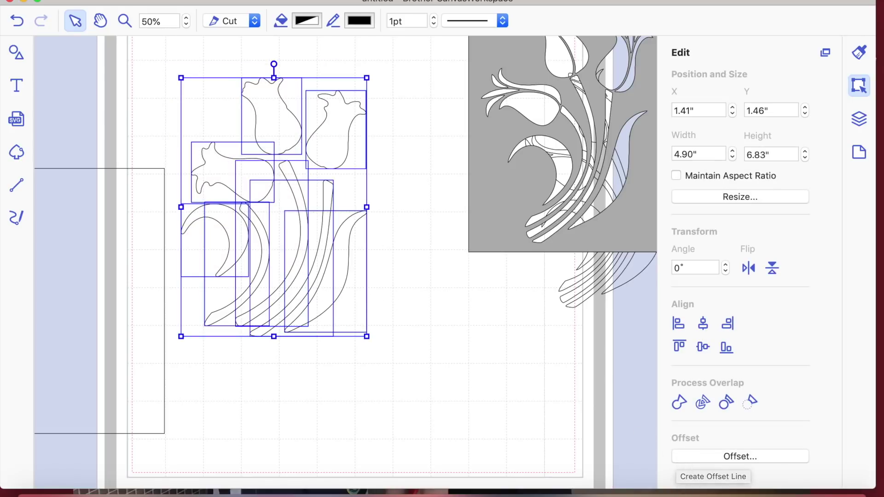
pyautogui.click(741, 457)
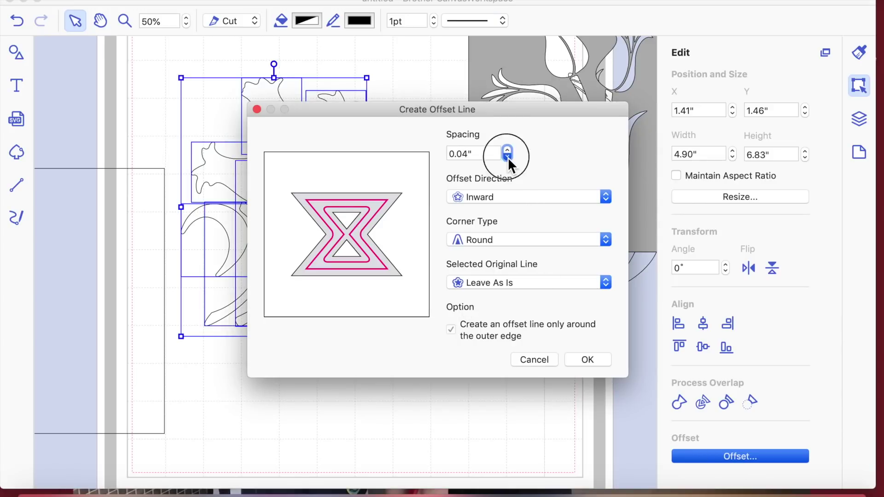
pyautogui.click(588, 359)
pyautogui.click(372, 327)
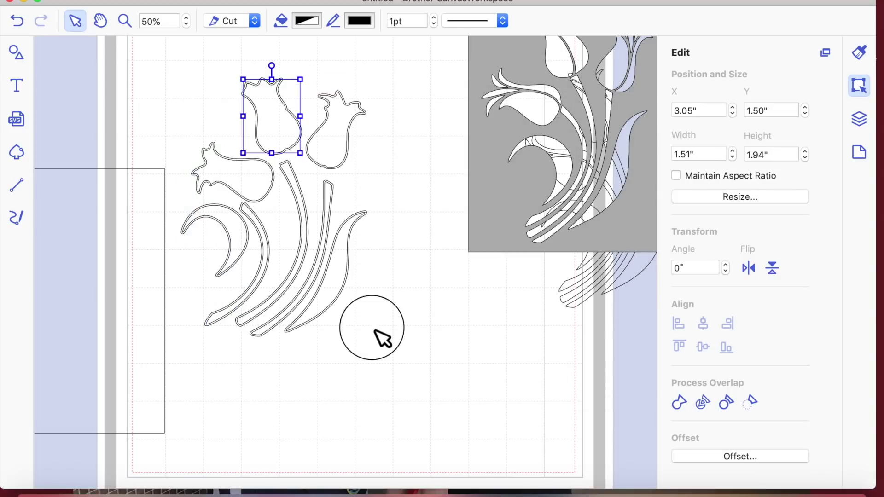
# - Select all the inner offset tulips, stems and leaves and move them away from the originals to X 5.58", Y 4.83"
pyautogui.click(336, 148)
pyautogui.keyDown('shift'); pyautogui.click(278, 138); pyautogui.keyUp('shift')
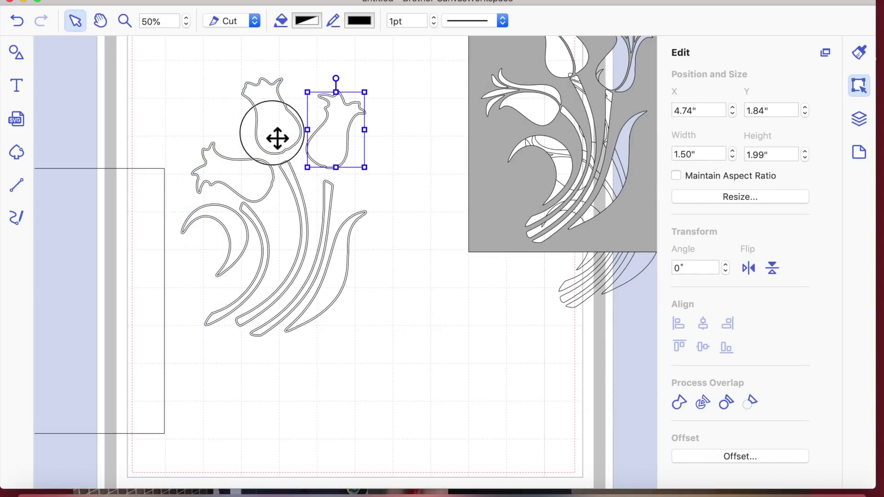
pyautogui.keyDown('shift'); pyautogui.click(253, 182); pyautogui.keyUp('shift')
pyautogui.keyDown('shift'); pyautogui.click(249, 236); pyautogui.keyUp('shift')
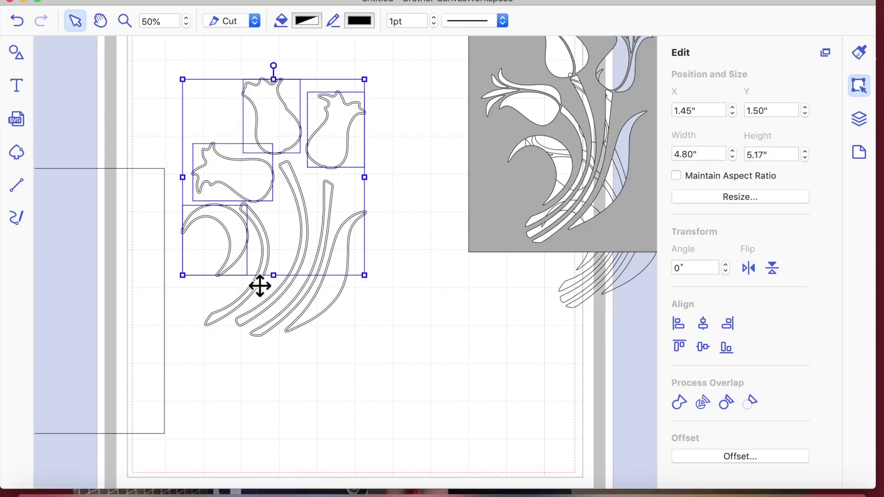
pyautogui.keyDown('shift'); pyautogui.click(223, 321); pyautogui.keyUp('shift')
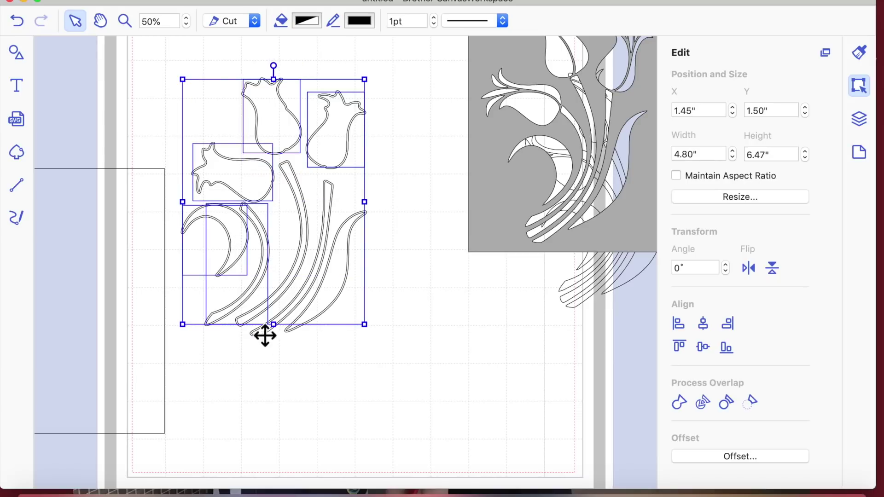
pyautogui.keyDown('shift'); pyautogui.click(302, 200); pyautogui.keyUp('shift')
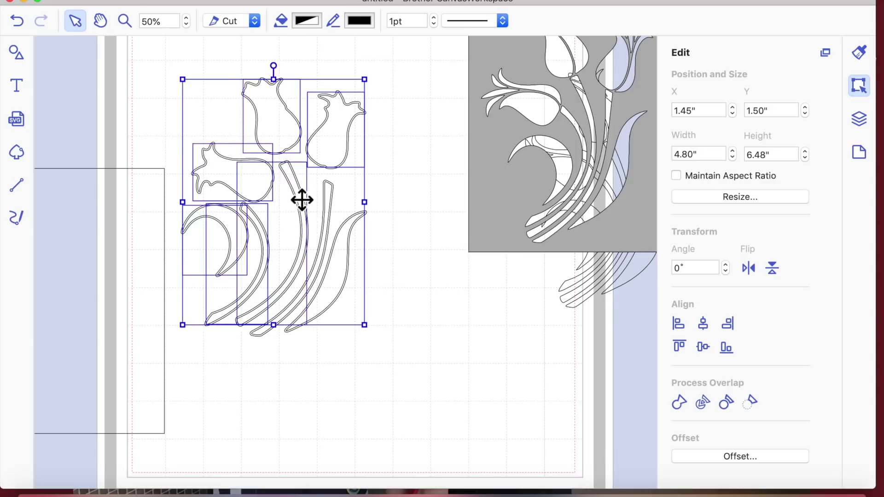
pyautogui.keyDown('shift'); pyautogui.click(333, 203); pyautogui.keyUp('shift')
pyautogui.keyDown('shift'); pyautogui.click(346, 262); pyautogui.keyUp('shift')
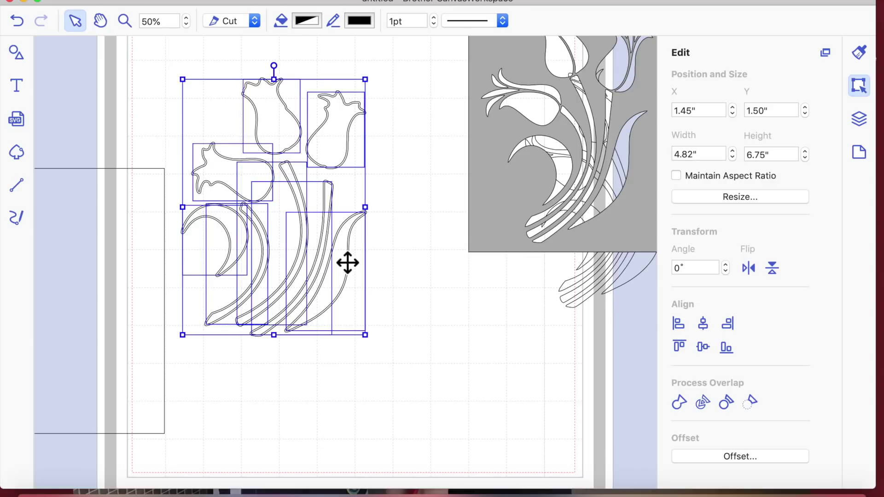
pyautogui.moveTo(343, 265); pyautogui.dragTo(501, 390)
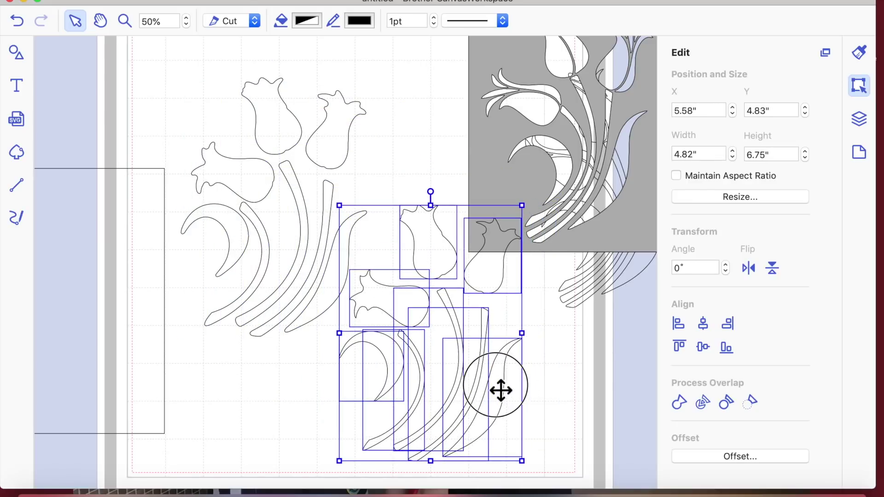
# - Group the three original tulips with both original leaves and the first two stems
pyautogui.click(297, 276)
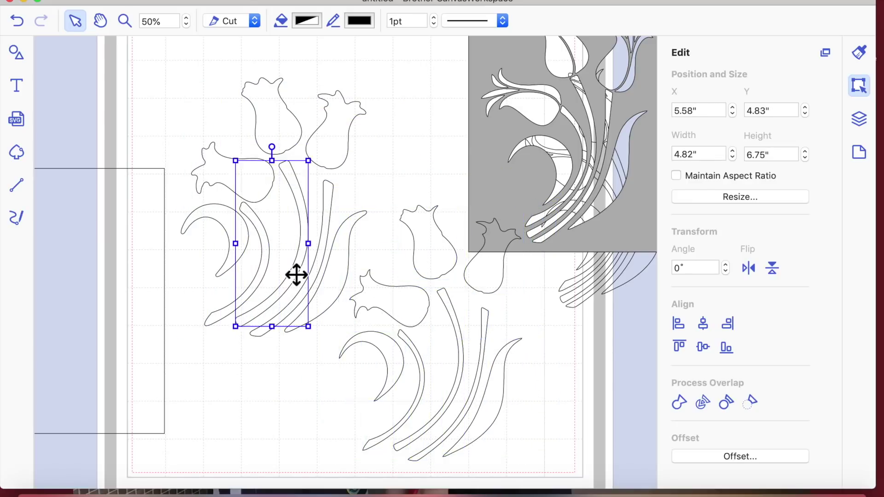
pyautogui.click(85, 243)
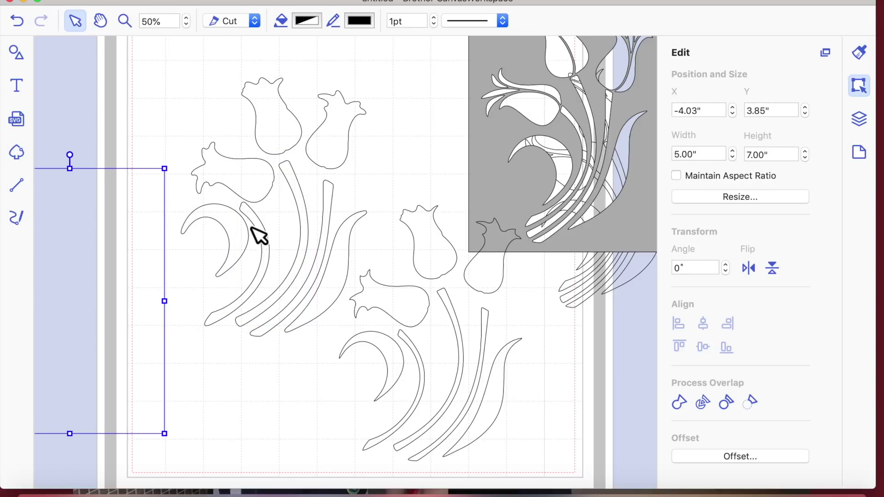
pyautogui.click(335, 291)
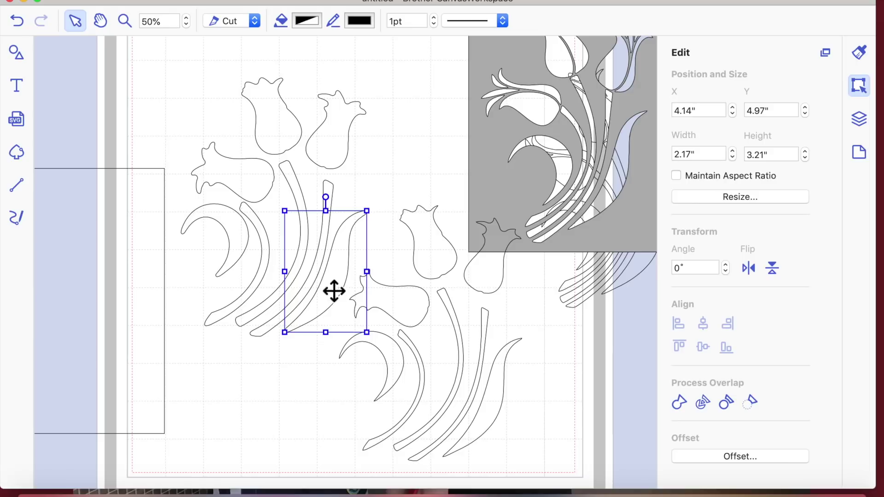
pyautogui.keyDown('shift'); pyautogui.click(340, 117); pyautogui.keyUp('shift')
pyautogui.keyDown('shift'); pyautogui.click(285, 174); pyautogui.keyUp('shift')
pyautogui.keyDown('shift'); pyautogui.click(274, 132); pyautogui.keyUp('shift')
pyautogui.keyDown('shift'); pyautogui.click(221, 182); pyautogui.keyUp('shift')
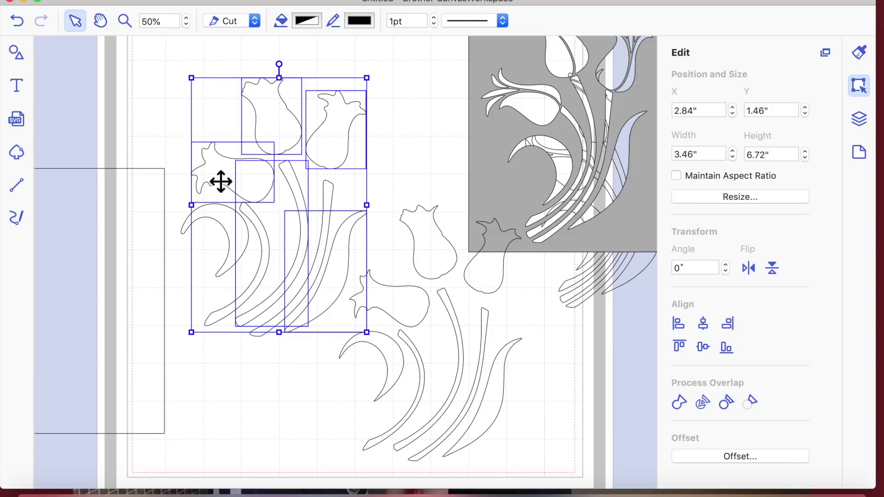
pyautogui.keyDown('shift'); pyautogui.click(229, 229); pyautogui.keyUp('shift')
pyautogui.keyDown('shift'); pyautogui.click(223, 318); pyautogui.keyUp('shift')
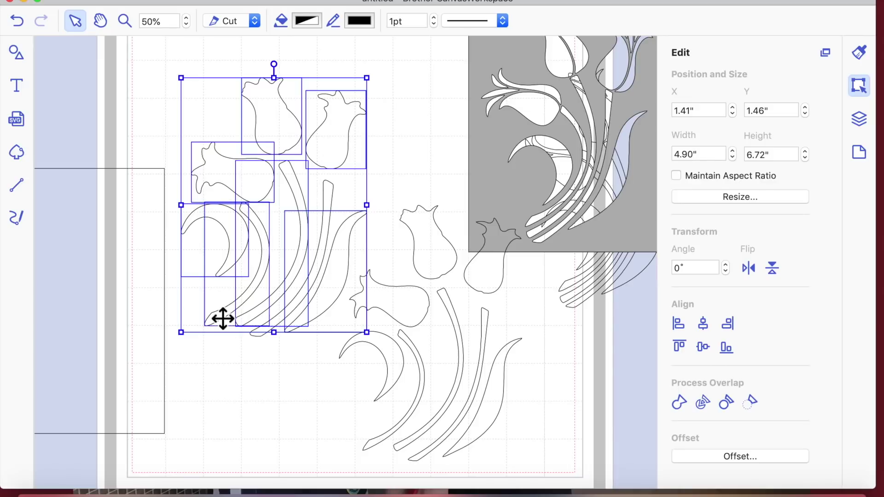
pyautogui.rightClick(219, 314)
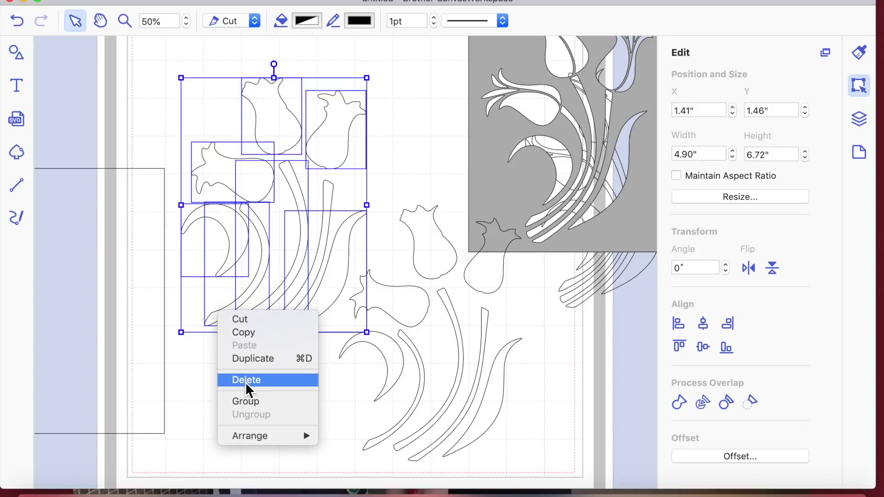
pyautogui.click(248, 401)
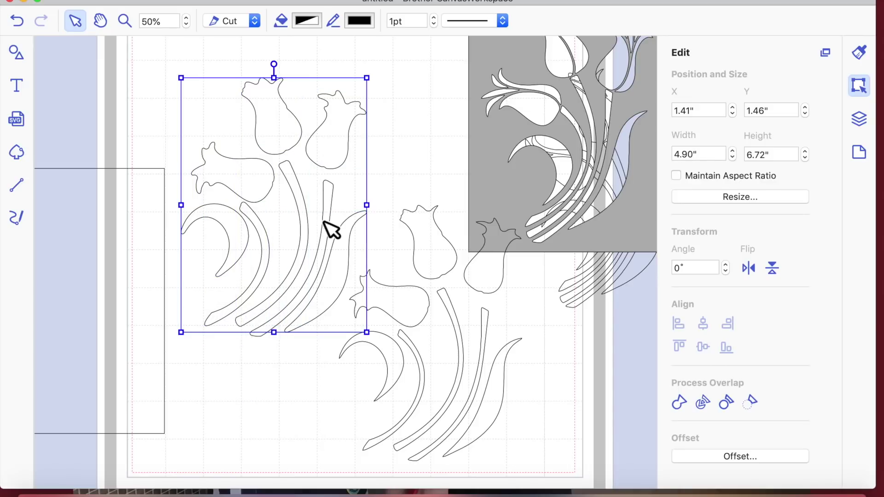
# - Undo the stray move of the ungrouped original stem, group it with the other original outlines, and shift the whole group left
pyautogui.moveTo(332, 219); pyautogui.dragTo(116, 309)
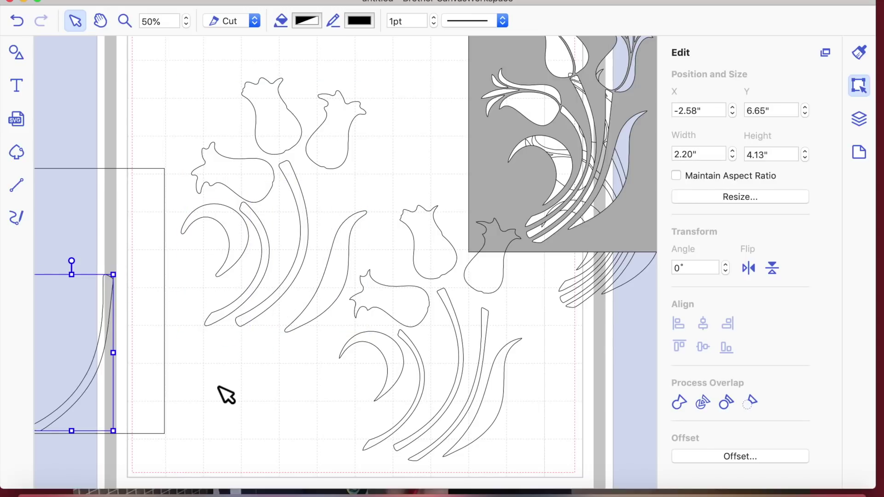
pyautogui.click(19, 24)
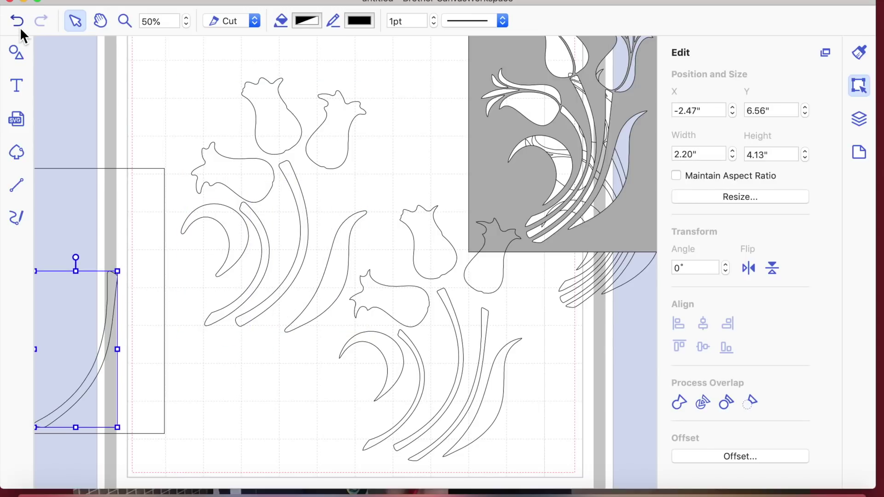
pyautogui.moveTo(216, 61); pyautogui.dragTo(325, 258)
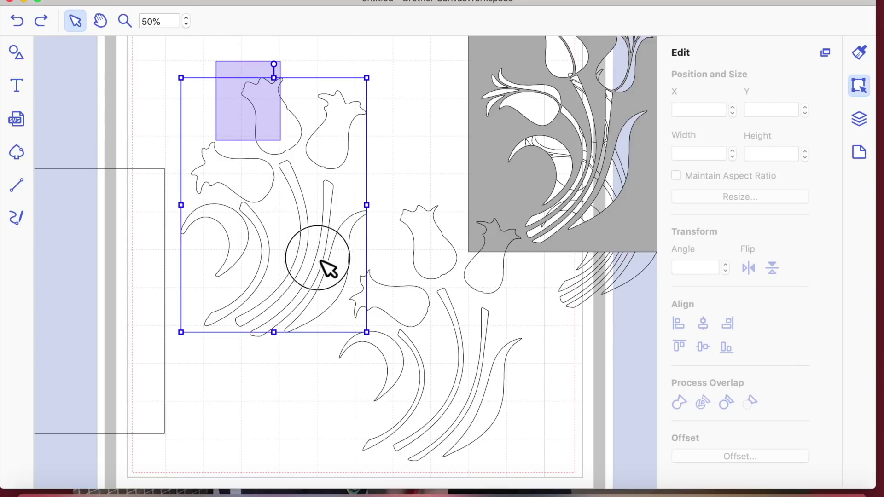
pyautogui.click(290, 266)
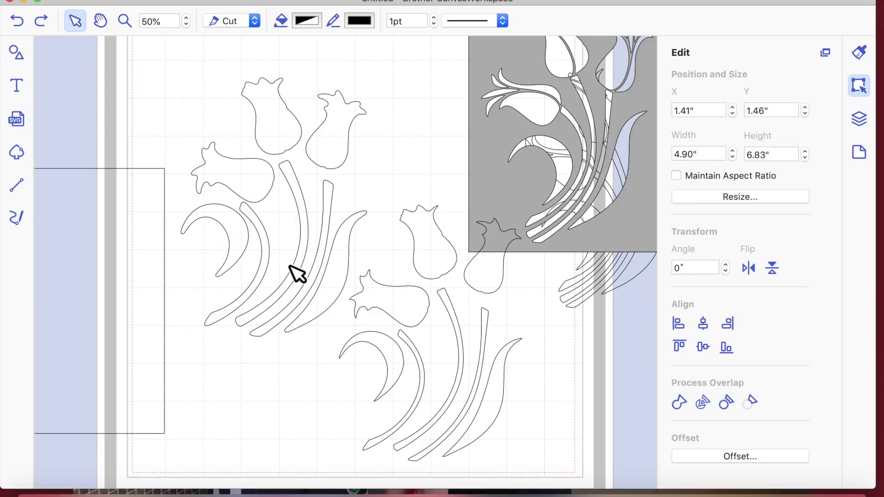
pyautogui.moveTo(193, 90); pyautogui.dragTo(299, 258)
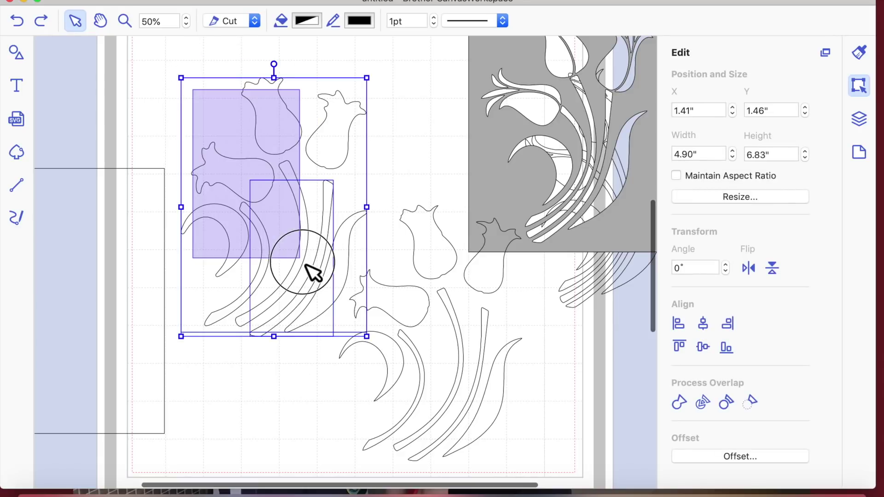
pyautogui.rightClick(304, 263)
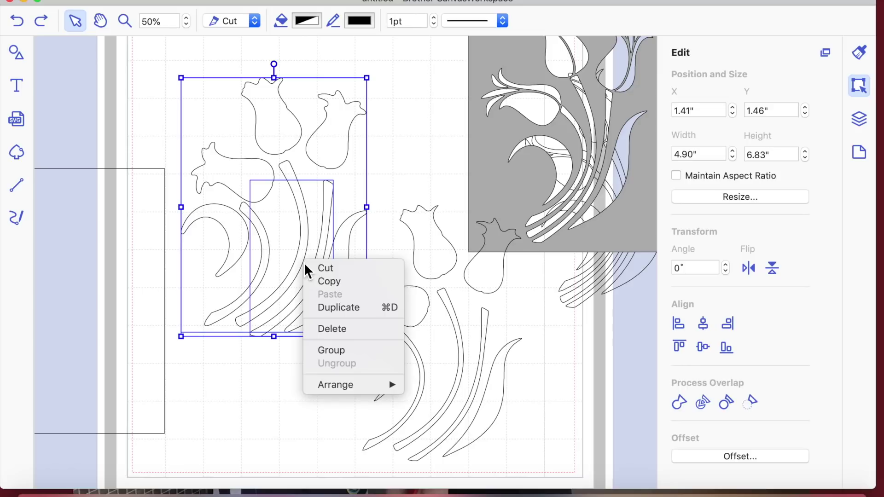
pyautogui.click(332, 350)
pyautogui.moveTo(340, 266); pyautogui.dragTo(255, 264)
# - Move one 5 by 7 inch rectangle over the offset outlines and the other around the original group at X -0.81", Y 1.26"
pyautogui.click(137, 381)
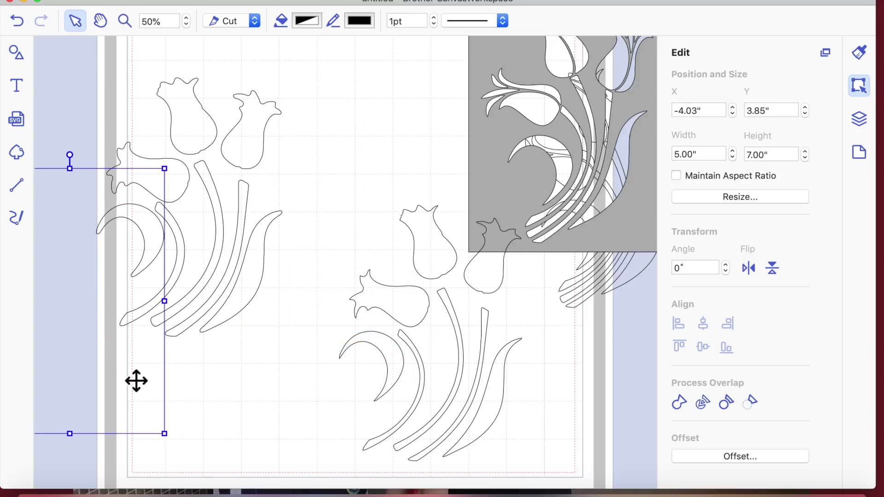
pyautogui.moveTo(136, 381); pyautogui.dragTo(519, 385)
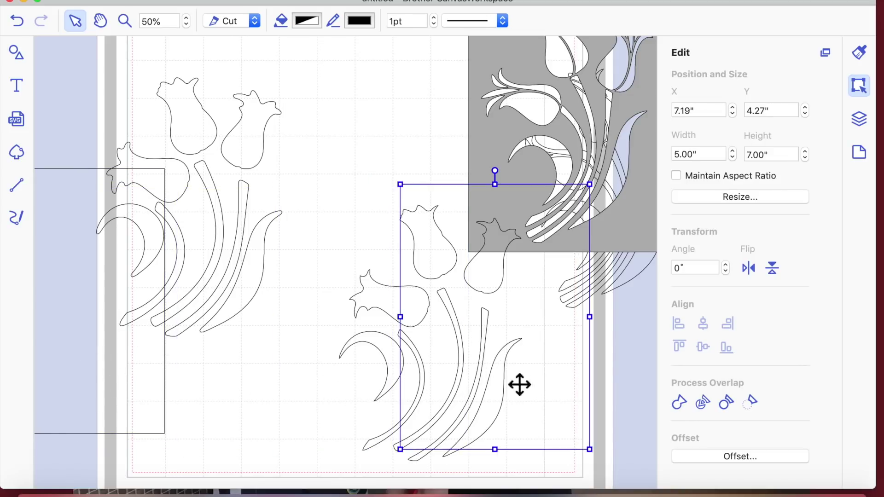
pyautogui.moveTo(113, 372); pyautogui.dragTo(233, 276)
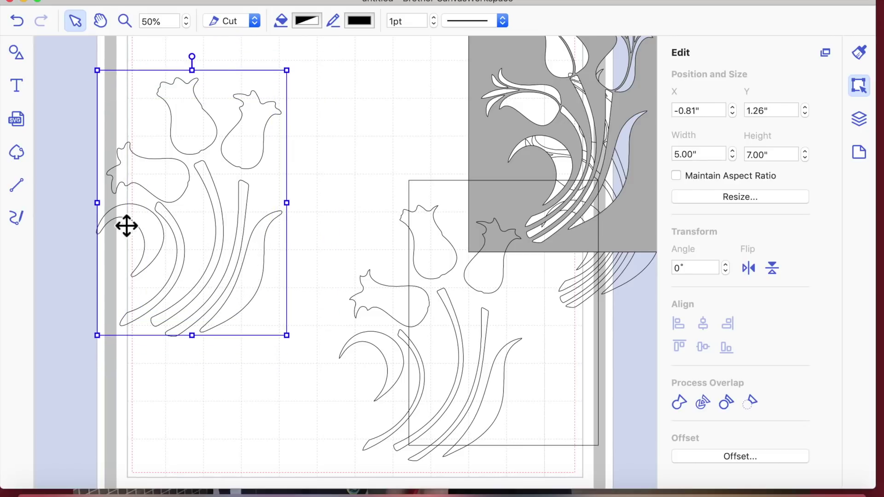
# - Stretch the rectangle around the original outlines to 5.53" wide by 7.56" high
pyautogui.moveTo(102, 209); pyautogui.dragTo(88, 202)
pyautogui.doubleClick(288, 212)
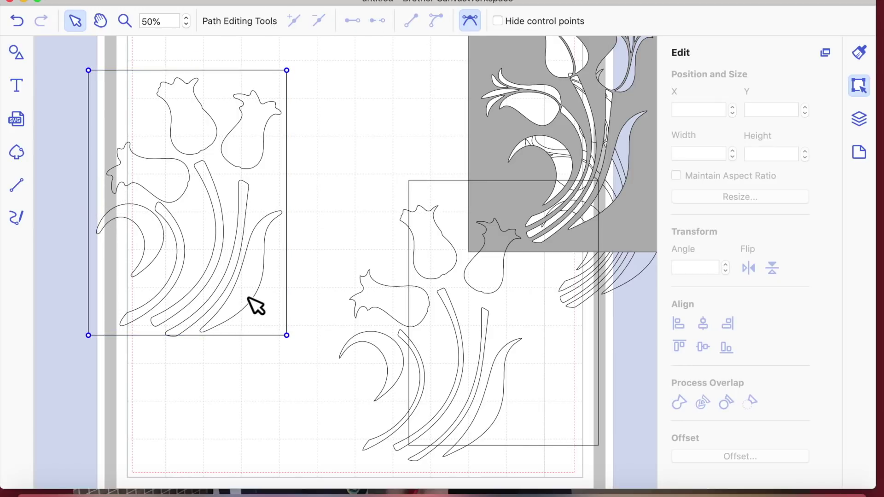
pyautogui.click(325, 274)
pyautogui.click(278, 218)
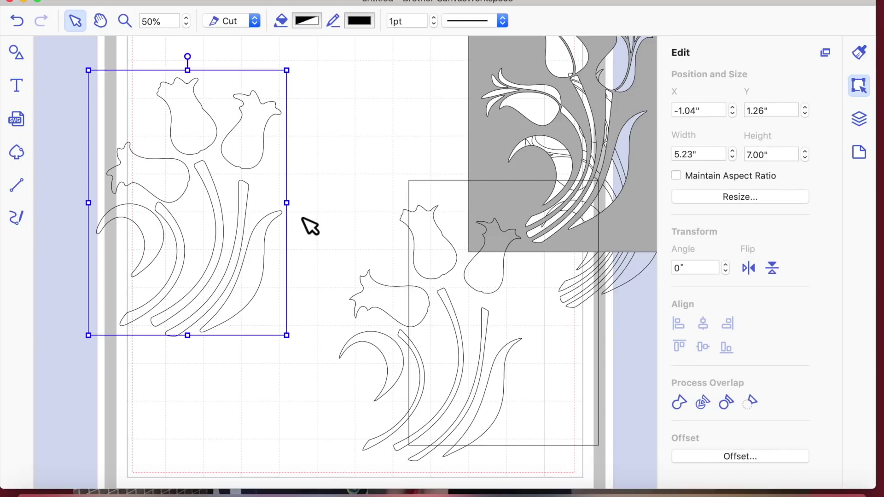
pyautogui.moveTo(293, 210); pyautogui.dragTo(303, 210)
pyautogui.moveTo(158, 359); pyautogui.dragTo(193, 357)
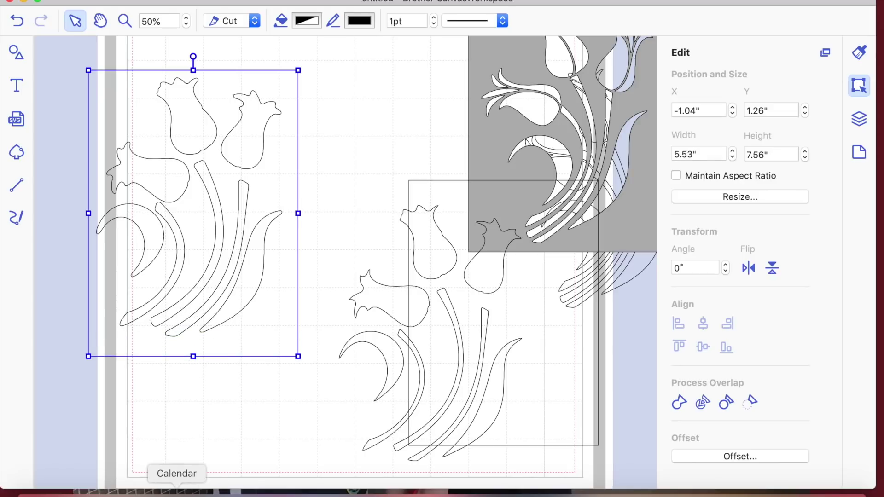
# - Nudge the enlarged rectangle upward around the original outlines to Y 1.21"
pyautogui.press('Up')
pyautogui.press('Up')
pyautogui.press('Up')
pyautogui.press('Up')
pyautogui.press('Up')
pyautogui.press('Up')
pyautogui.press('Up')
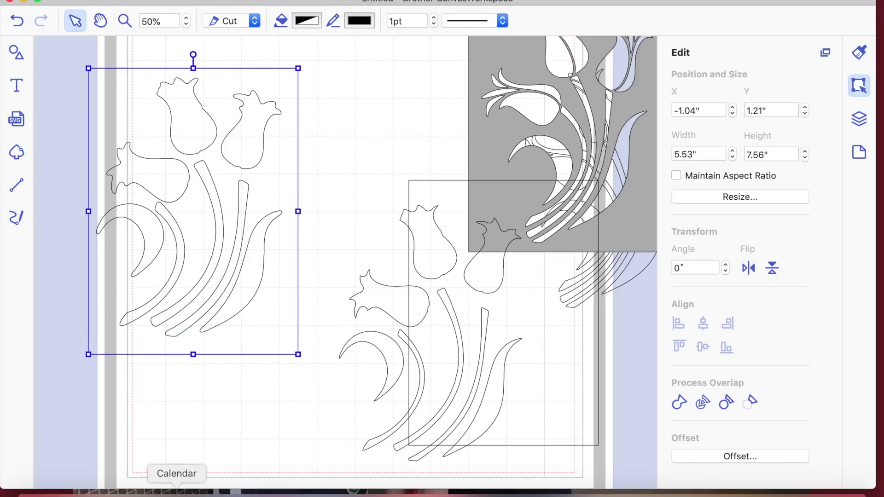
# - Nudge the enlarged rectangle further up around the original tulip outlines to Y 1.05"
pyautogui.press('Up')
pyautogui.press('Up')
pyautogui.press('Up')
pyautogui.press('Up')
pyautogui.press('Up')
pyautogui.press('Up')
pyautogui.press('Up')
pyautogui.press('Up')
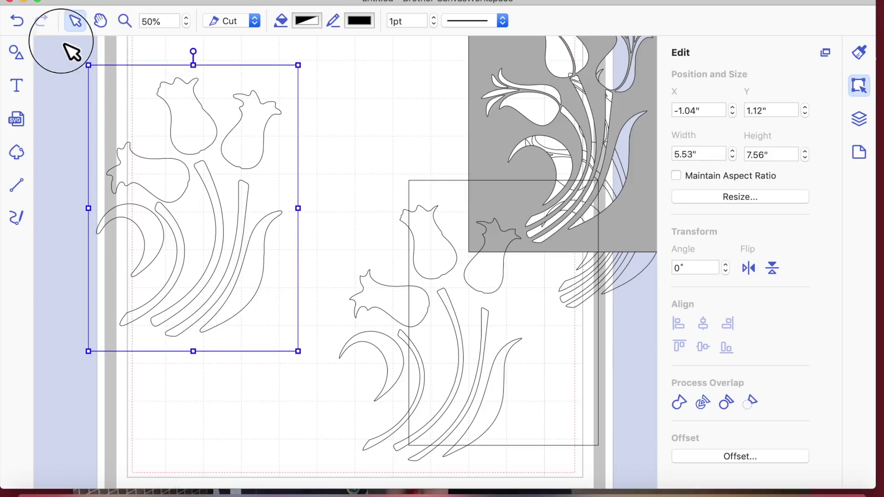
pyautogui.press('Up')
pyautogui.press('Up')
pyautogui.press('Up')
pyautogui.press('Up')
pyautogui.press('Up')
pyautogui.press('Up')
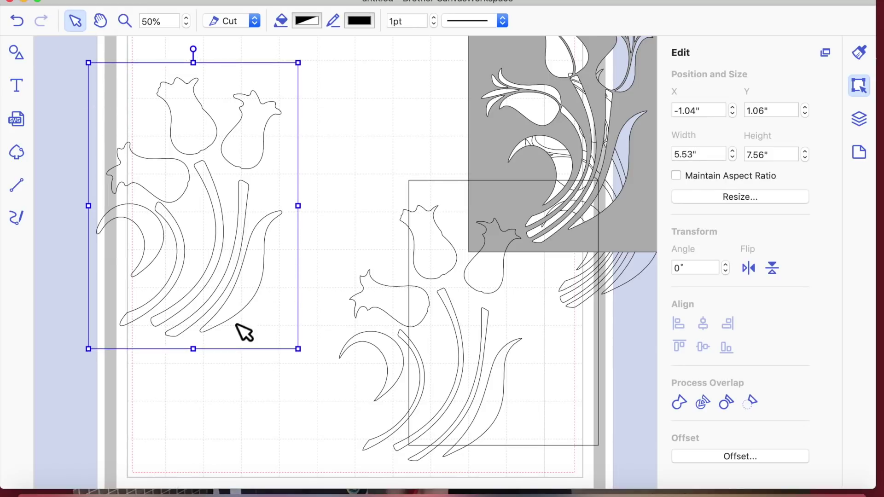
pyautogui.click(238, 374)
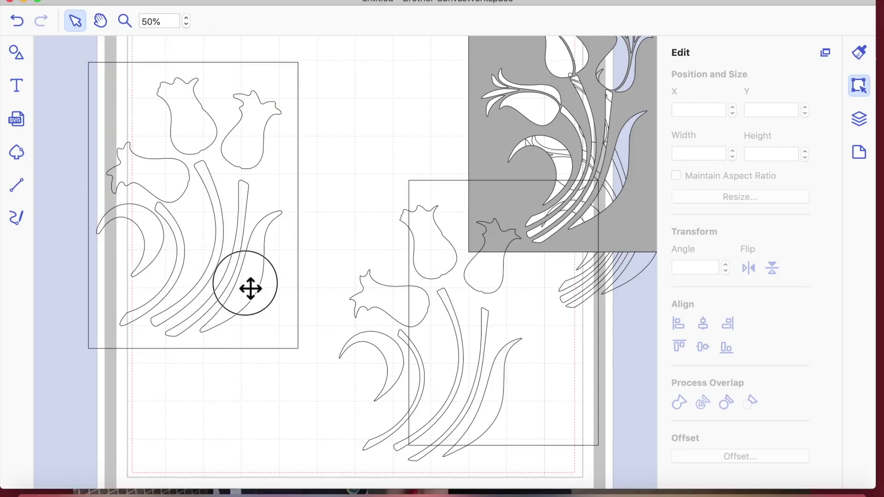
# - Send the enlarged rectangle to the back, behind the original tulip outlines
pyautogui.click(248, 286)
pyautogui.doubleClick(195, 132)
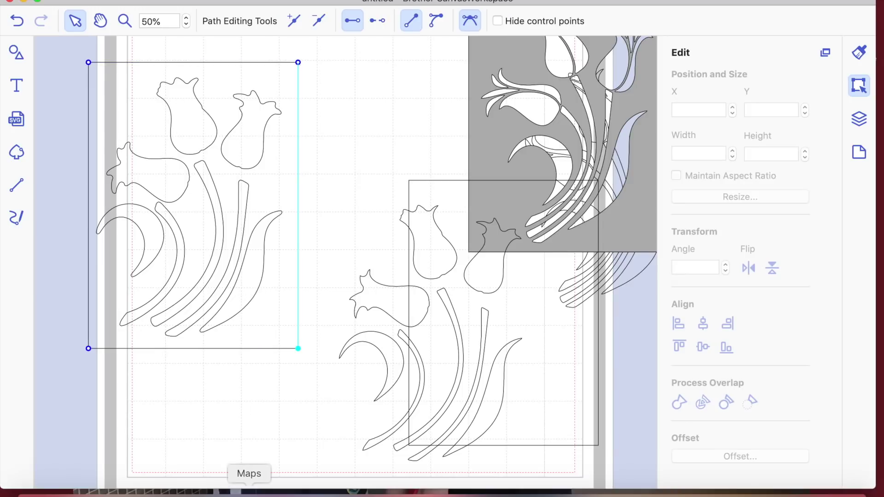
pyautogui.click(260, 401)
pyautogui.rightClick(271, 324)
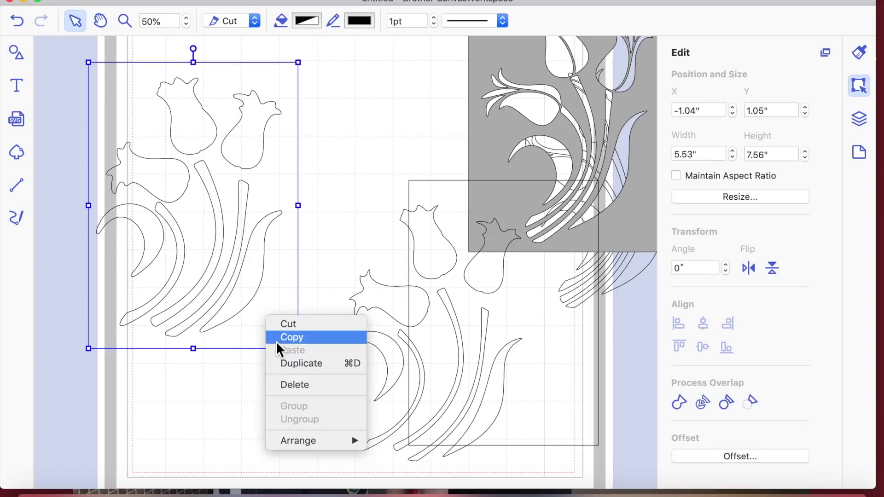
pyautogui.moveTo(305, 442)
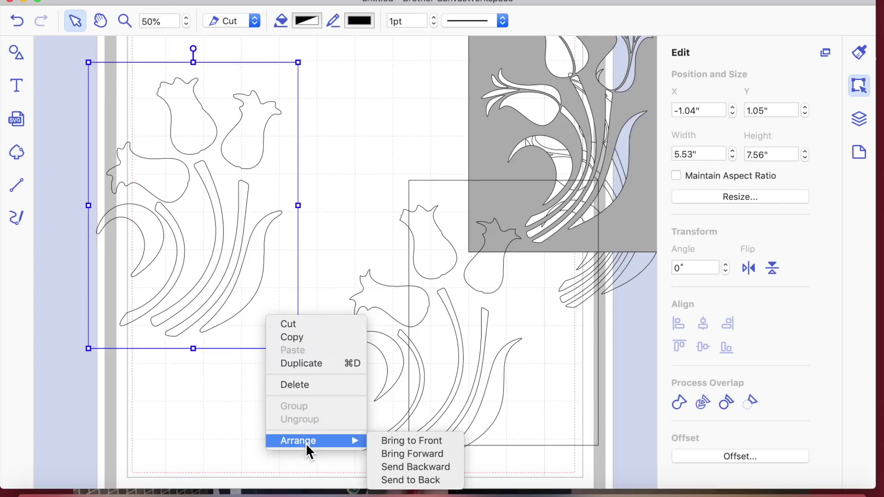
pyautogui.click(395, 480)
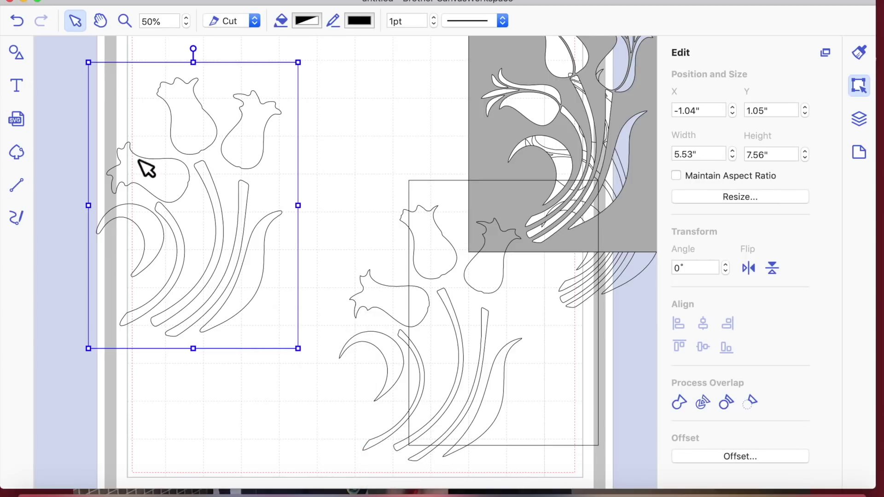
# - Select the enlarged rectangle together with the original outline group and cut the tulip shapes out of the rectangle
pyautogui.doubleClick(170, 83)
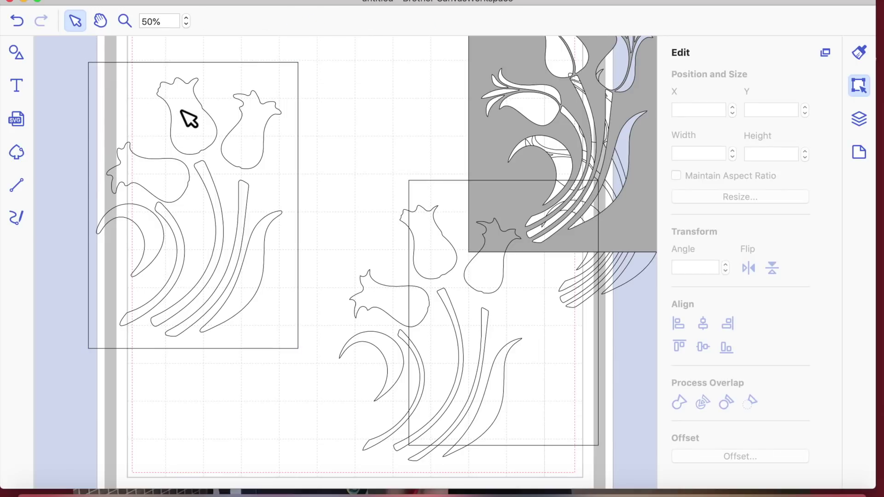
pyautogui.click(193, 125)
pyautogui.moveTo(76, 58); pyautogui.dragTo(324, 259)
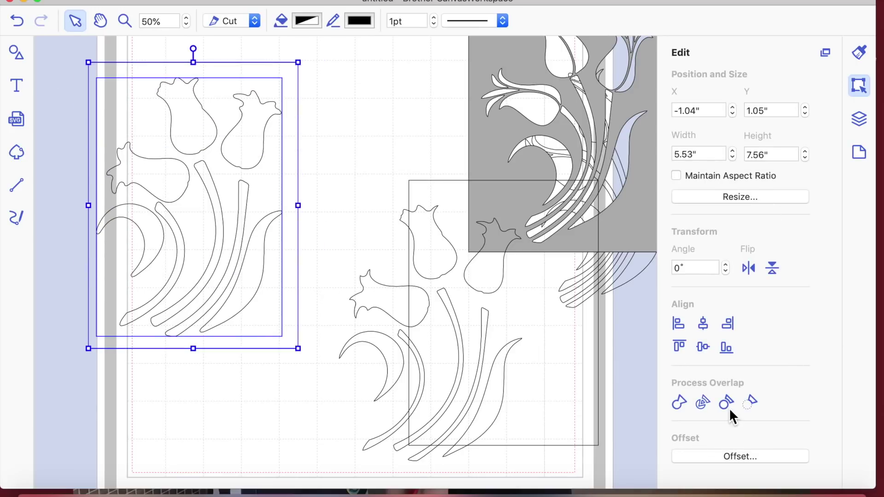
pyautogui.click(753, 402)
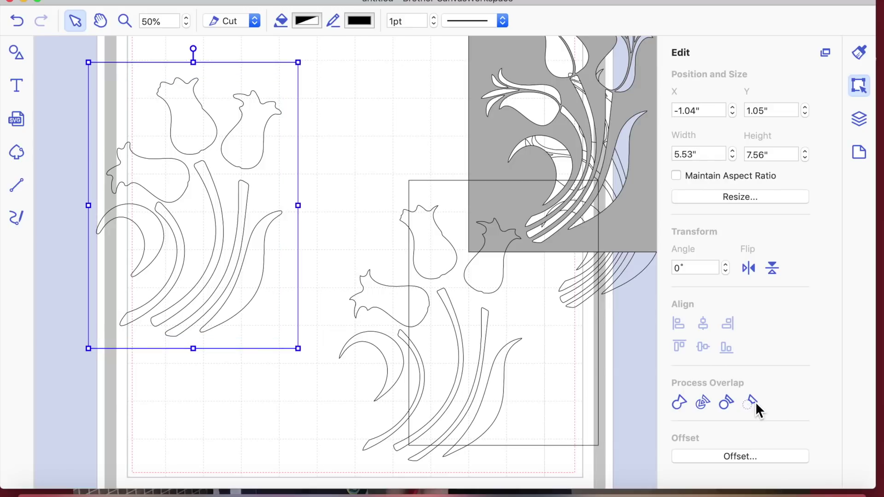
# - Fill the new backing frame with the Magnesium gray at 100% opacity
pyautogui.click(859, 52)
pyautogui.click(704, 162)
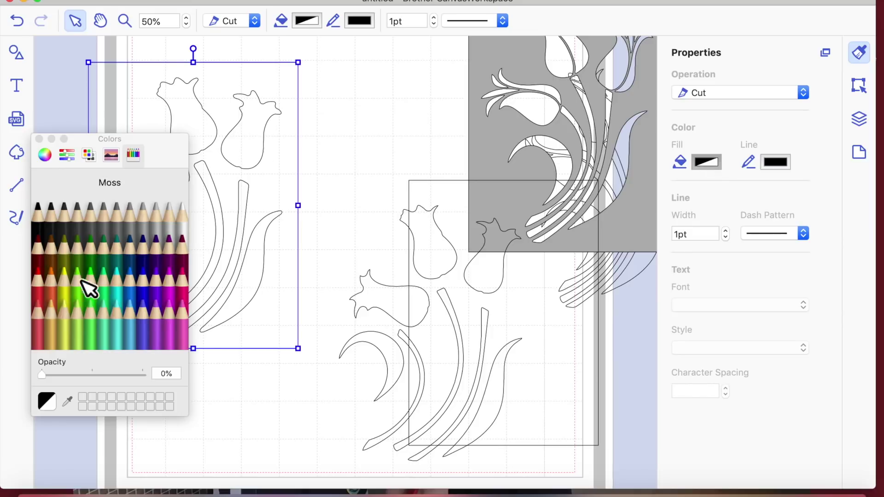
pyautogui.click(142, 220)
pyautogui.click(203, 379)
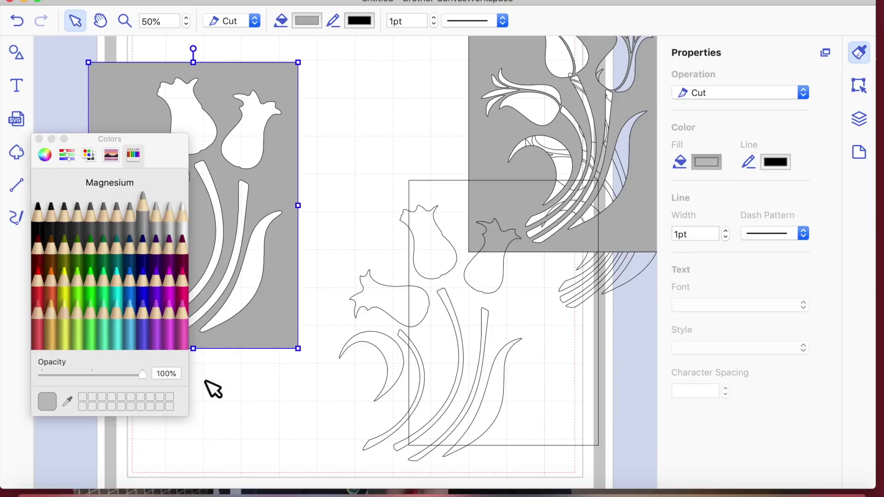
pyautogui.click(38, 139)
# - Move the gray backing frame past the mat's left edge and bring the detailed frame to the middle of the mat
pyautogui.moveTo(267, 169); pyautogui.dragTo(312, 132)
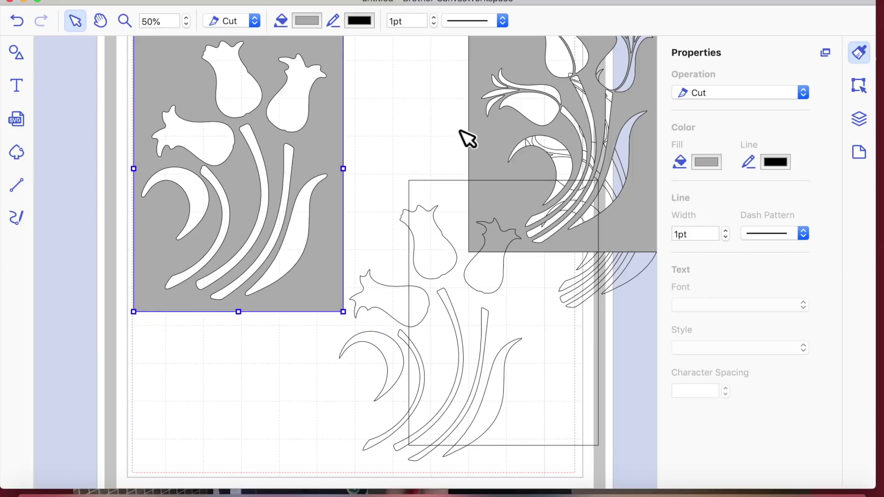
pyautogui.click(495, 138)
pyautogui.moveTo(323, 181); pyautogui.dragTo(305, 203)
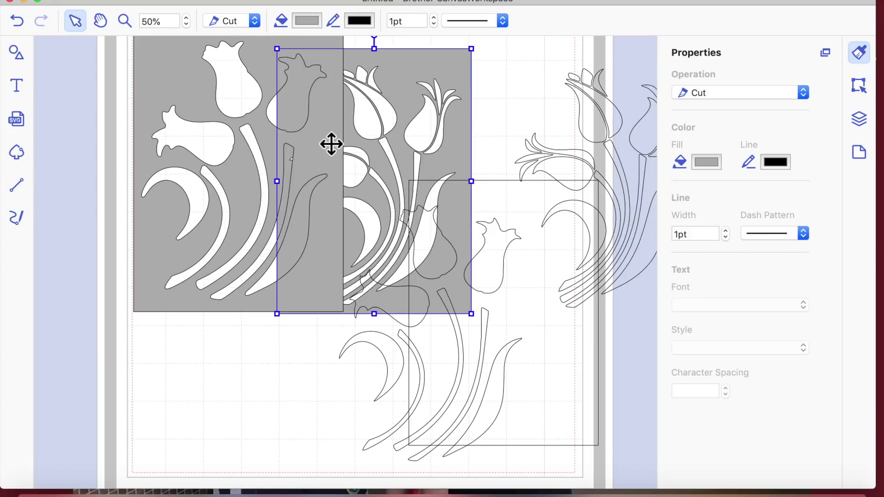
pyautogui.moveTo(178, 103); pyautogui.dragTo(44, 178)
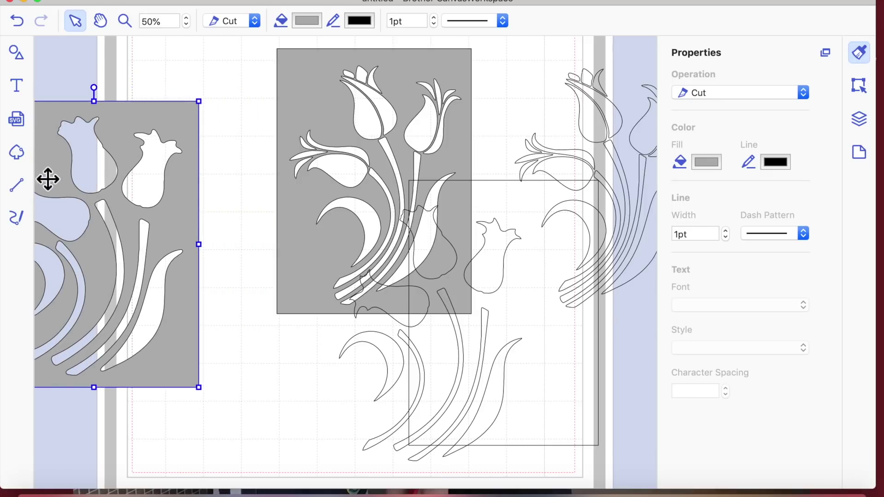
# - Move the empty 5 by 7 inch rectangle off the offset outlines and over the backing frame beside the mat
pyautogui.moveTo(507, 219); pyautogui.dragTo(137, 219)
pyautogui.click(231, 248)
pyautogui.click(254, 235)
pyautogui.press('Tab')
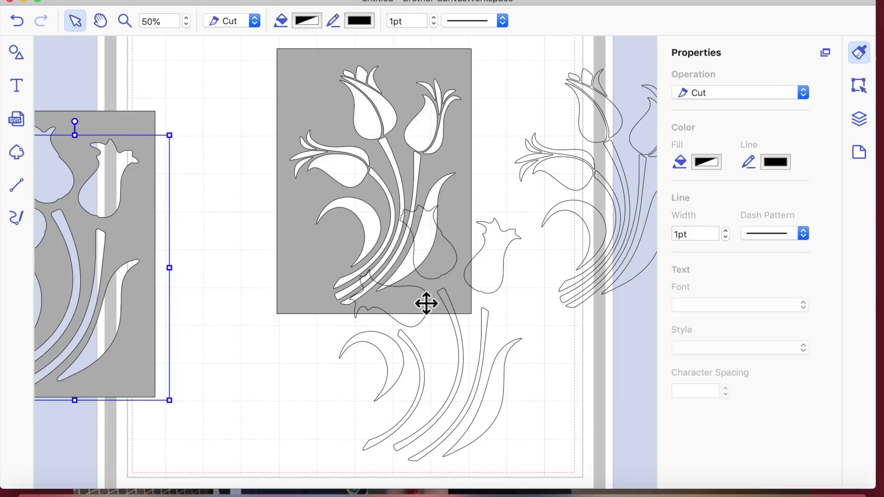
# - Move the detailed frame down over the offset tulip outlines so the flower heads roughly coincide
pyautogui.moveTo(474, 207); pyautogui.dragTo(513, 286)
pyautogui.scroll(-2, 524, 263)
pyautogui.hscroll(2, 524, 263)
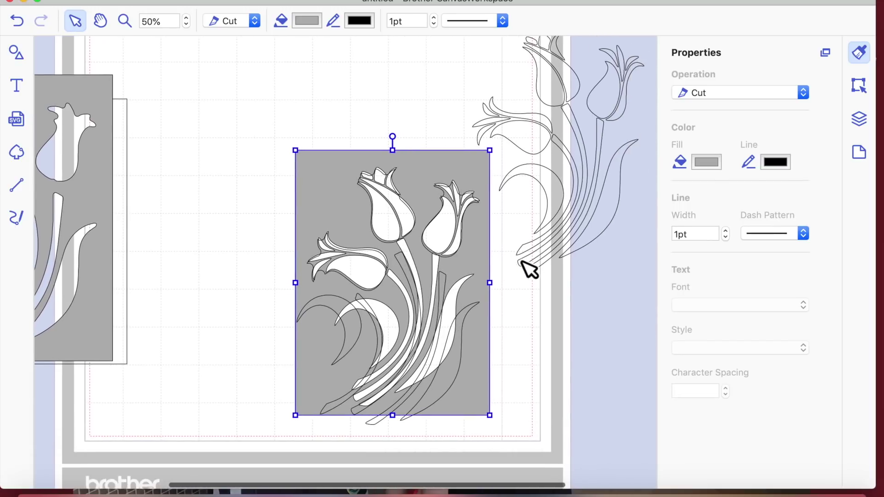
# - Examine the detailed frame's path points up close against the overlaid offset flower outlines
pyautogui.click(186, 18)
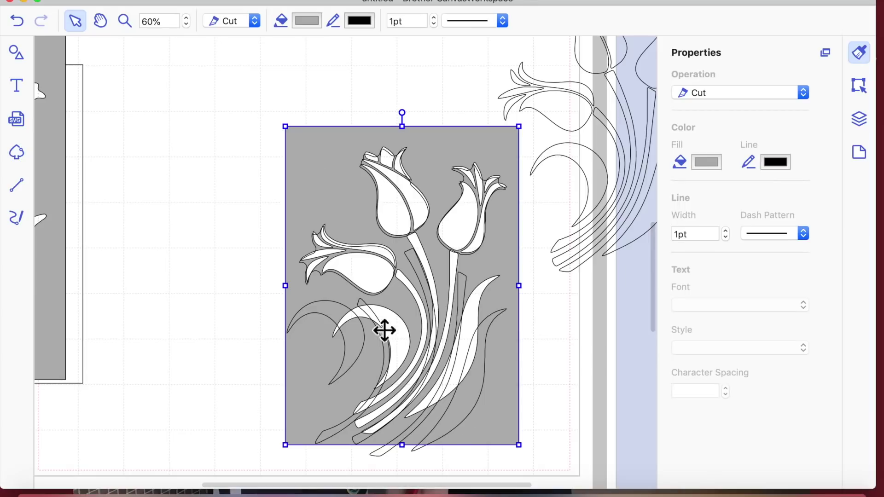
pyautogui.click(127, 21)
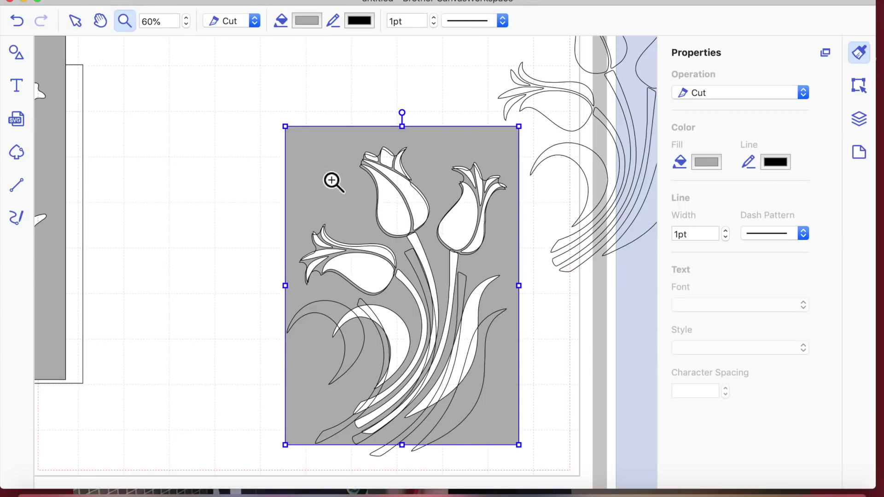
pyautogui.click(423, 237)
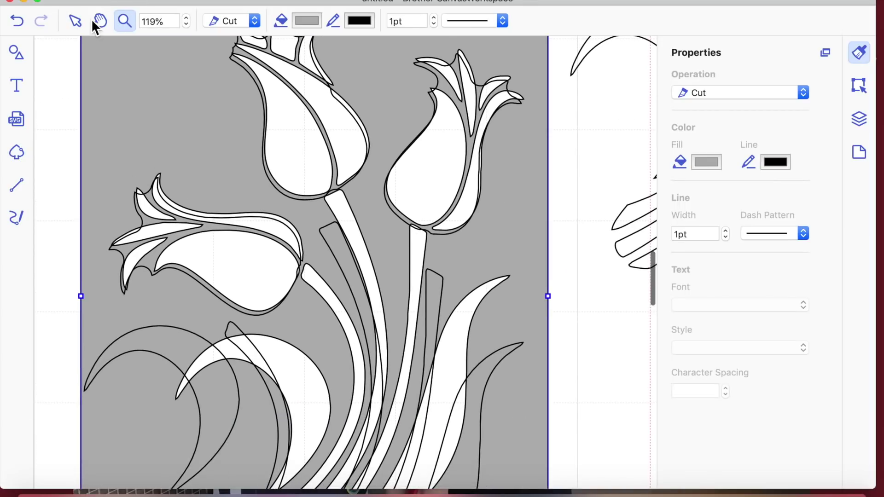
pyautogui.click(76, 22)
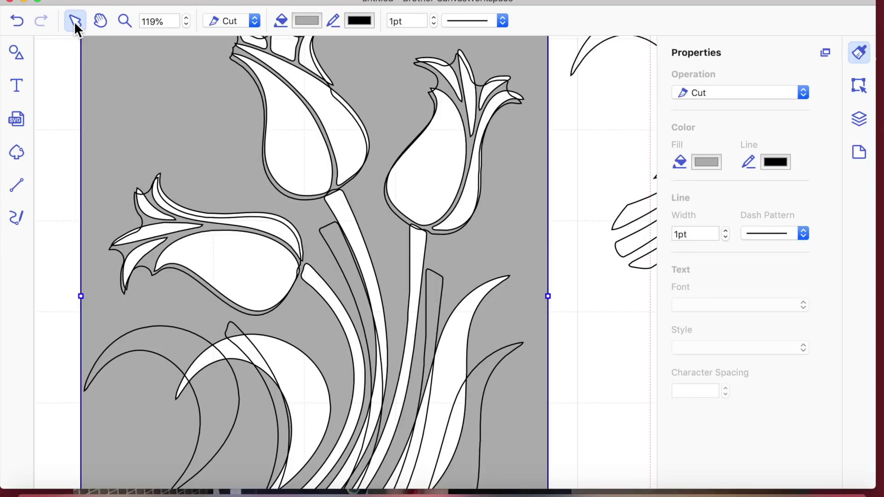
pyautogui.click(313, 183)
pyautogui.click(180, 118)
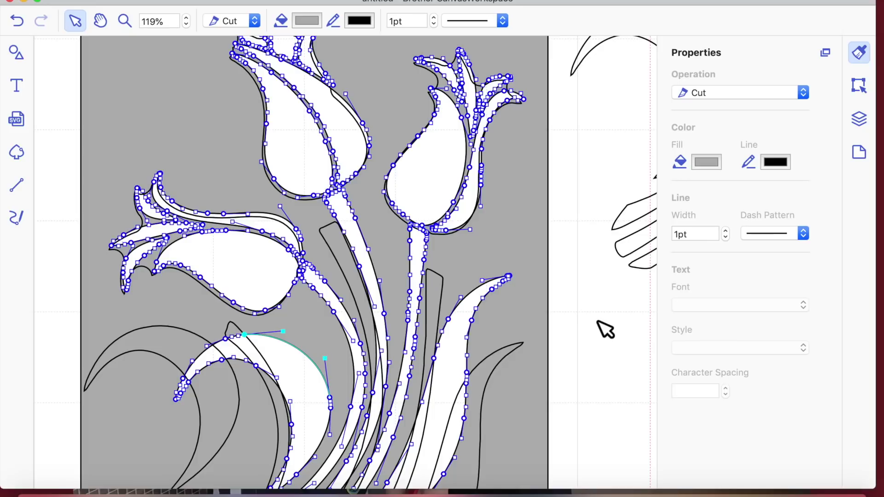
pyautogui.click(580, 326)
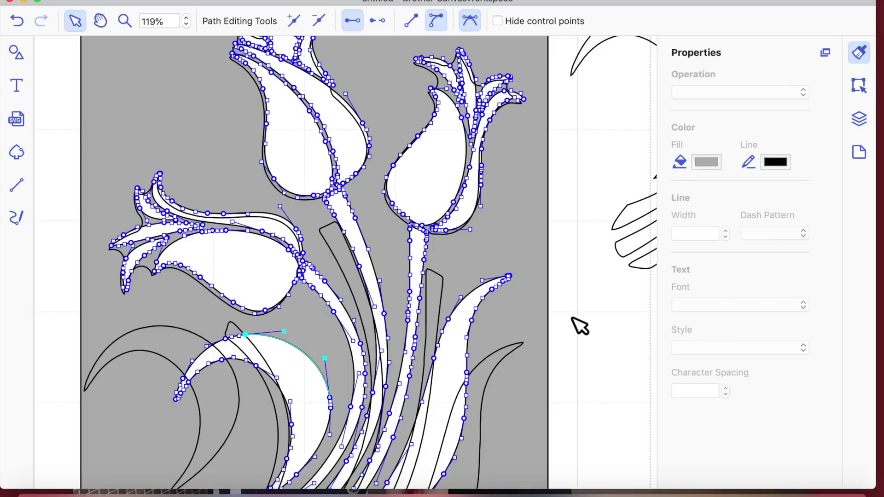
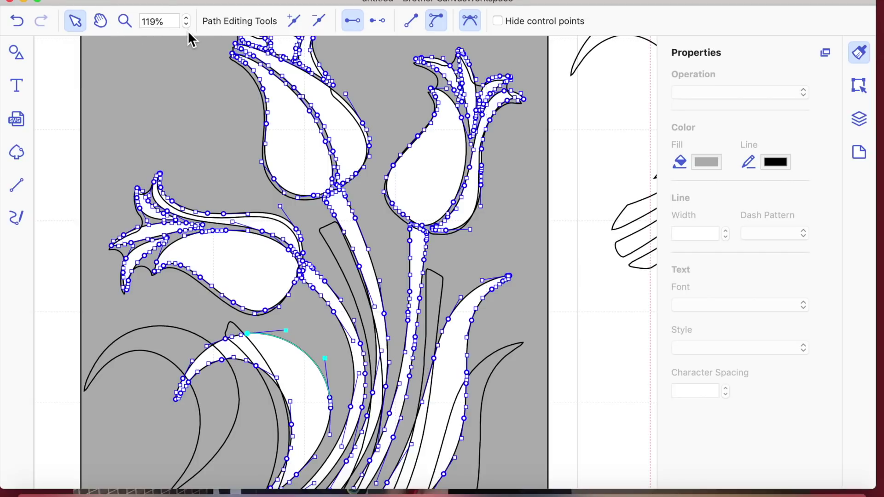
pyautogui.click(95, 114)
pyautogui.click(152, 92)
# - Shift the detailed frame slightly so its three flower heads line up with the offset flower outlines
pyautogui.scroll(10, 101, 98)
pyautogui.press('super+minus')
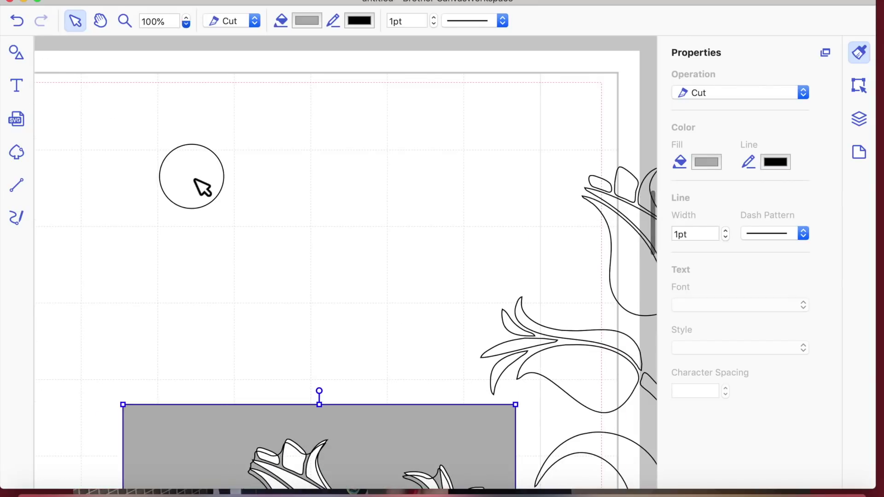
pyautogui.click(186, 24)
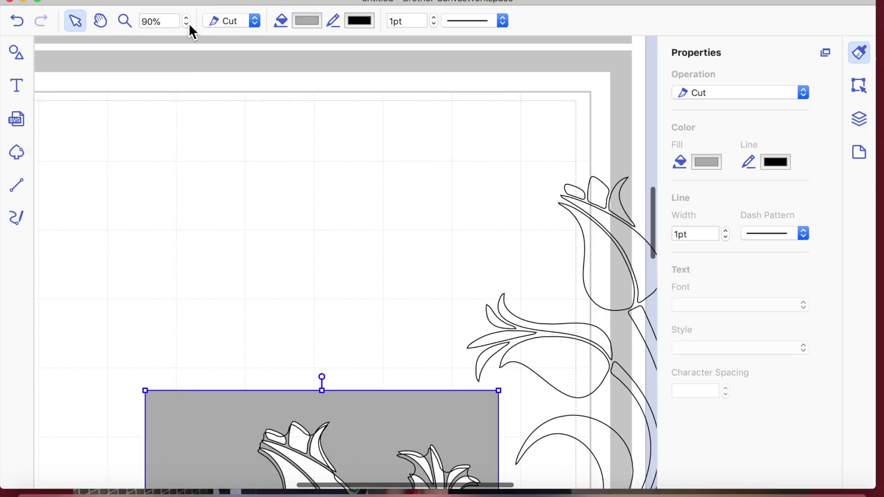
pyautogui.click(186, 25)
pyautogui.click(187, 24)
pyautogui.scroll(-5, 270, 237)
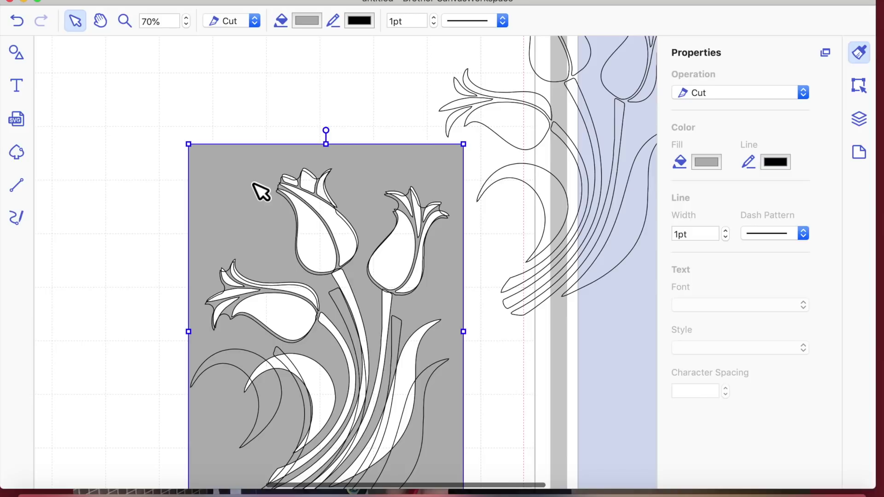
pyautogui.doubleClick(261, 190)
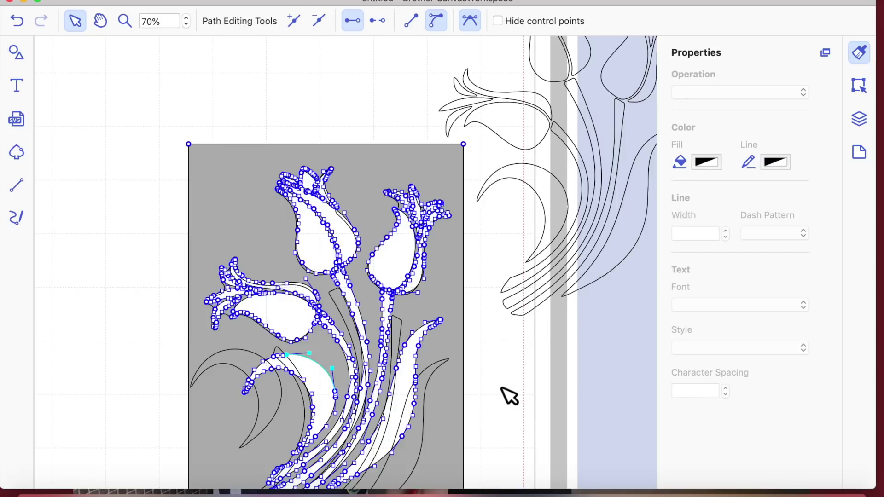
pyautogui.click(510, 395)
pyautogui.moveTo(426, 166)
pyautogui.mouseDown()
pyautogui.moveTo(398, 150)
pyautogui.moveTo(247, 123)
pyautogui.moveTo(275, 88)
pyautogui.moveTo(402, 243)
pyautogui.moveTo(396, 200)
pyautogui.moveTo(419, 162)
pyautogui.moveTo(427, 168)
pyautogui.mouseUp()
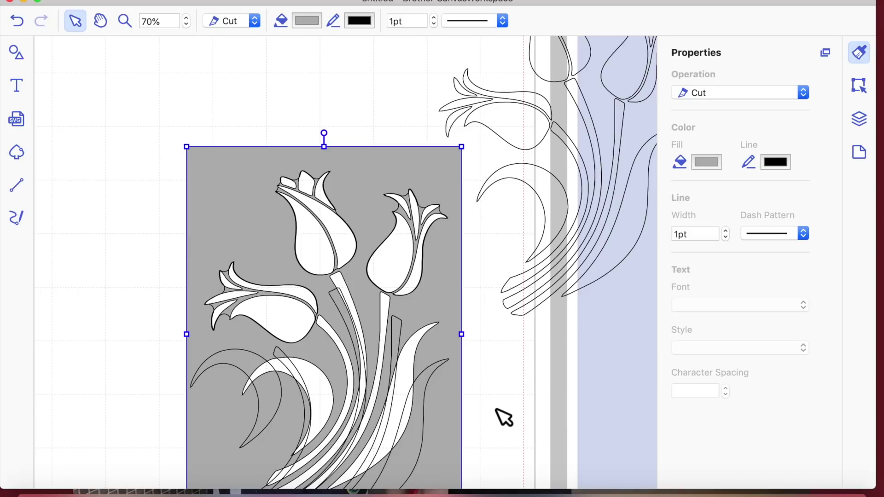
pyautogui.click(611, 394)
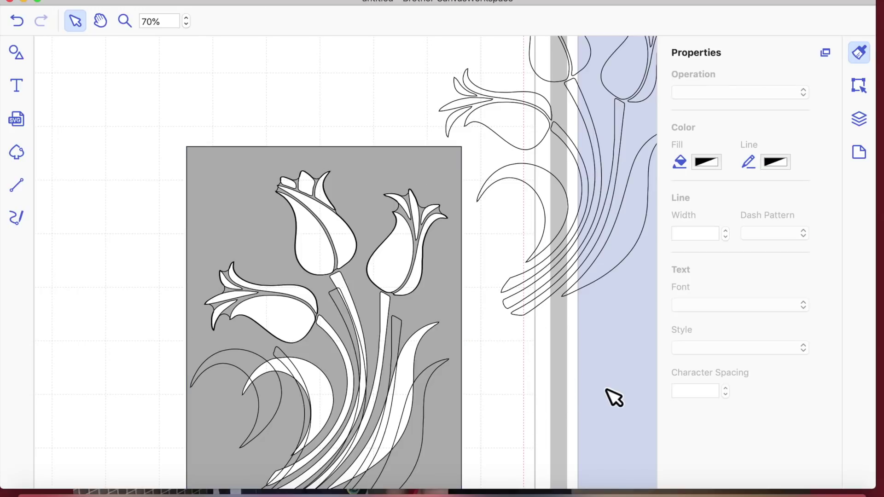
# - Move the offset outlines of the right leaf, right stem and middle stem onto their matching cutouts in the detailed frame
pyautogui.moveTo(415, 450); pyautogui.dragTo(406, 415)
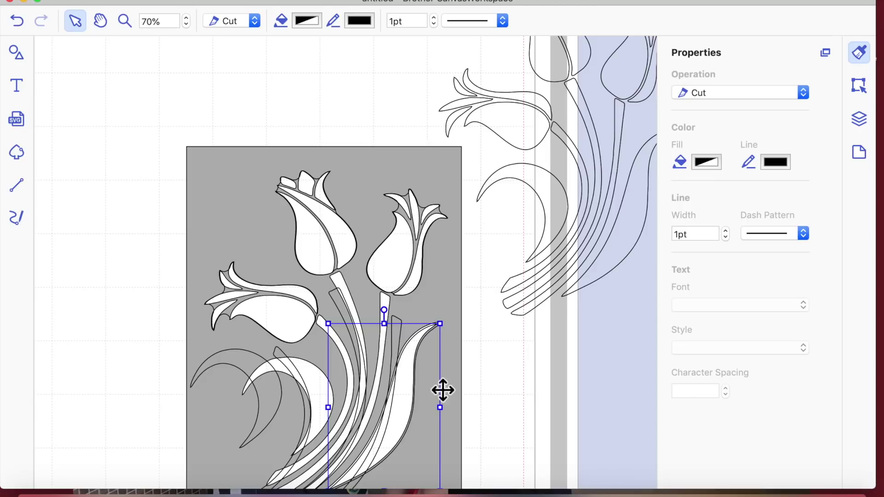
pyautogui.click(542, 408)
pyautogui.click(400, 354)
pyautogui.moveTo(399, 355); pyautogui.dragTo(389, 332)
pyautogui.click(487, 371)
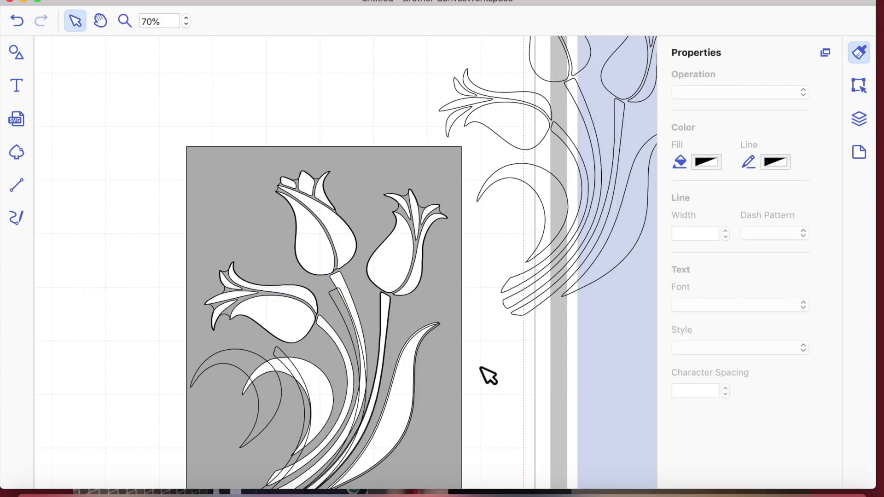
pyautogui.moveTo(347, 317)
pyautogui.mouseDown()
pyautogui.moveTo(354, 306)
pyautogui.moveTo(347, 300)
pyautogui.mouseUp()
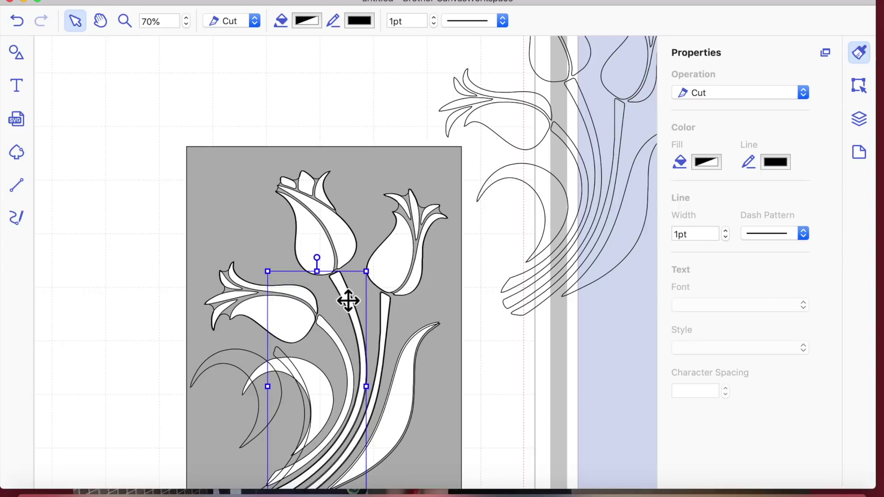
pyautogui.click(503, 410)
# - Undo the accidental move of the detailed frame and fit the offset left stem outline onto its matching cutout
pyautogui.moveTo(303, 390); pyautogui.dragTo(324, 387)
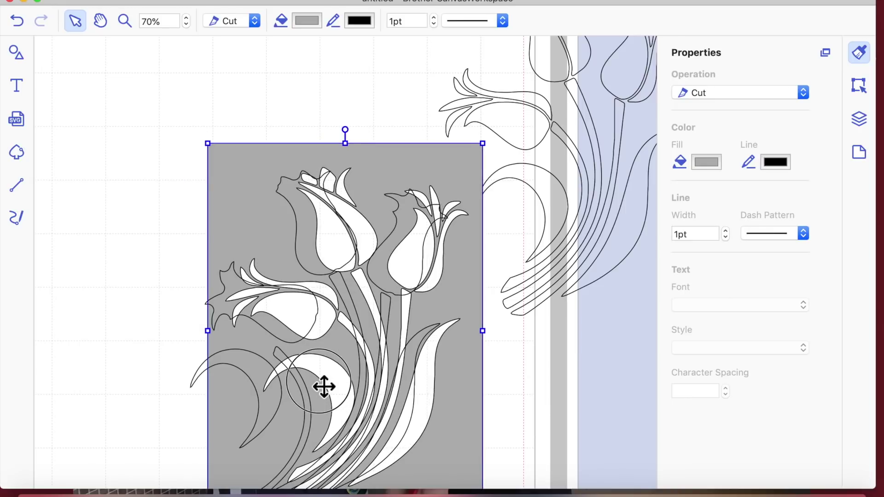
pyautogui.click(18, 20)
pyautogui.moveTo(298, 378); pyautogui.dragTo(341, 347)
pyautogui.click(123, 341)
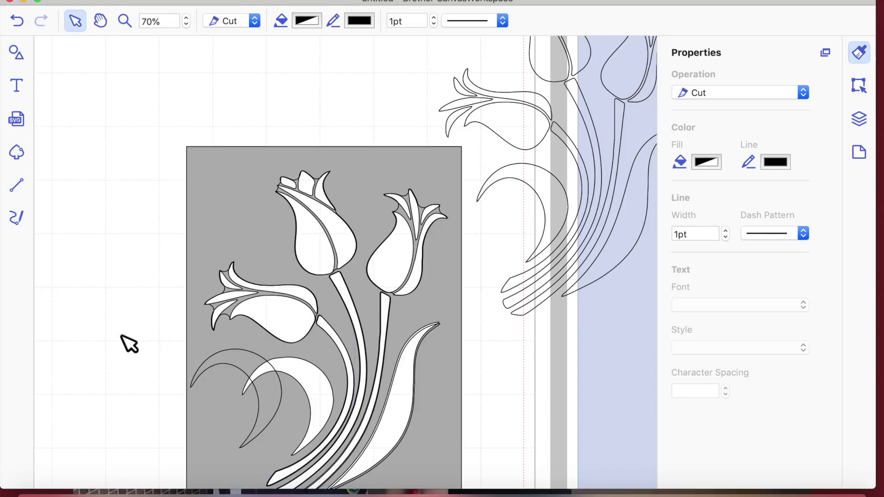
# - Fit the offset left leaf outline onto its cutout in the detailed frame and fine-tune the offset right leaf outline on its cutout
pyautogui.click(256, 366)
pyautogui.moveTo(291, 378)
pyautogui.mouseDown()
pyautogui.moveTo(319, 384)
pyautogui.moveTo(299, 371)
pyautogui.moveTo(308, 374)
pyautogui.mouseUp()
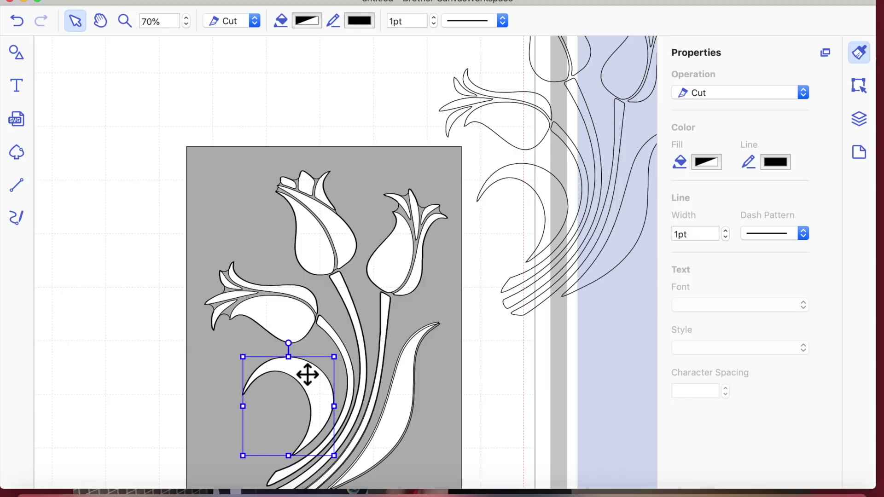
pyautogui.doubleClick(305, 372)
pyautogui.click(125, 318)
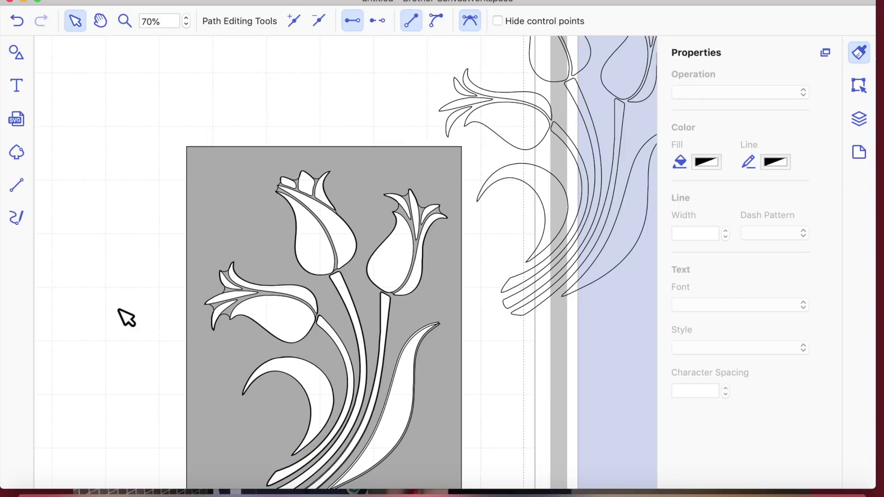
pyautogui.click(404, 391)
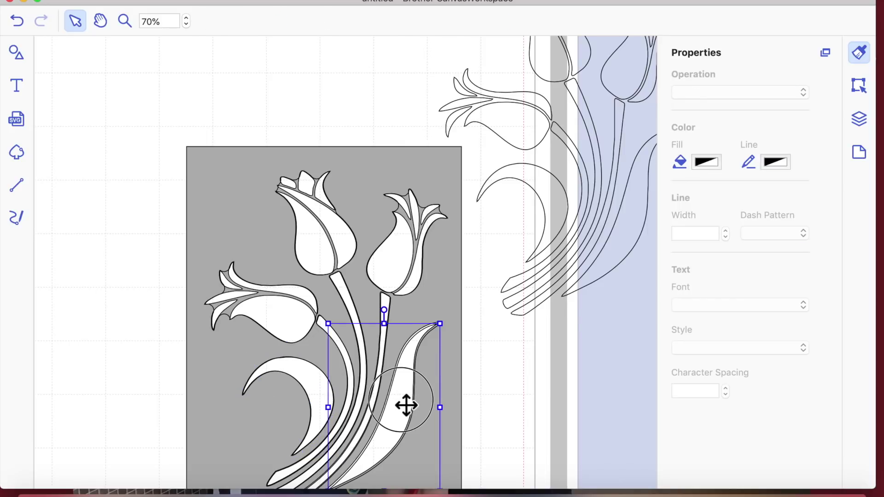
pyautogui.moveTo(406, 399); pyautogui.dragTo(405, 404)
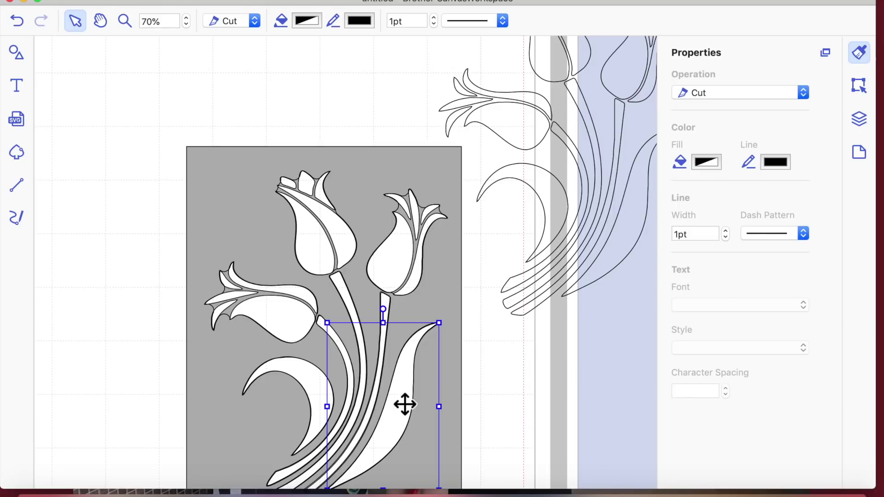
pyautogui.click(516, 379)
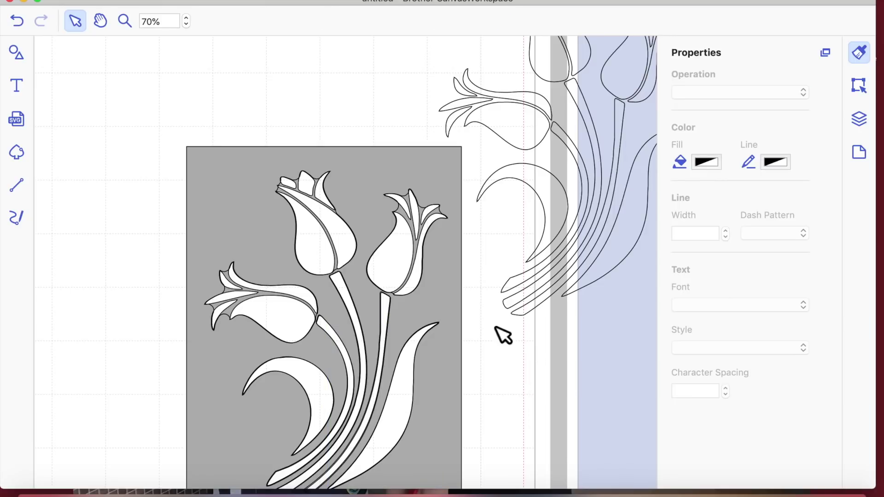
# - Move the detailed frame up and away from the aligned offset tulip outlines
pyautogui.moveTo(391, 280); pyautogui.dragTo(213, 167)
pyautogui.hscroll(-5, 256, 331)
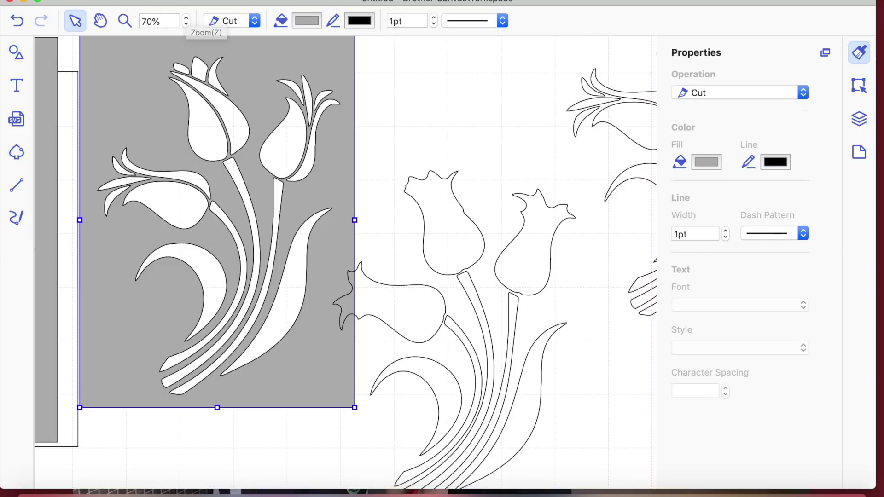
pyautogui.click(283, 0)
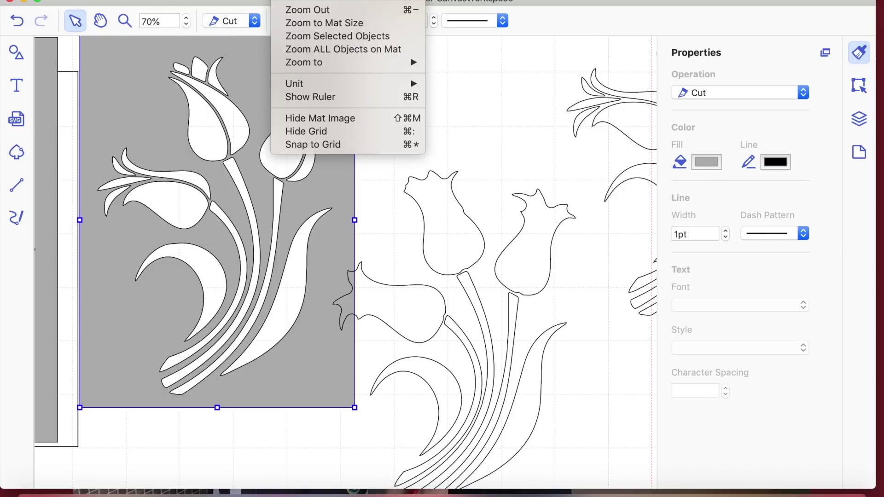
pyautogui.click(310, 51)
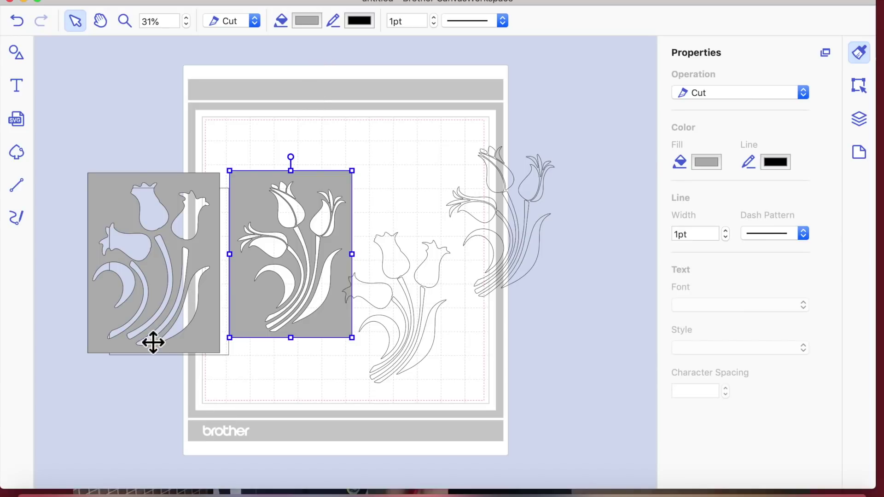
# - Clear the mat by moving the simplified frame to its left and the detailed frame and detailed line drawing to its right
pyautogui.moveTo(188, 296); pyautogui.dragTo(94, 348)
pyautogui.moveTo(304, 192); pyautogui.dragTo(576, 213)
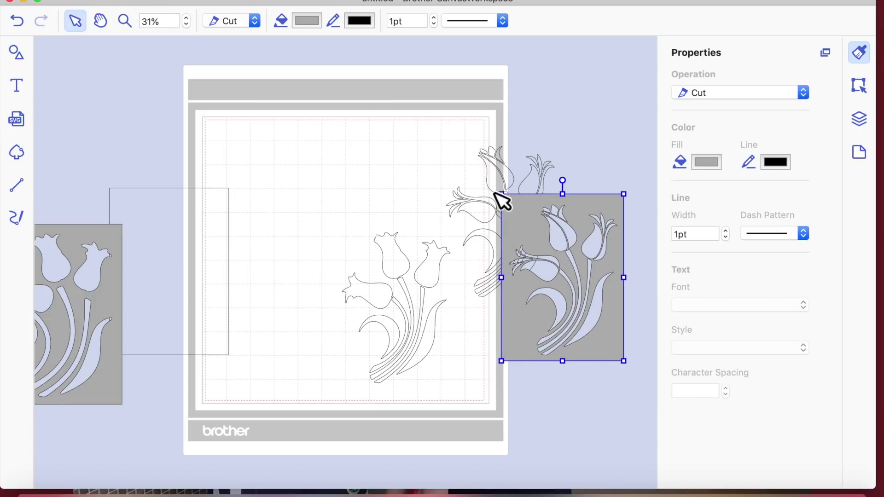
pyautogui.moveTo(499, 180)
pyautogui.mouseDown()
pyautogui.moveTo(537, 172)
pyautogui.moveTo(562, 102)
pyautogui.mouseUp()
pyautogui.moveTo(606, 332); pyautogui.dragTo(622, 363)
pyautogui.moveTo(112, 290); pyautogui.dragTo(184, 133)
# - Place the empty 5 by 7 inch rectangle around the offset tulip outlines on the mat
pyautogui.moveTo(170, 290); pyautogui.dragTo(397, 329)
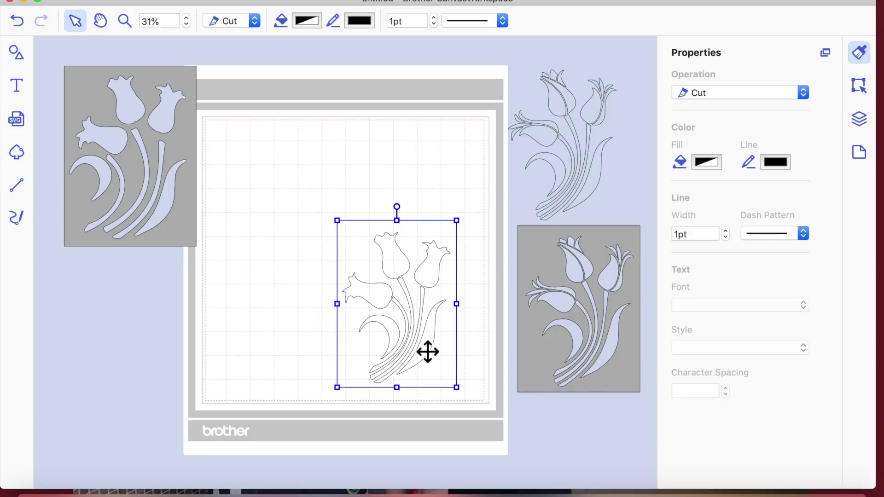
pyautogui.click(428, 131)
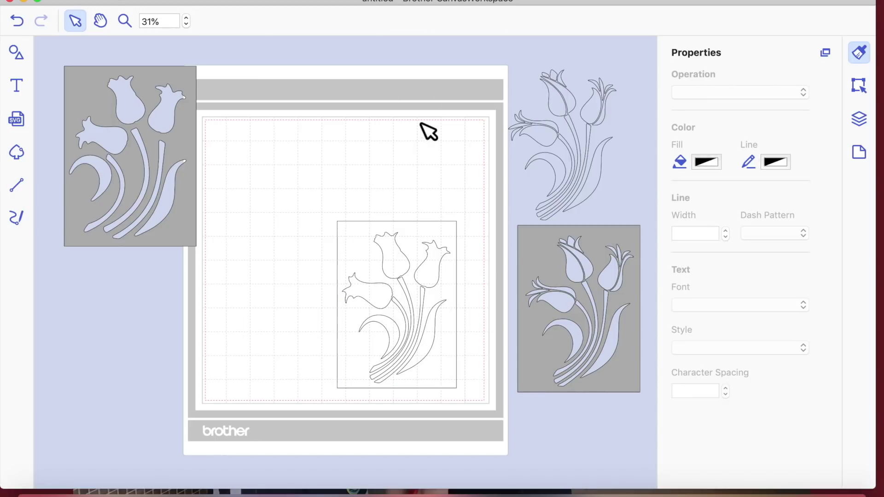
pyautogui.click(397, 267)
pyautogui.click(332, 158)
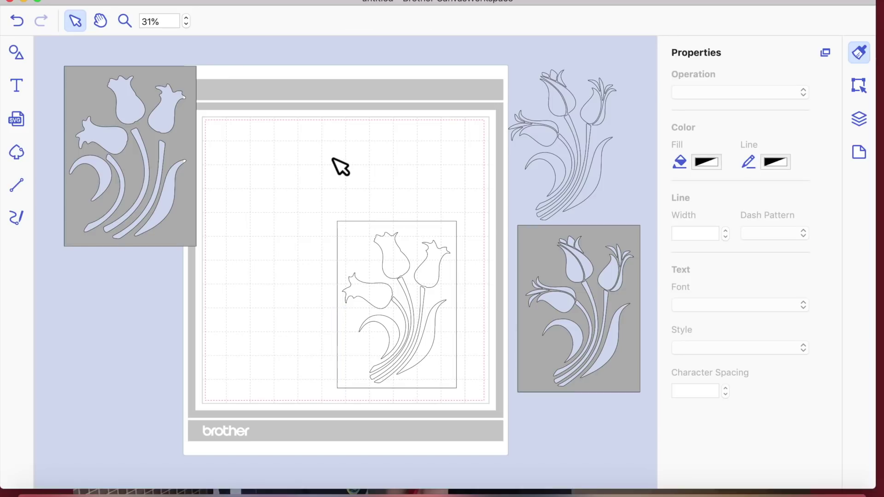
pyautogui.click(363, 246)
pyautogui.rightClick(360, 242)
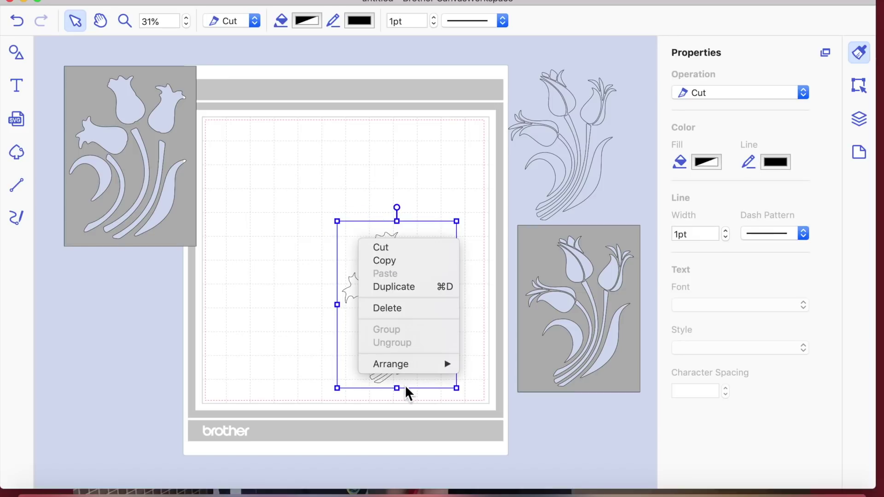
pyautogui.moveTo(404, 367)
pyautogui.click(490, 404)
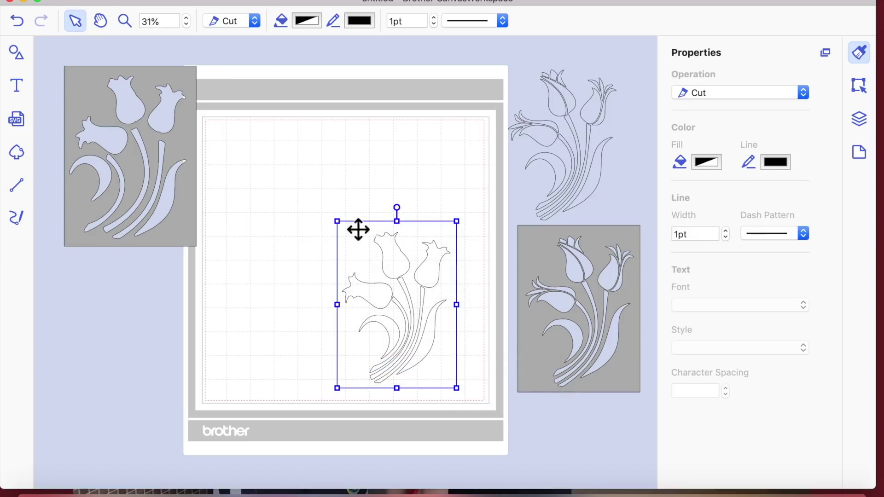
# - Combine the 5 by 7 inch rectangle and all offset tulip outlines into one frame with overlap processing
pyautogui.click(352, 142)
pyautogui.moveTo(312, 194); pyautogui.dragTo(466, 411)
pyautogui.click(857, 90)
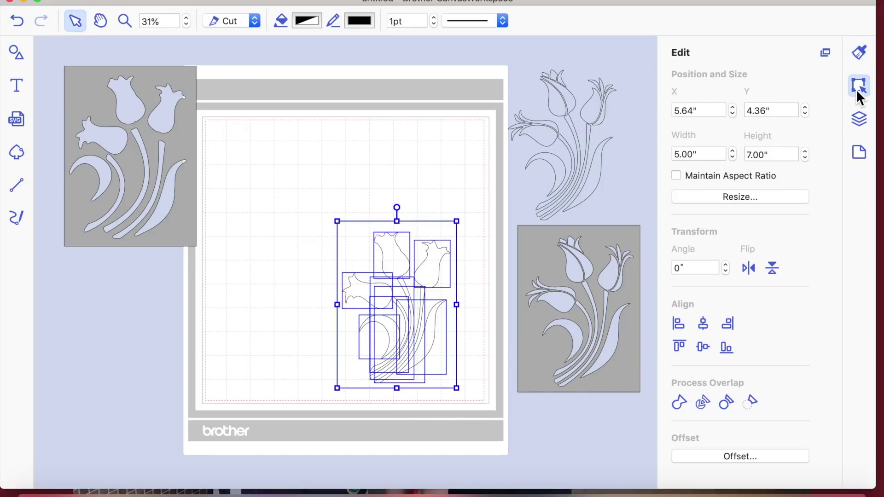
pyautogui.click(749, 407)
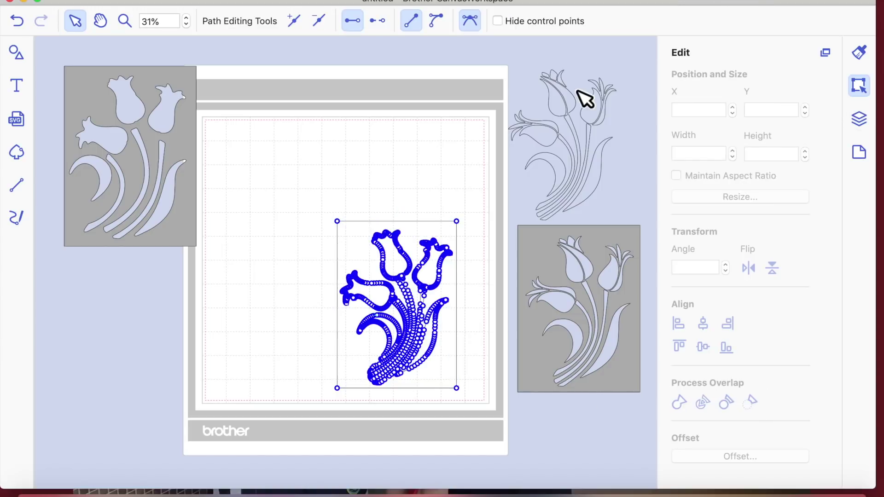
pyautogui.click(378, 166)
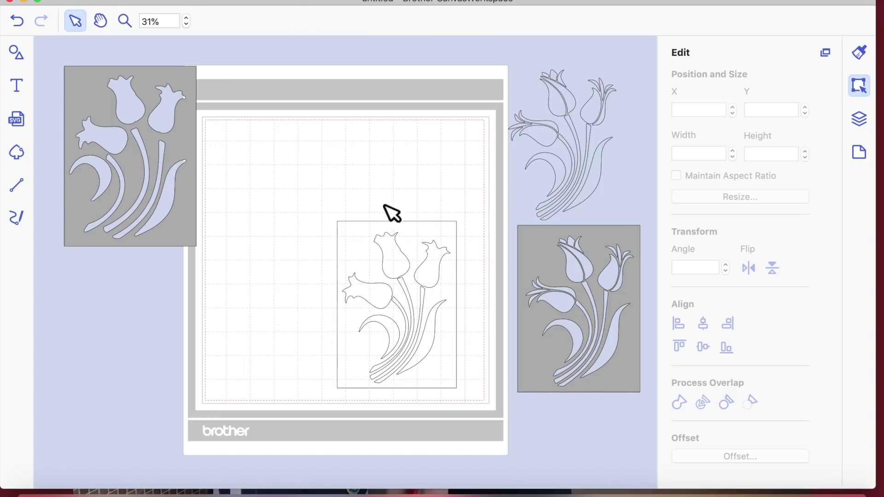
# - Fill the combined tulip frame with the light grey Mercury color and move it towards the upper middle of the mat
pyautogui.click(408, 241)
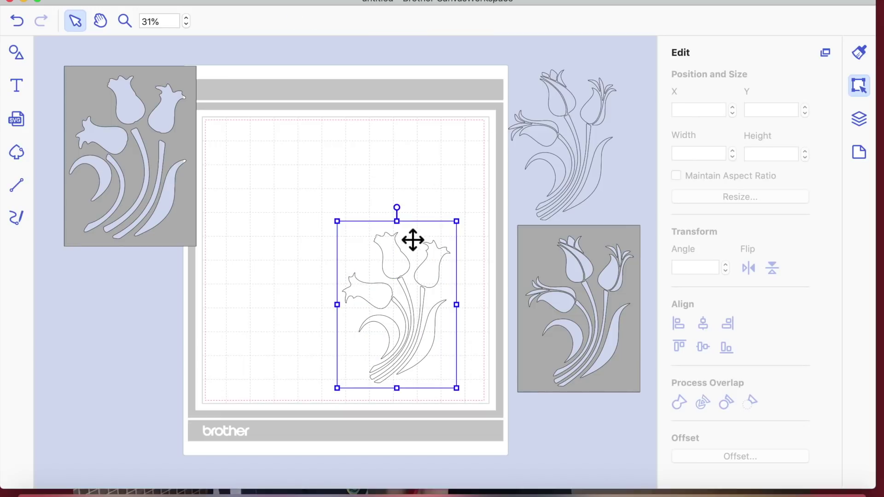
pyautogui.click(864, 54)
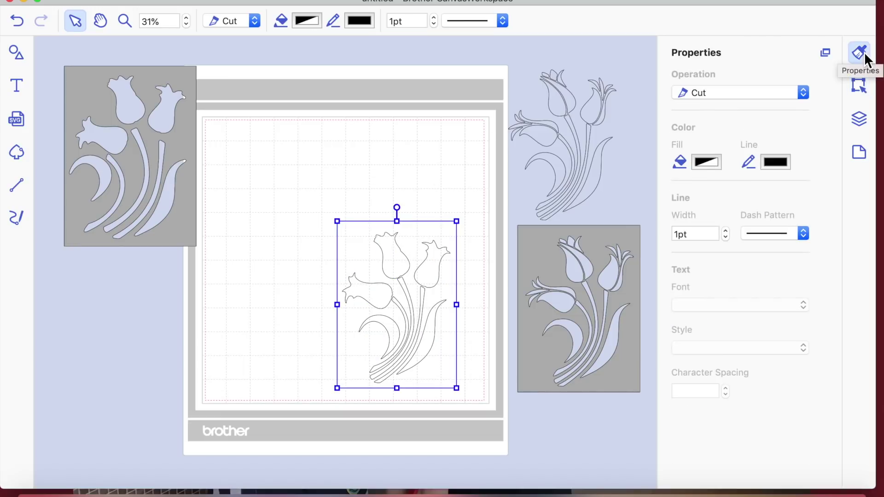
pyautogui.click(705, 162)
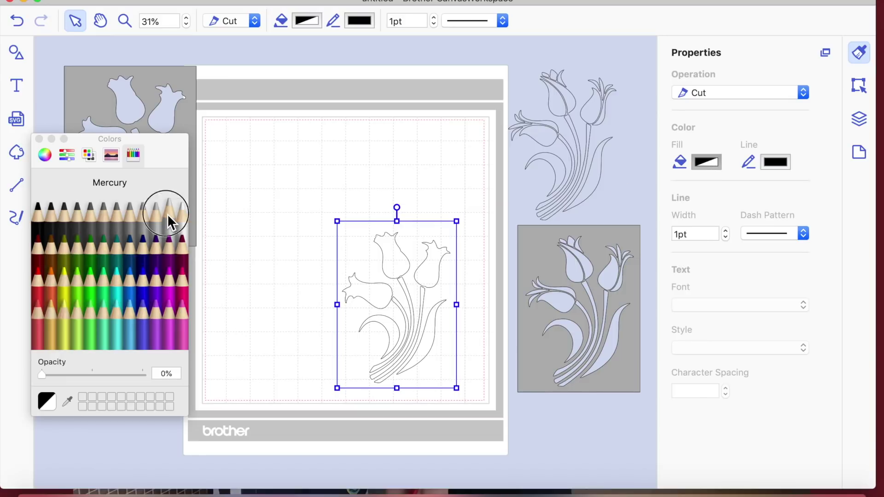
pyautogui.click(167, 214)
pyautogui.click(324, 312)
pyautogui.click(381, 264)
pyautogui.moveTo(382, 264); pyautogui.dragTo(297, 193)
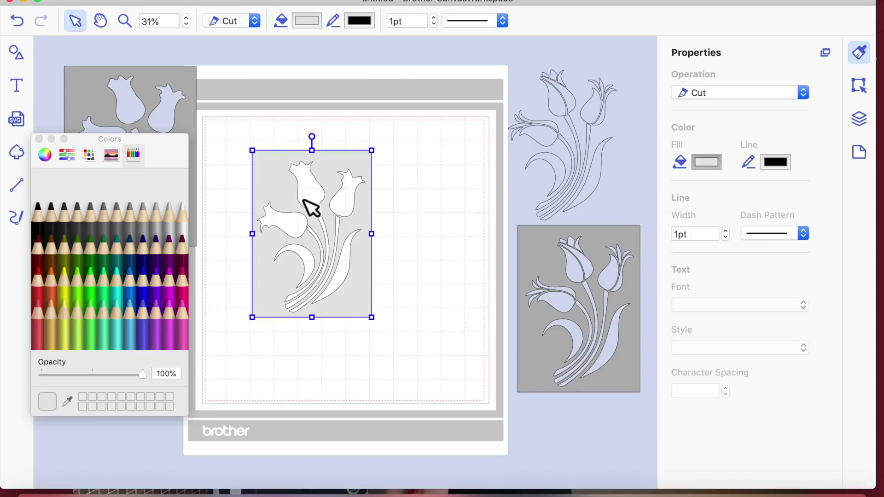
# - Examine the light grey frame's simplified tulip cutouts up close, closing the color picker that covers them
pyautogui.click(186, 18)
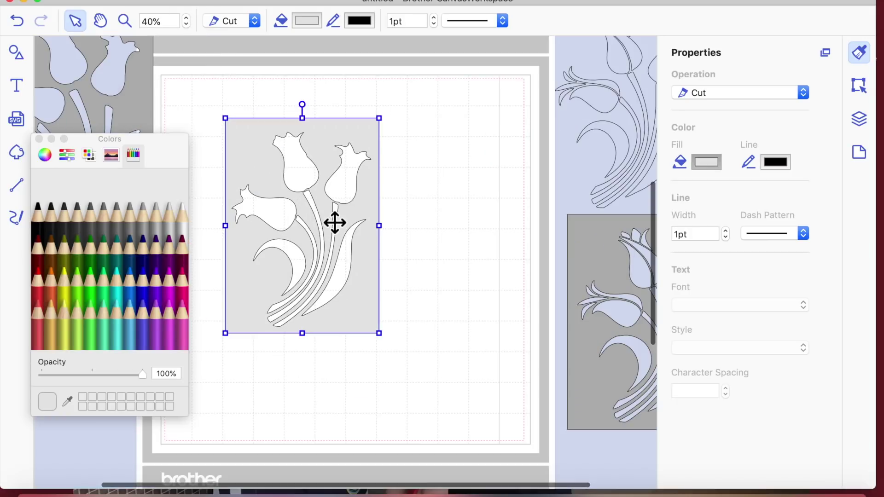
pyautogui.click(186, 18)
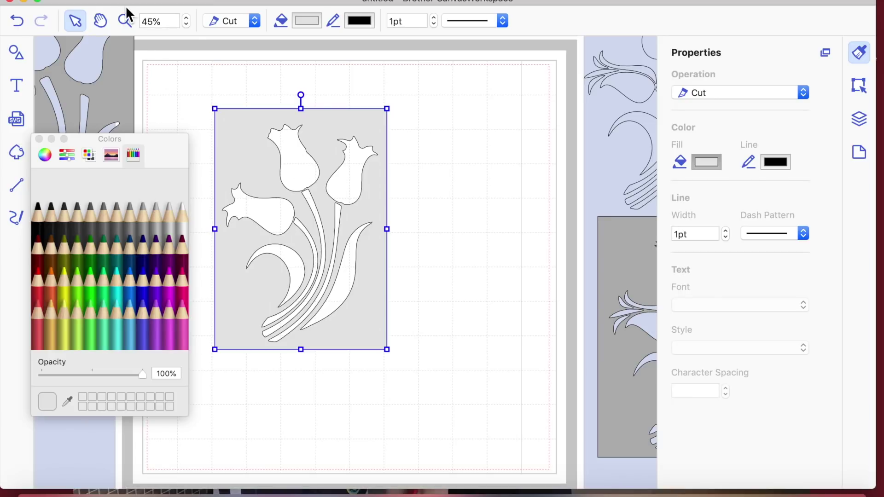
pyautogui.click(186, 18)
pyautogui.click(187, 18)
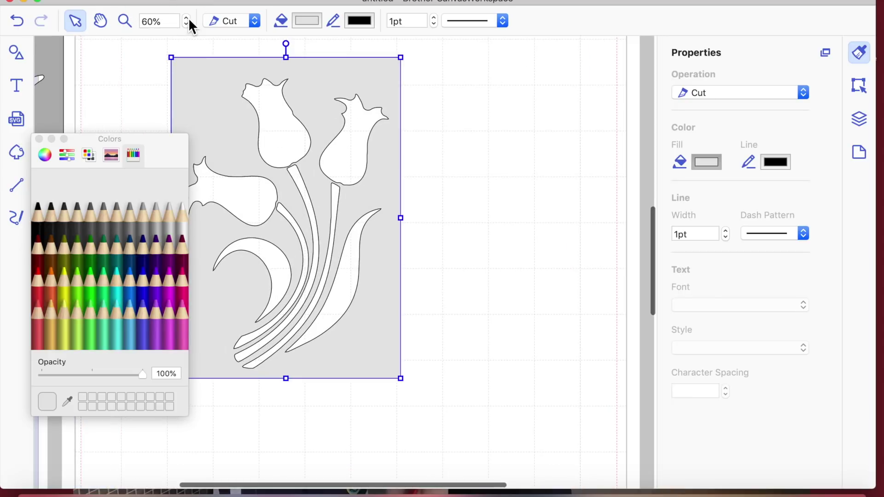
pyautogui.click(186, 18)
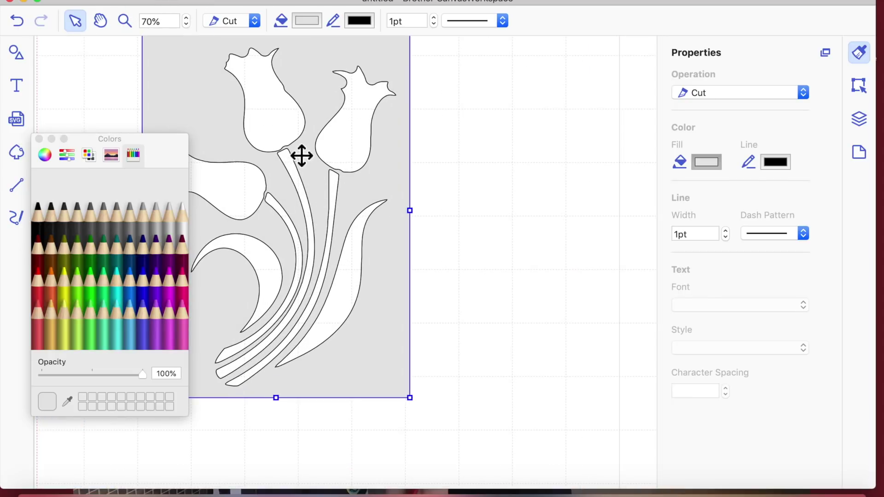
pyautogui.click(39, 139)
pyautogui.hscroll(-2, 461, 217)
pyautogui.scroll(2, 461, 219)
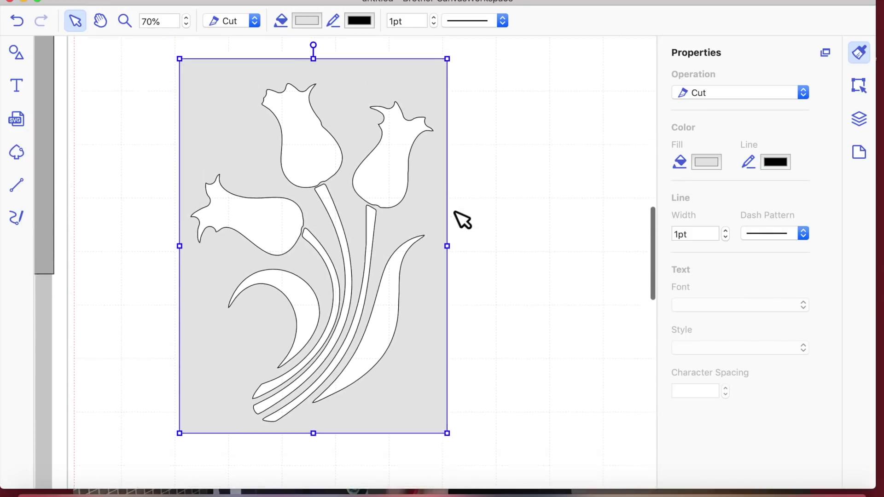
pyautogui.scroll(3, 462, 220)
# - Stack the light grey frame, the detailed frame and the larger simplified frame over each other on the mat
pyautogui.click(285, 0)
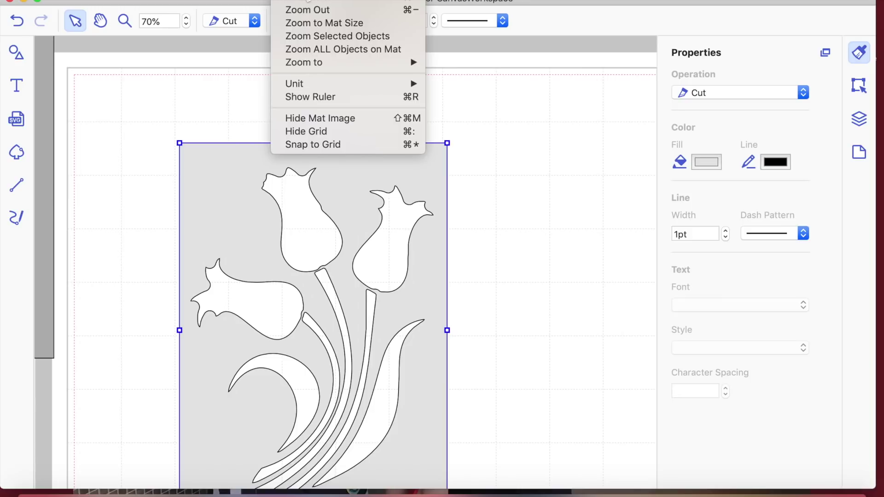
pyautogui.click(330, 54)
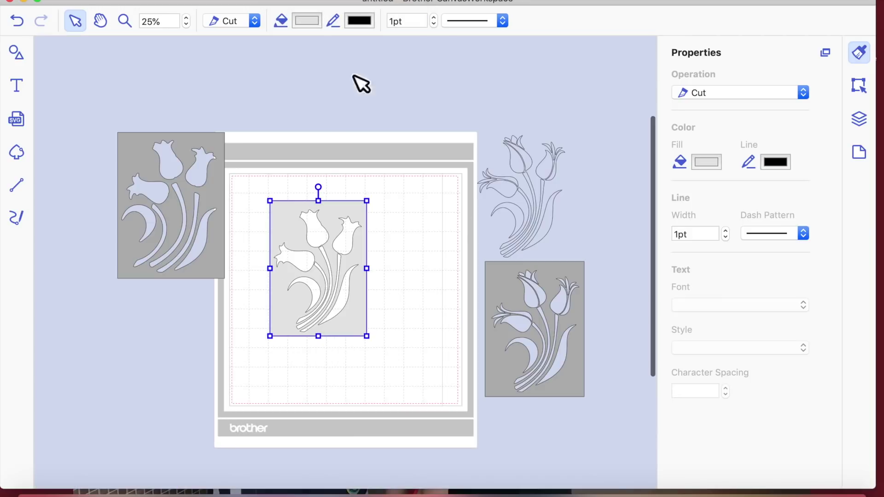
pyautogui.moveTo(360, 251)
pyautogui.mouseDown()
pyautogui.moveTo(388, 286)
pyautogui.moveTo(365, 266)
pyautogui.mouseUp()
pyautogui.moveTo(529, 357); pyautogui.dragTo(336, 308)
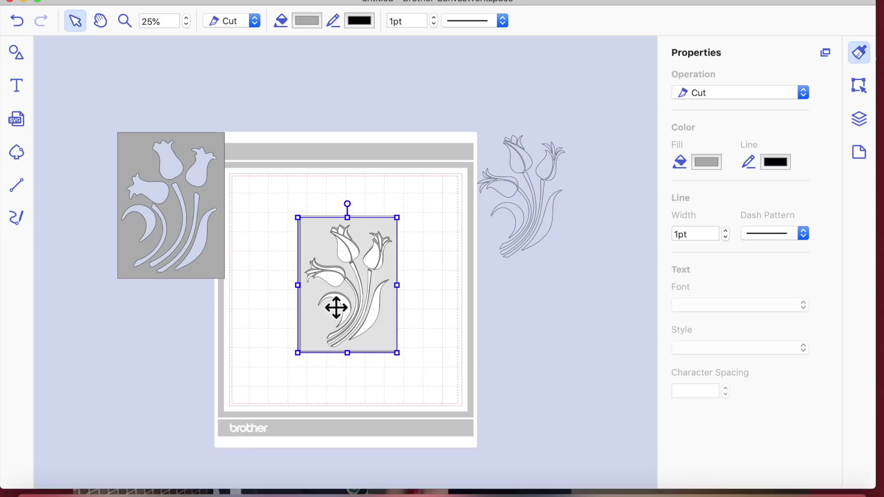
pyautogui.moveTo(210, 197); pyautogui.dragTo(389, 271)
pyautogui.click(458, 292)
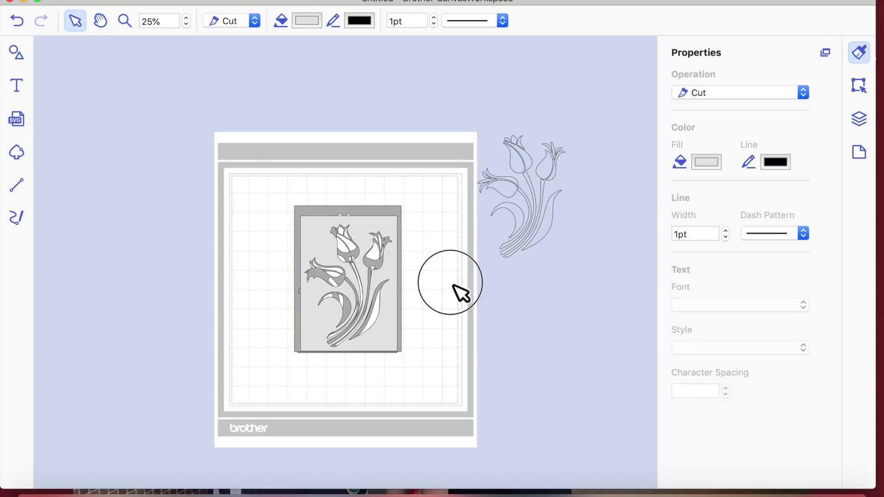
# - Spread the stacked frames apart, add the detailed line drawing to them, and move all the artwork together to the right of the mat
pyautogui.moveTo(397, 277); pyautogui.dragTo(322, 272)
pyautogui.moveTo(397, 273); pyautogui.dragTo(440, 251)
pyautogui.moveTo(292, 229); pyautogui.dragTo(299, 203)
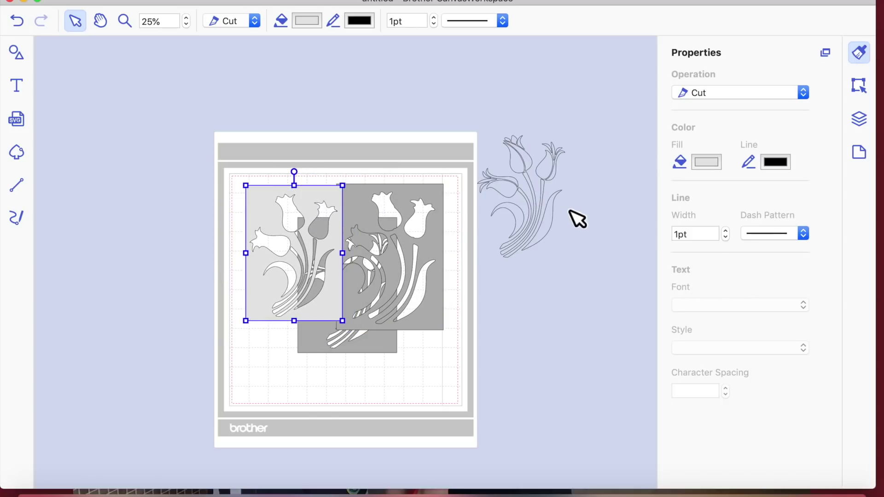
pyautogui.moveTo(548, 218)
pyautogui.mouseDown()
pyautogui.moveTo(537, 211)
pyautogui.moveTo(374, 298)
pyautogui.moveTo(373, 336)
pyautogui.moveTo(402, 292)
pyautogui.mouseUp()
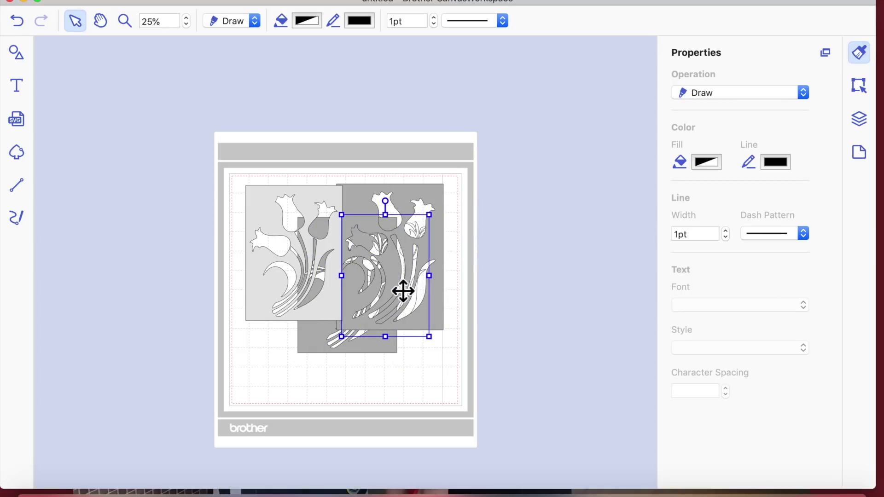
pyautogui.moveTo(223, 136); pyautogui.dragTo(467, 347)
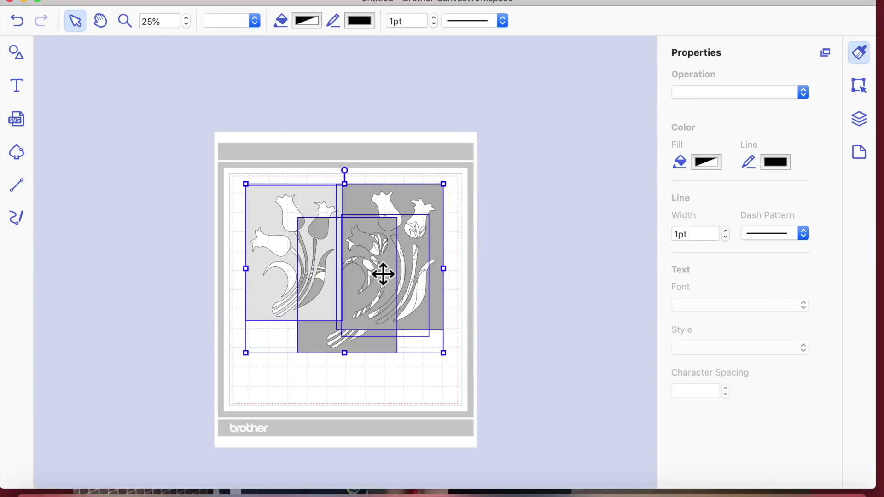
pyautogui.moveTo(357, 235); pyautogui.dragTo(618, 249)
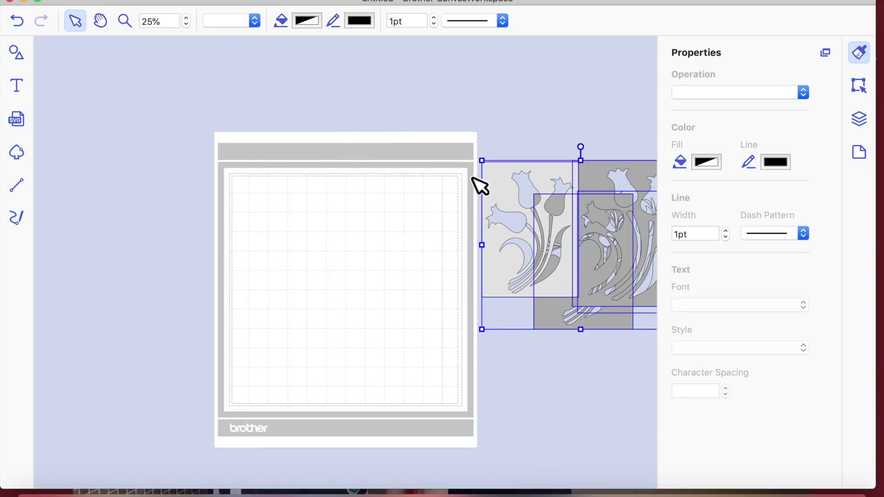
# - Add the text "Happiness looks good on you" in the hamster font to the upper part of the mat
pyautogui.click(18, 88)
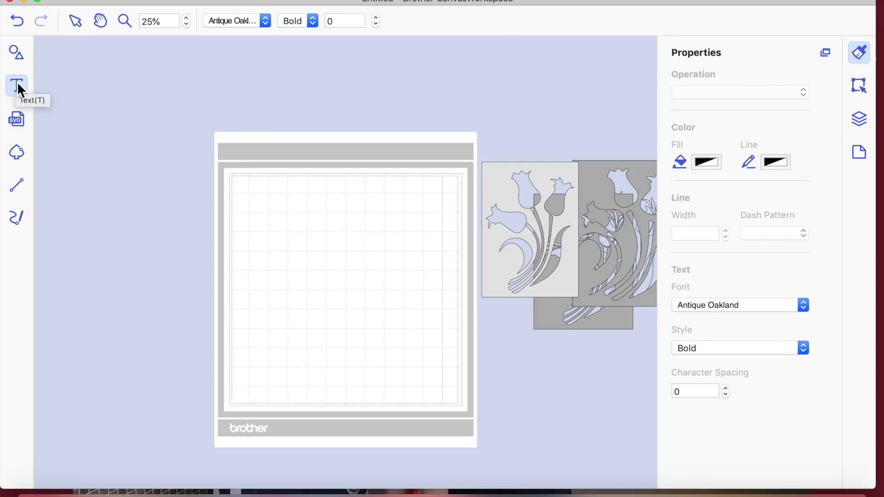
pyautogui.click(268, 24)
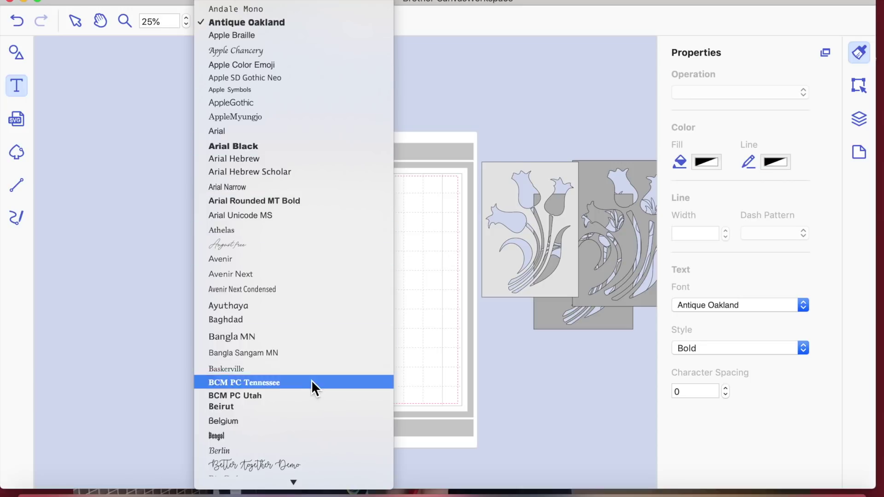
pyautogui.scroll(-10, 305, 371)
pyautogui.scroll(-10, 306, 371)
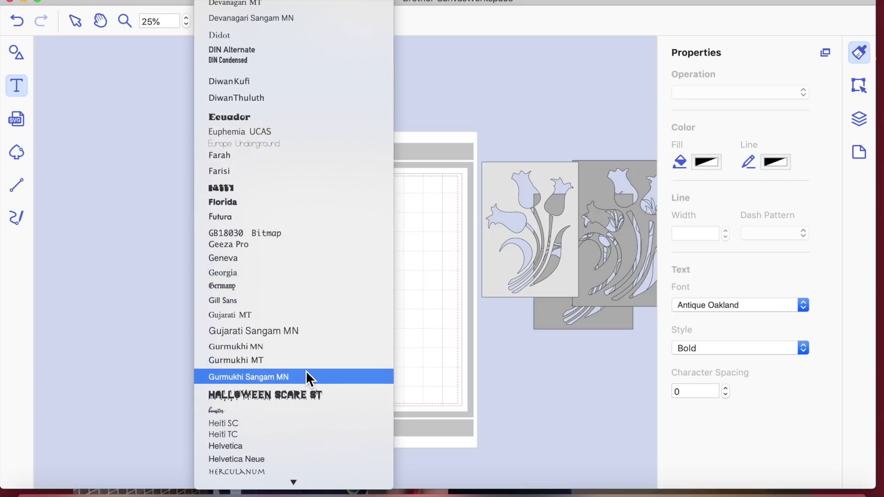
pyautogui.click(278, 399)
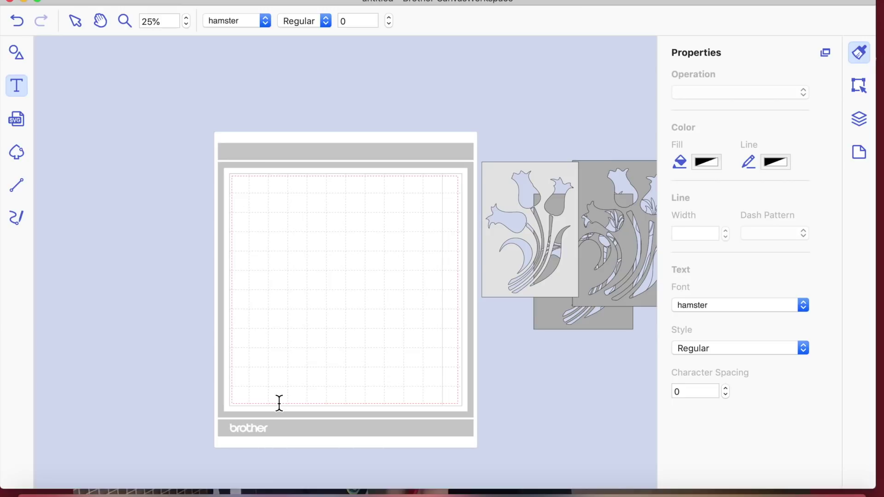
pyautogui.click(305, 229)
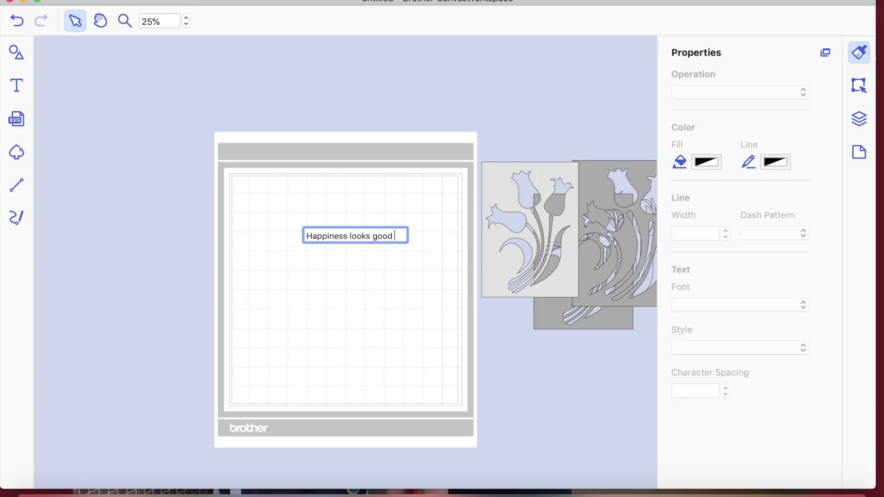
pyautogui.write('you')
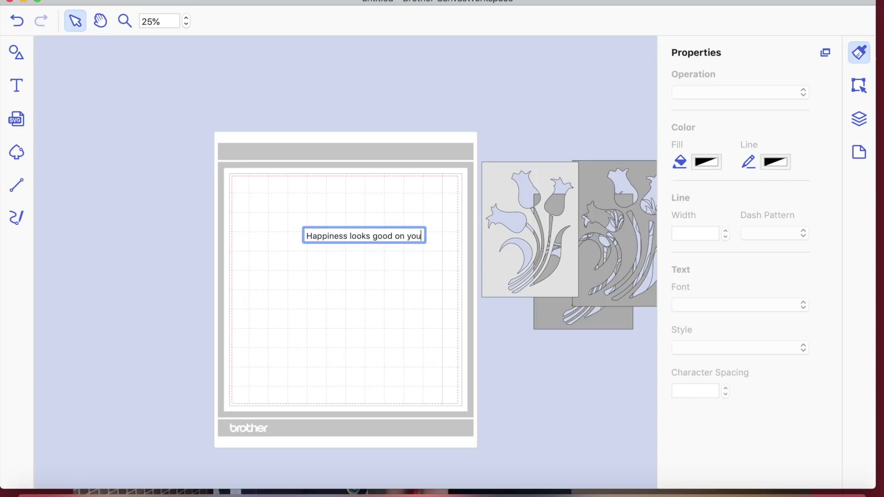
pyautogui.click(326, 321)
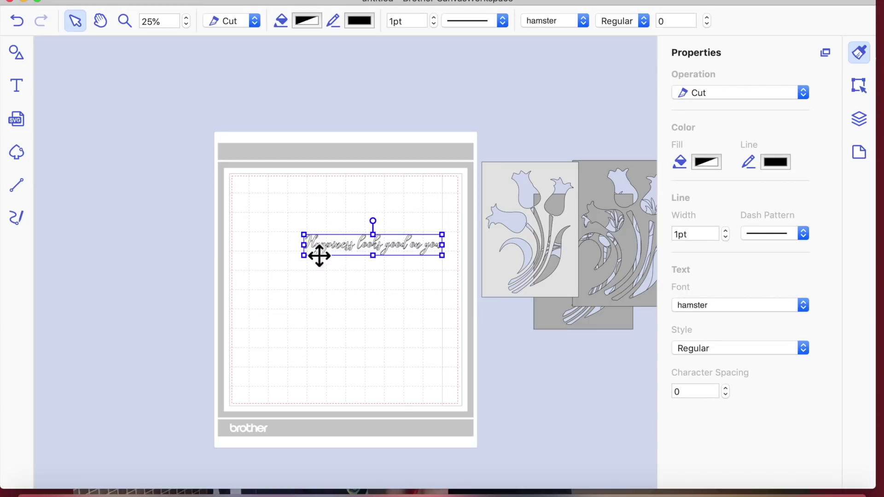
# - Move the text slightly towards the mat's upper left and enlarge it to about 9.53 inches wide and 1.44 inches high
pyautogui.click(186, 18)
pyautogui.doubleClick(332, 251)
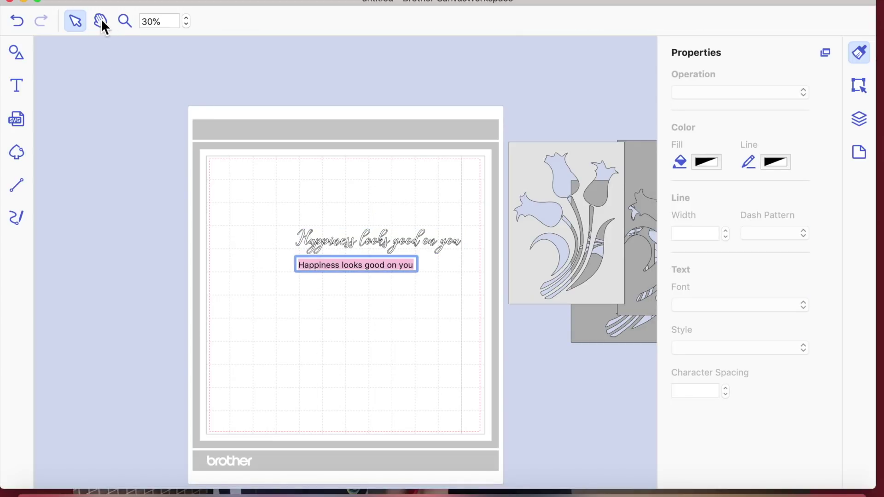
pyautogui.click(125, 21)
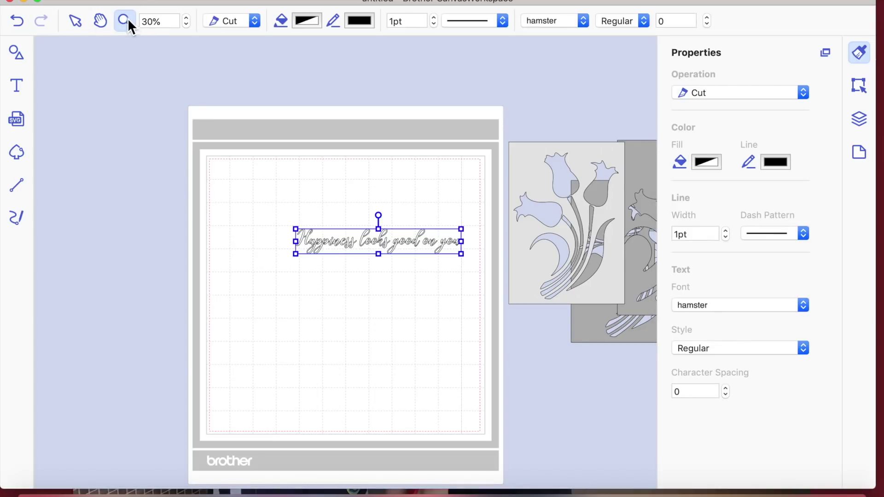
pyautogui.click(331, 245)
pyautogui.scroll(-3, 454, 342)
pyautogui.hscroll(2, 454, 342)
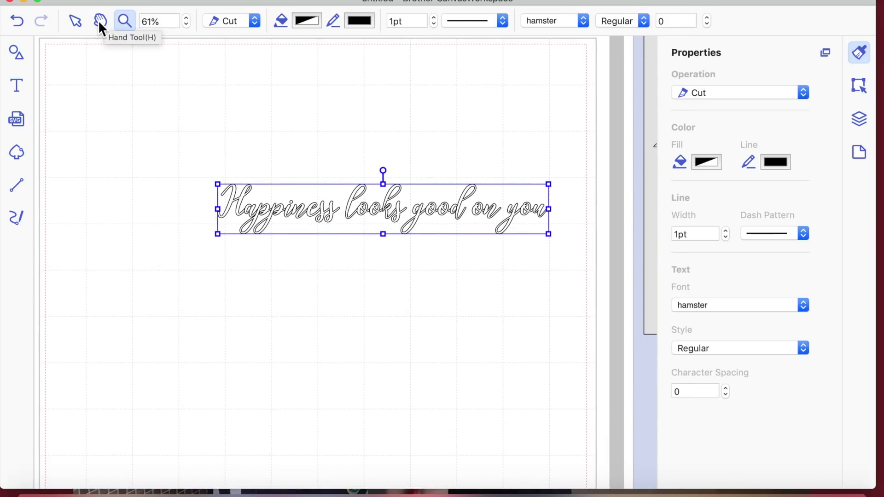
pyautogui.click(75, 23)
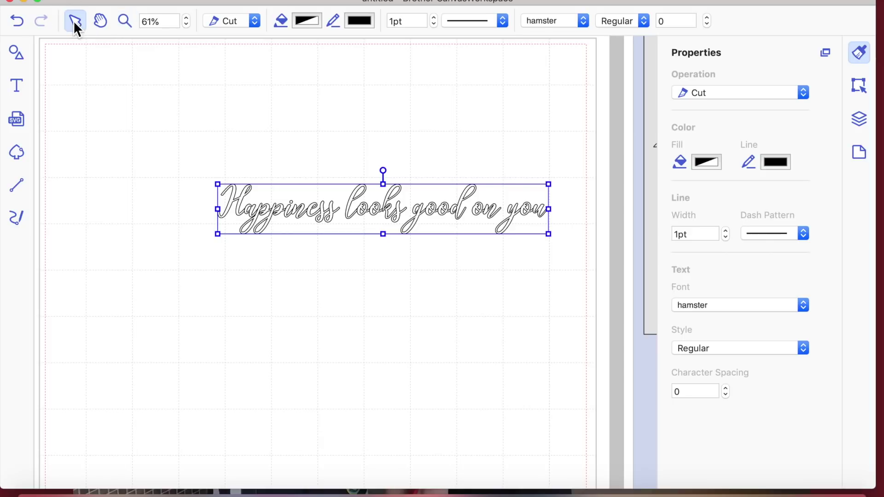
pyautogui.click(126, 256)
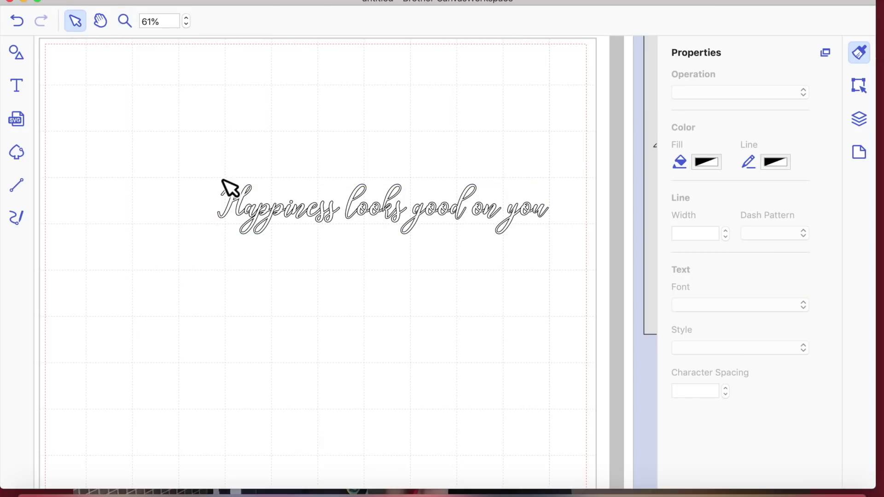
pyautogui.moveTo(234, 203); pyautogui.dragTo(215, 197)
pyautogui.moveTo(302, 265); pyautogui.dragTo(303, 266)
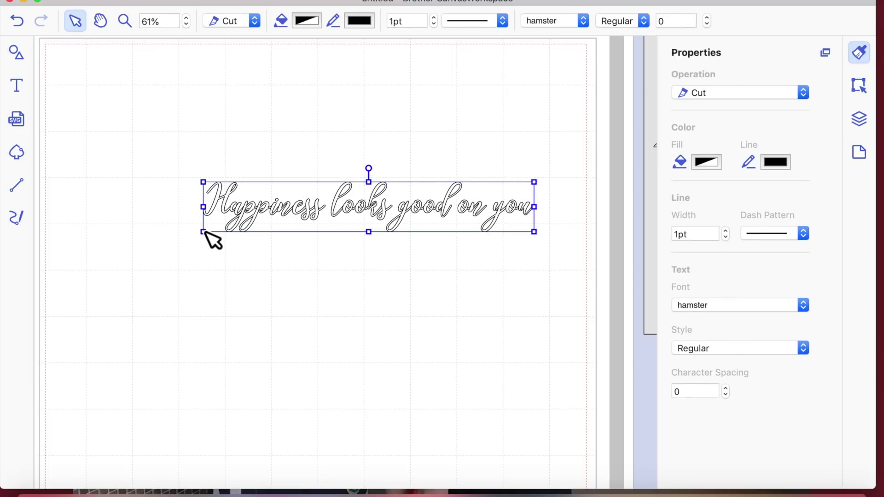
pyautogui.moveTo(210, 237); pyautogui.dragTo(95, 302)
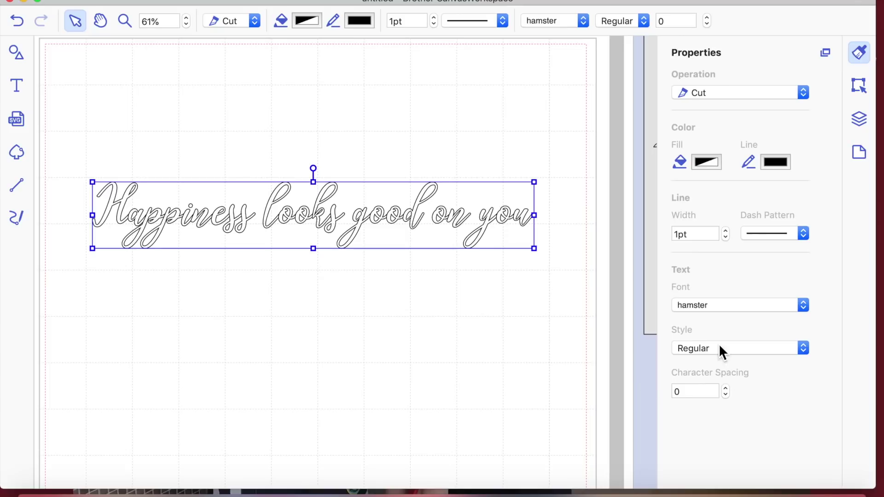
# - Weld the overlapping letters of the text into a single shape
pyautogui.click(859, 86)
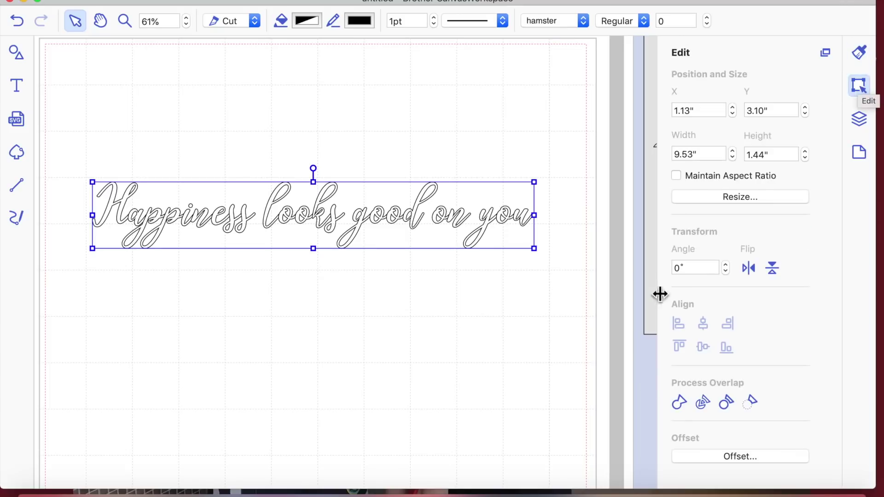
pyautogui.click(679, 403)
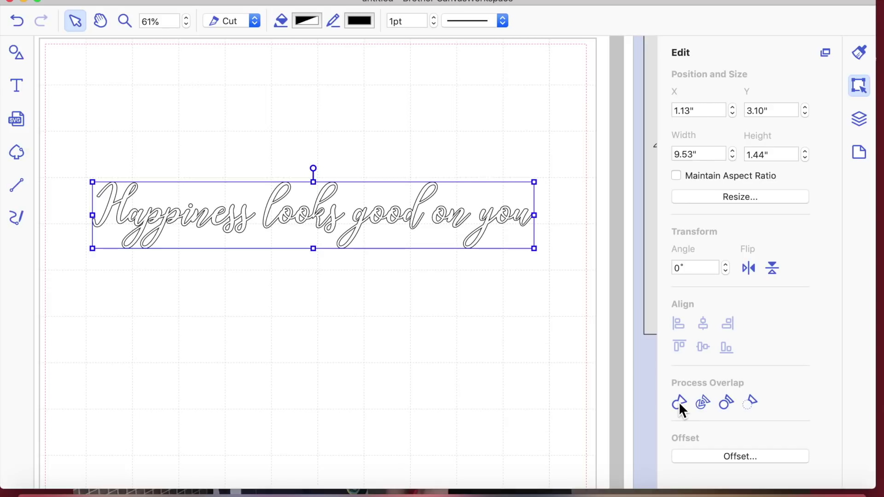
pyautogui.click(404, 405)
# - Fill the welded text with the Blueberry color and close the color picker
pyautogui.click(460, 223)
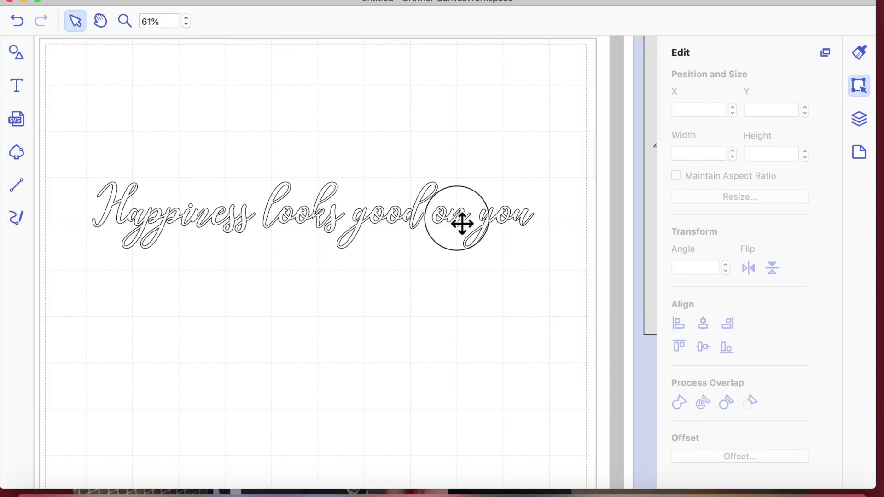
pyautogui.click(860, 55)
pyautogui.click(706, 159)
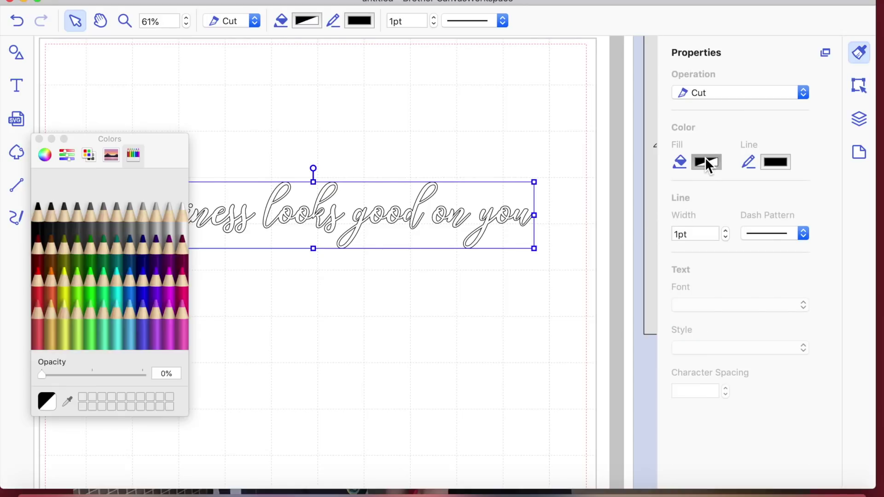
pyautogui.click(145, 285)
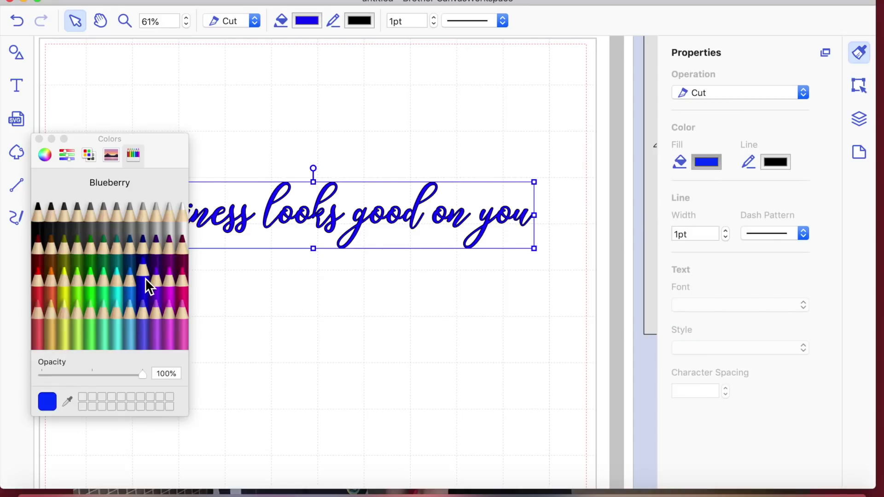
pyautogui.click(376, 314)
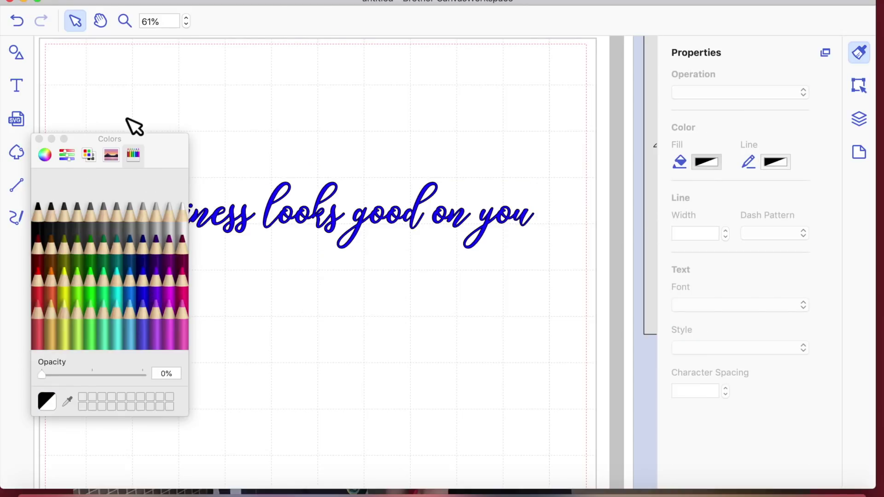
pyautogui.click(39, 139)
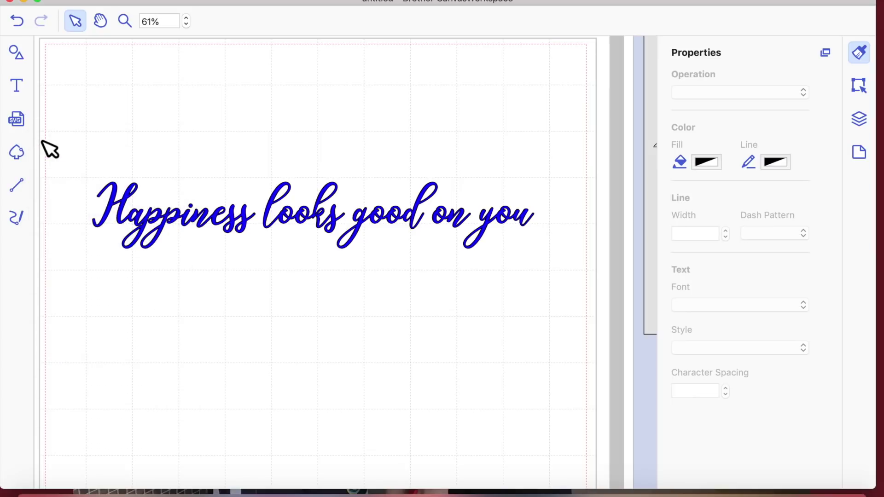
# - Duplicate the blue text and place the two lines one above the other on the mat
pyautogui.click(237, 223)
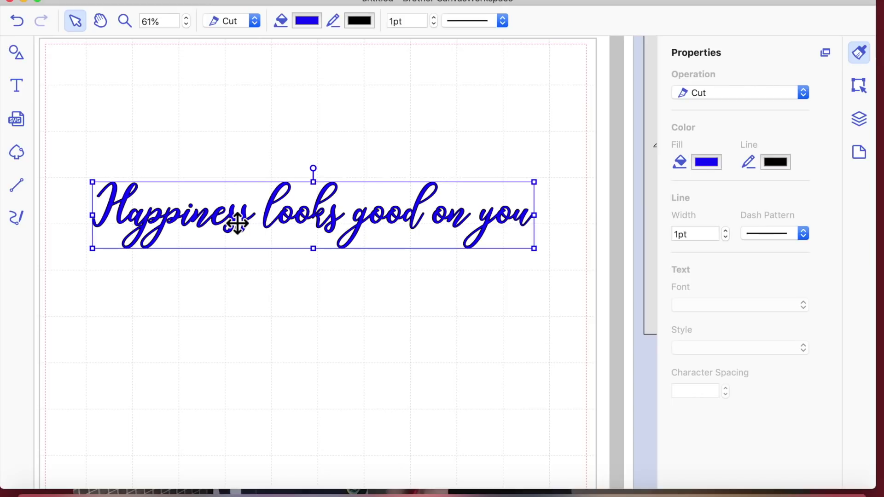
pyautogui.press('super+v')
pyautogui.moveTo(237, 223); pyautogui.dragTo(267, 148)
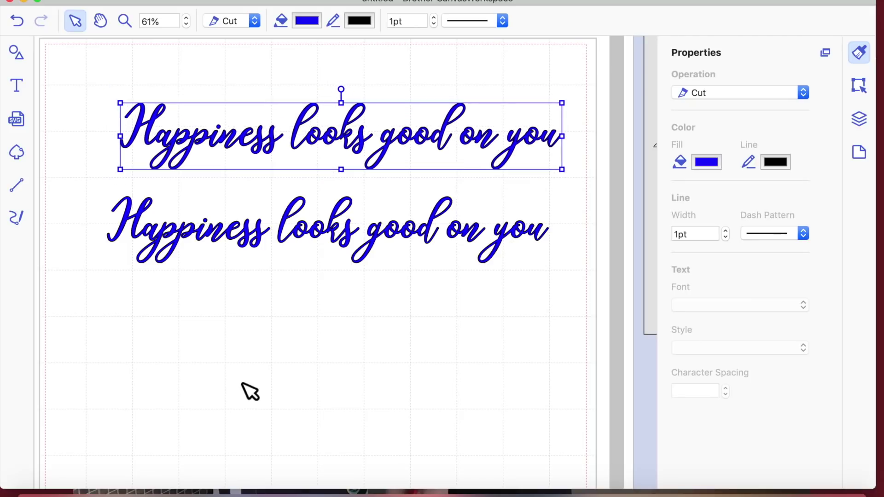
pyautogui.click(241, 380)
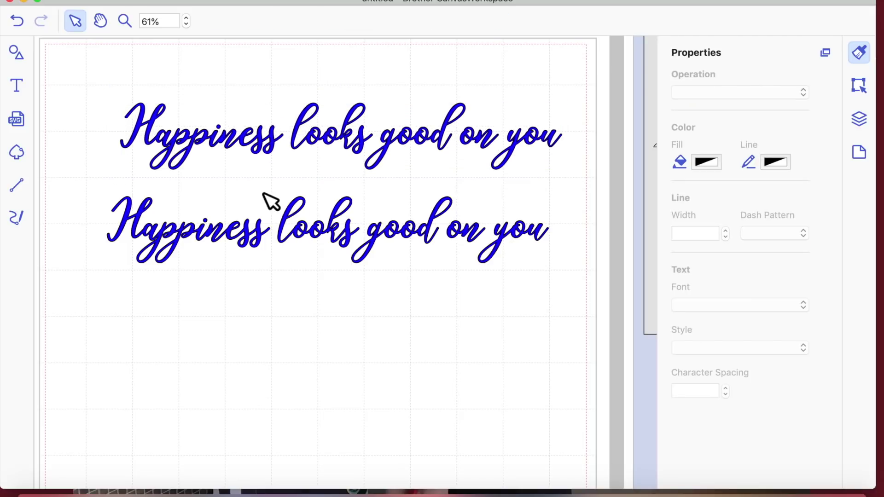
# - Set the upper text line's operation to Draw and compare it with the lower line's operation
pyautogui.click(247, 143)
pyautogui.click(236, 21)
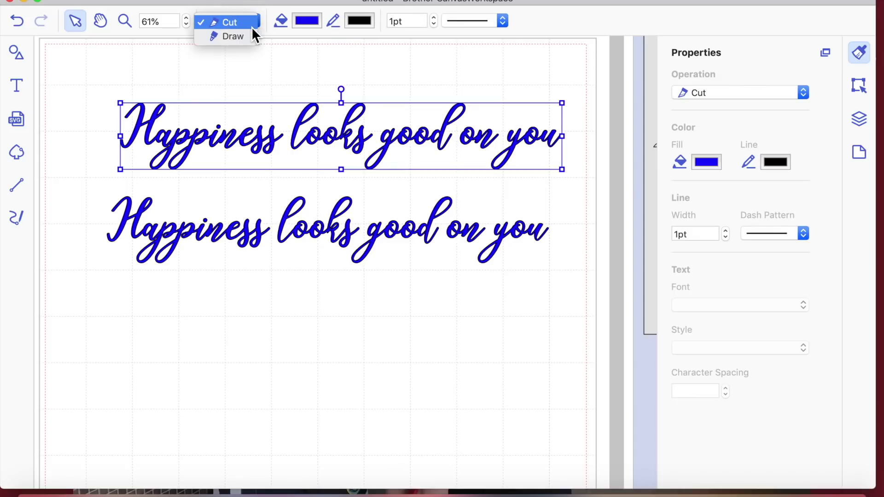
pyautogui.click(245, 40)
pyautogui.click(243, 371)
pyautogui.click(251, 237)
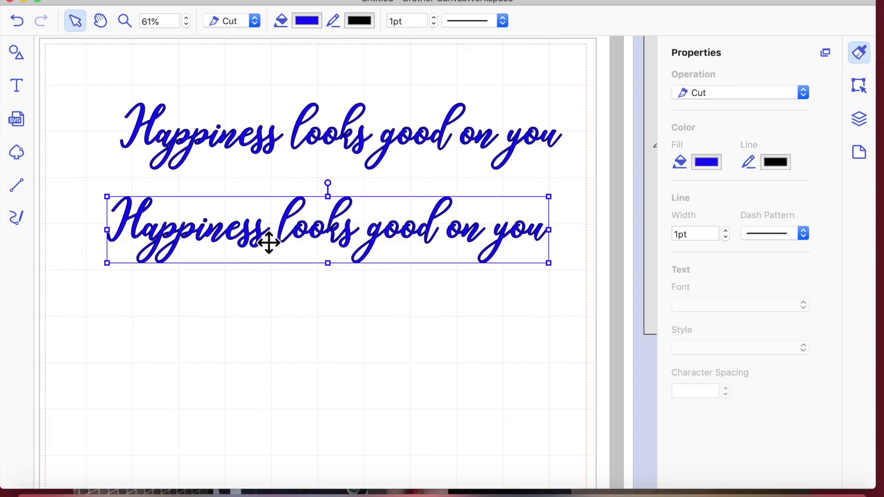
# - Move the upper text line slightly to the right above the lower one
pyautogui.scroll(-3, 268, 356)
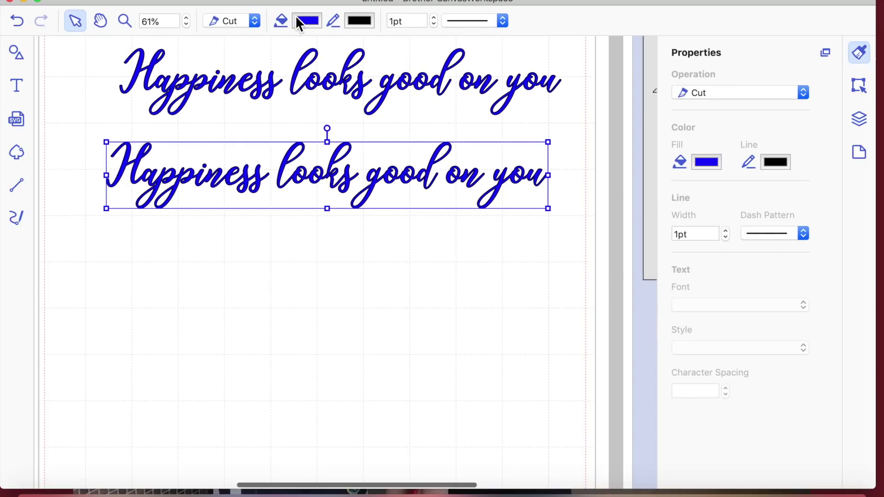
pyautogui.click(295, 0)
pyautogui.click(307, 51)
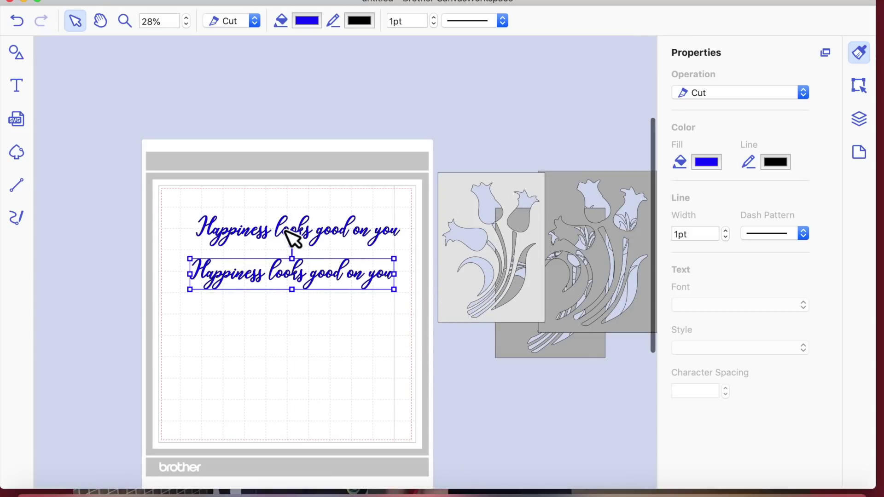
pyautogui.click(296, 240)
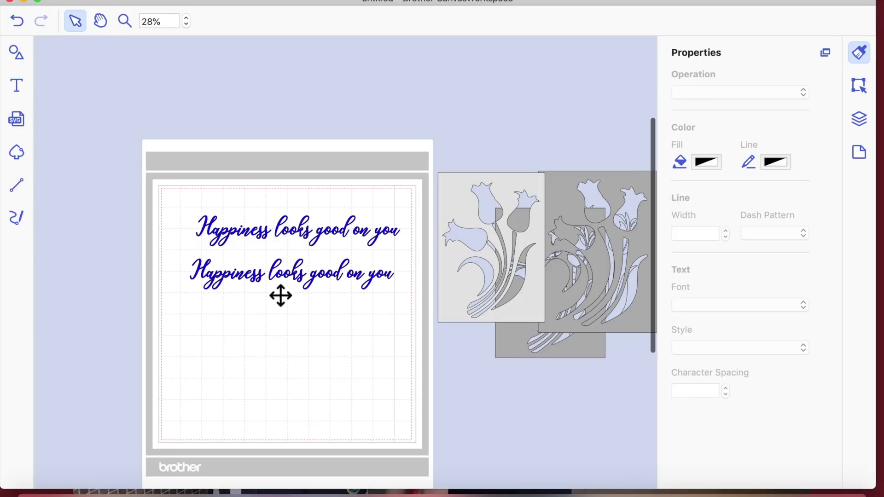
pyautogui.click(266, 232)
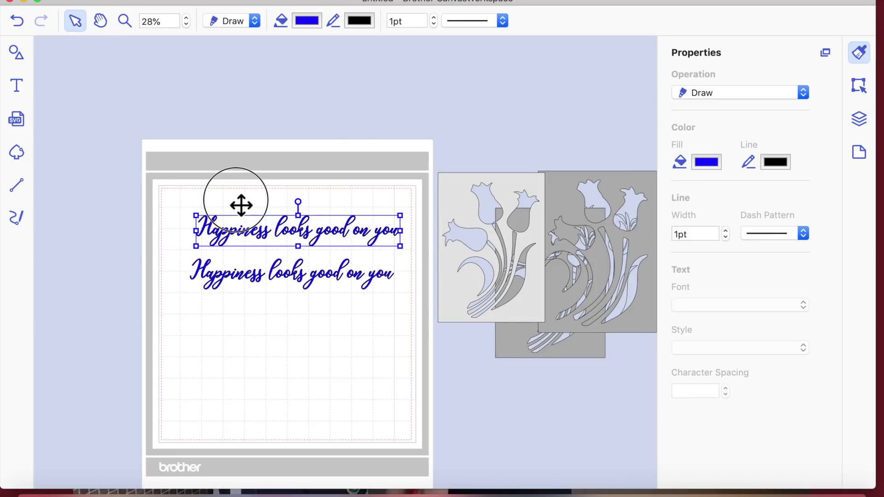
pyautogui.moveTo(239, 203); pyautogui.dragTo(293, 272)
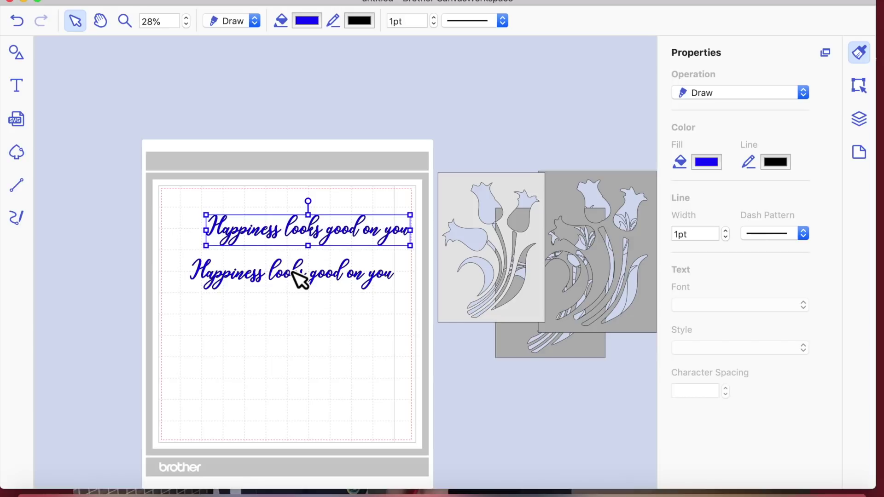
# - Move the larger simplified tulip frame down off the detailed line drawing and select that line drawing
pyautogui.click(613, 239)
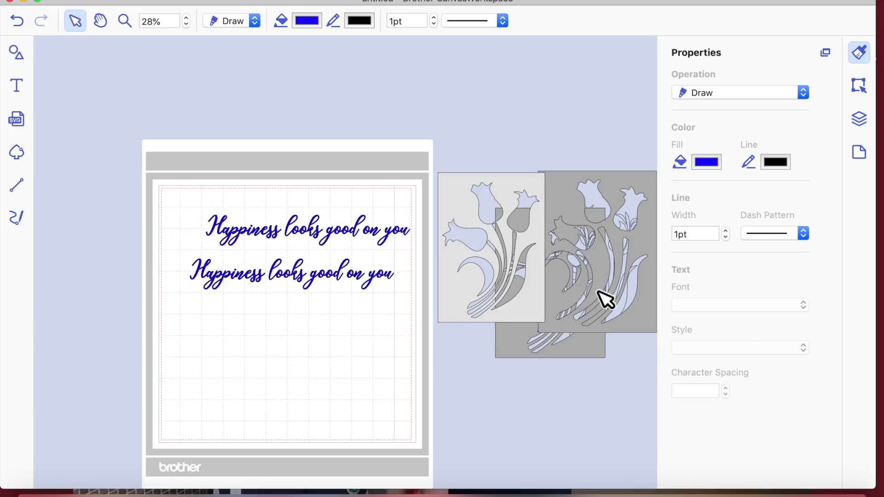
pyautogui.click(628, 284)
pyautogui.moveTo(623, 327); pyautogui.dragTo(602, 415)
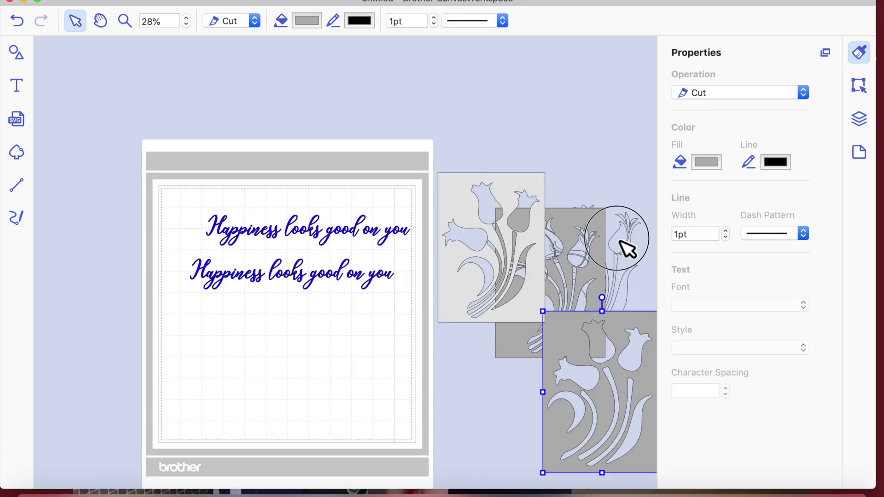
pyautogui.doubleClick(632, 202)
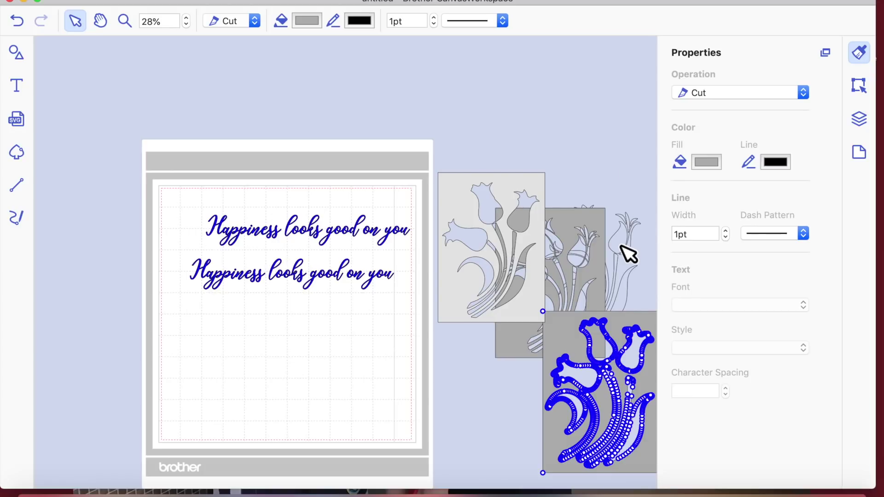
pyautogui.click(618, 127)
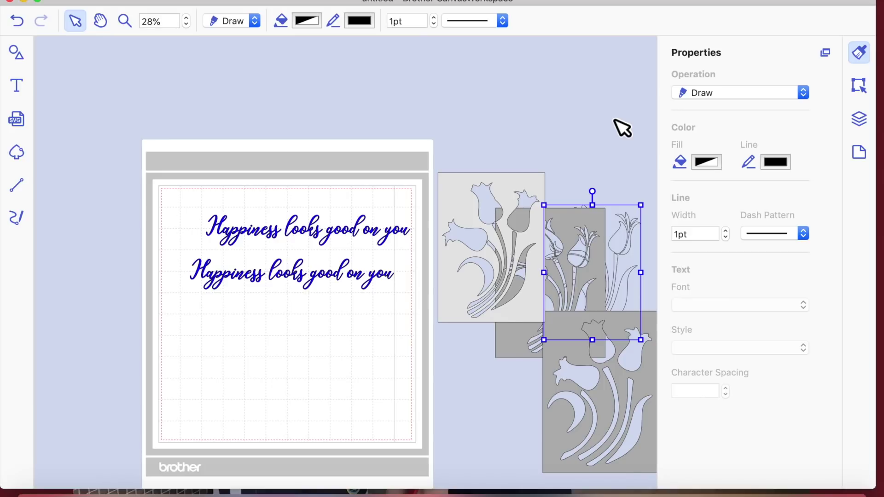
# - Move the light grey tulip frame up off the line drawing and place the line drawing on the mat below the text
pyautogui.moveTo(514, 193); pyautogui.dragTo(522, 98)
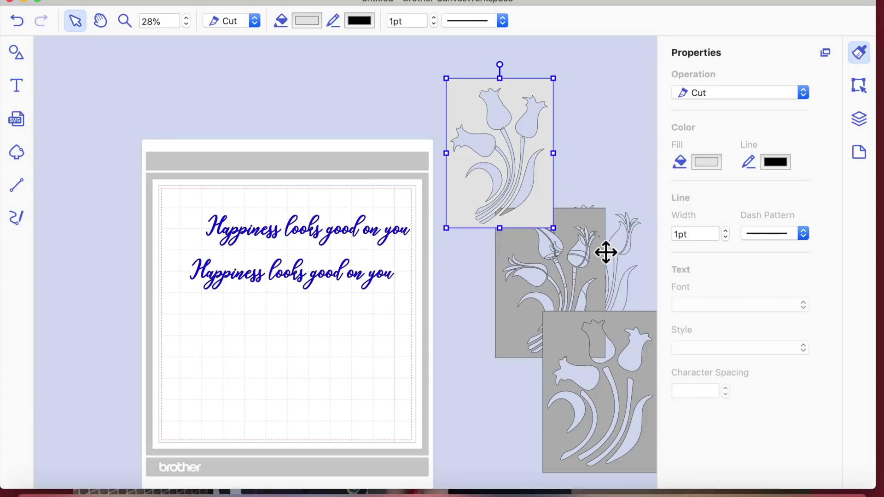
pyautogui.moveTo(628, 247)
pyautogui.mouseDown()
pyautogui.moveTo(326, 349)
pyautogui.moveTo(230, 315)
pyautogui.moveTo(250, 336)
pyautogui.moveTo(292, 351)
pyautogui.mouseUp()
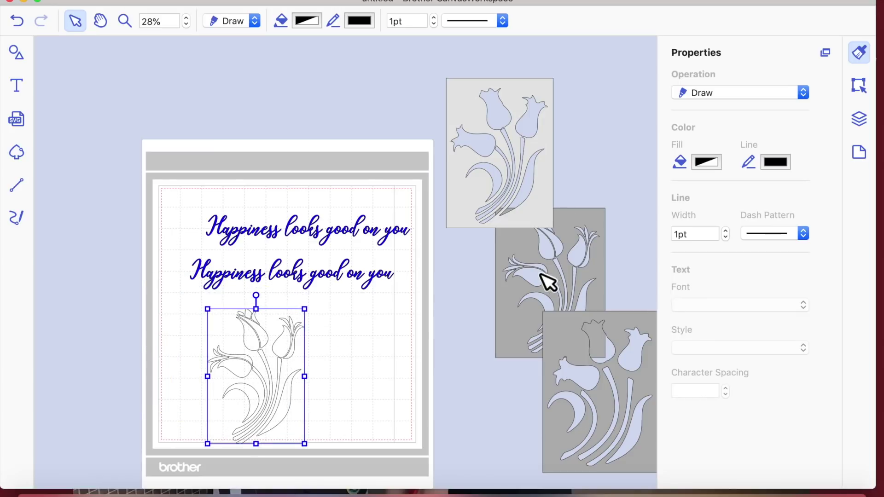
pyautogui.moveTo(292, 382); pyautogui.dragTo(292, 382)
# - Nudge the tulip line drawing upward until it sits inside the mat's dashed border, and deselect it
pyautogui.press('Up')
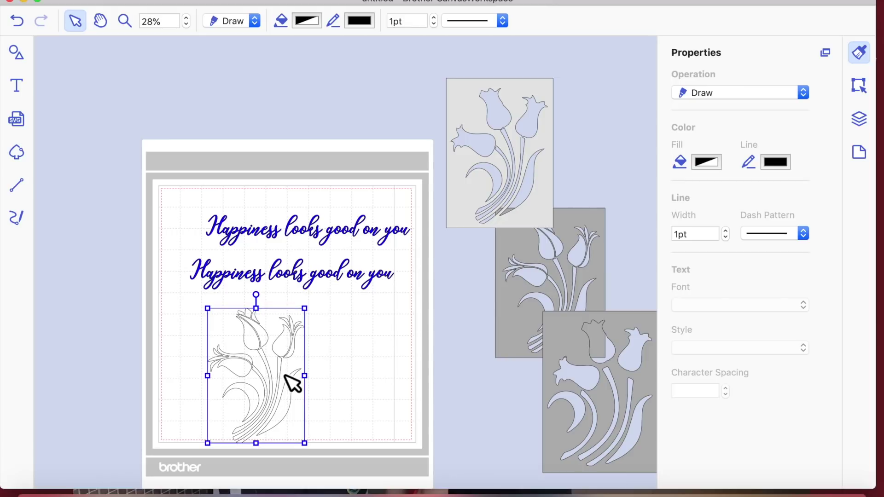
pyautogui.press('Up')
pyautogui.press('Up')
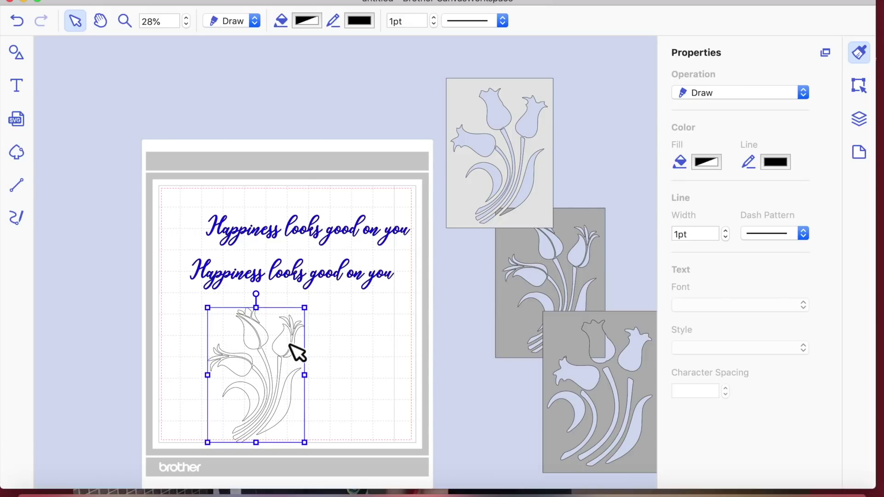
pyautogui.press('Up')
pyautogui.press('Up')
pyautogui.press('Up')
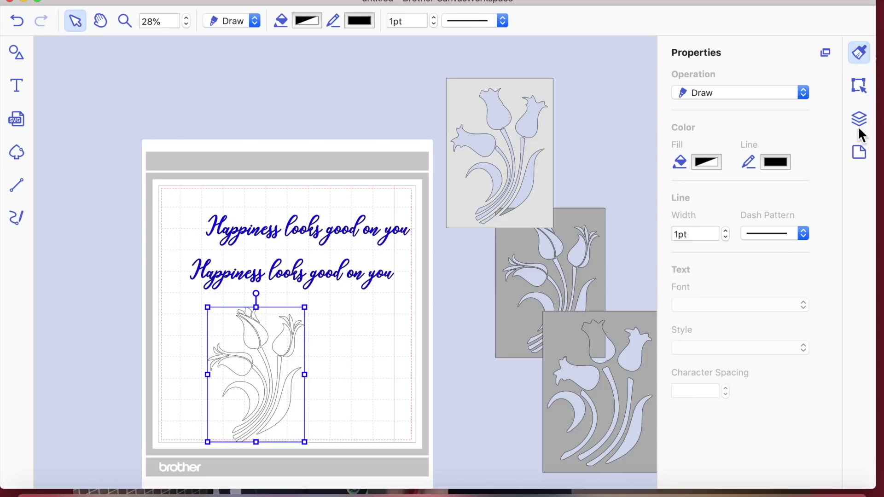
pyautogui.press('Up')
pyautogui.press('Up')
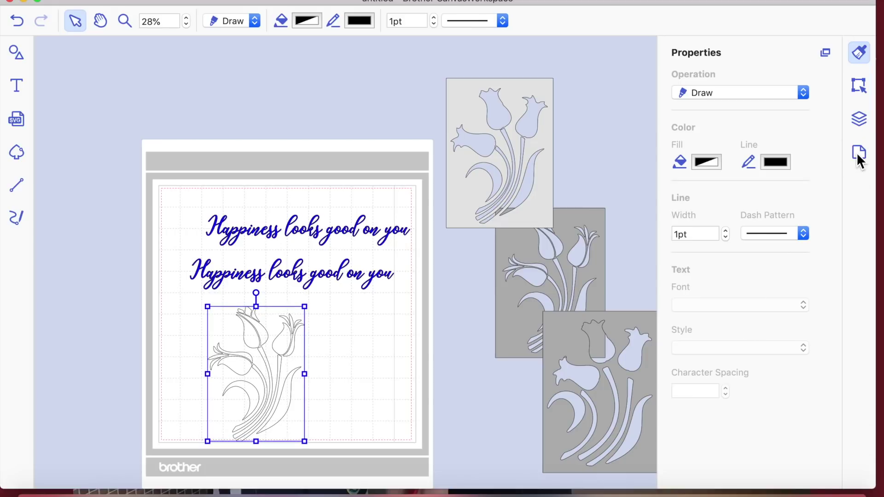
pyautogui.press('Up')
pyautogui.press('Up')
pyautogui.press('Up')
pyautogui.click(859, 156)
pyautogui.press('Up')
pyautogui.press('Up')
pyautogui.press('Up')
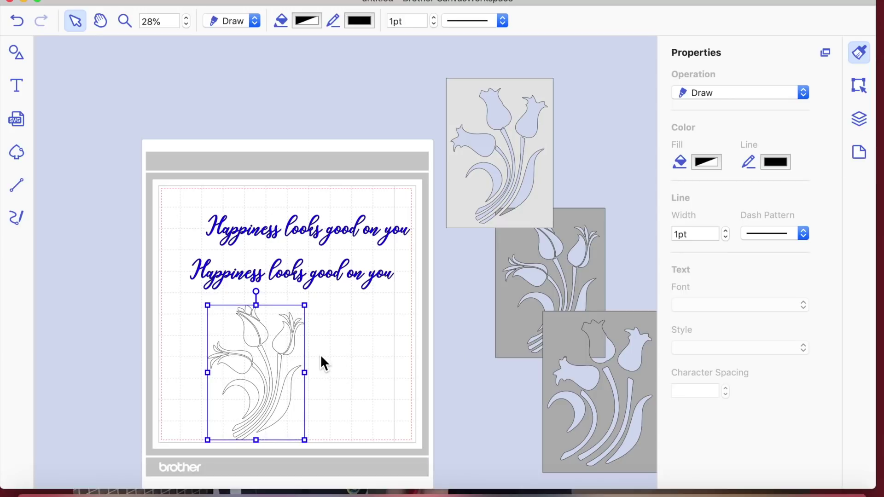
pyautogui.press('Up')
pyautogui.press('Up')
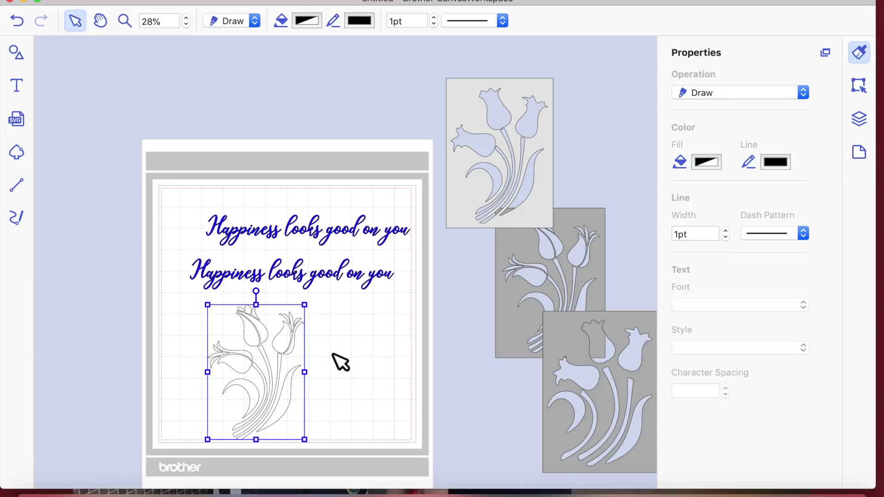
pyautogui.press('Up')
pyautogui.press('Up')
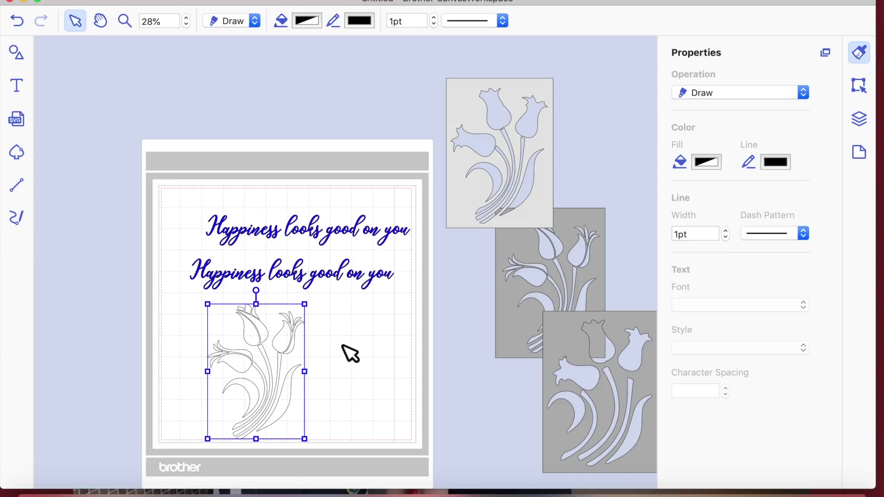
pyautogui.press('Up')
pyautogui.press('Up')
pyautogui.click(349, 352)
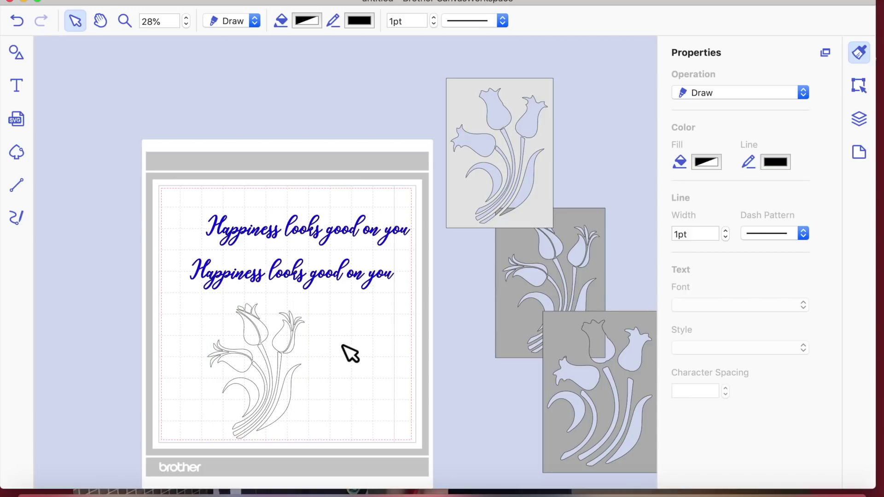
# - Move the light grey tulip frame and both dark grey tulip frames onto the mat, overlapping the line drawing
pyautogui.click(470, 113)
pyautogui.moveTo(470, 113); pyautogui.dragTo(318, 278)
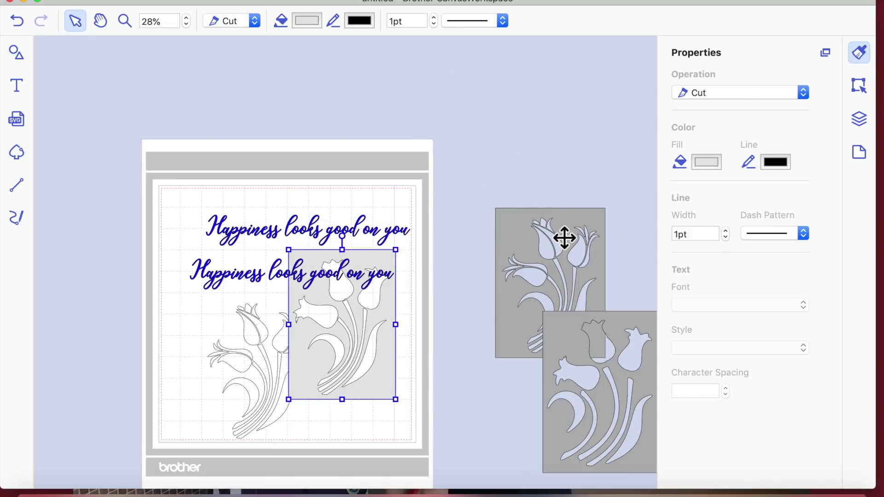
pyautogui.click(533, 238)
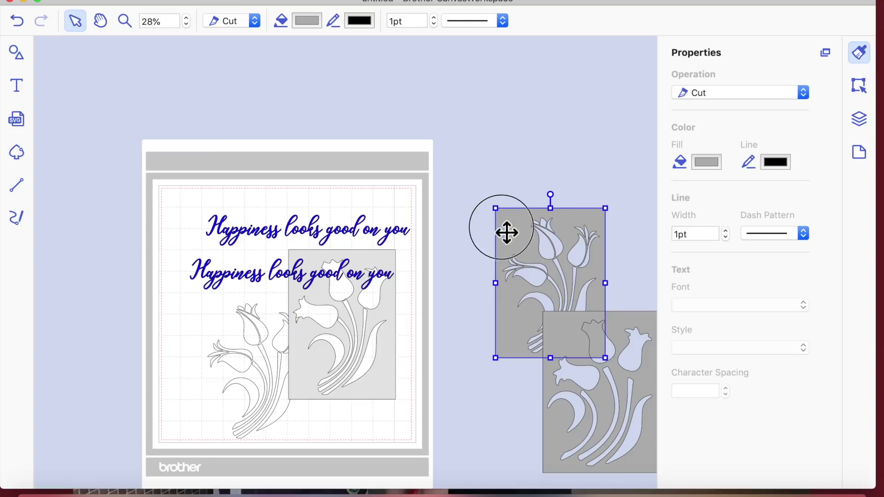
pyautogui.moveTo(441, 223); pyautogui.dragTo(271, 246)
pyautogui.click(563, 339)
pyautogui.moveTo(441, 264); pyautogui.dragTo(266, 263)
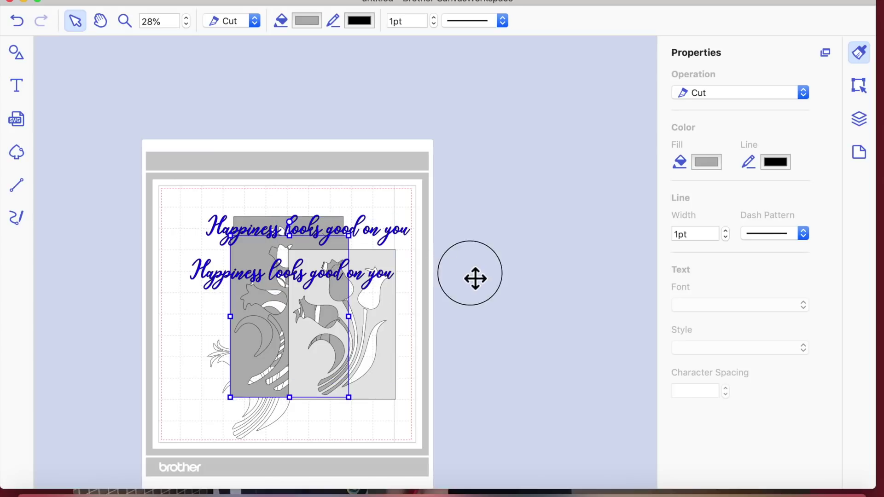
pyautogui.click(322, 133)
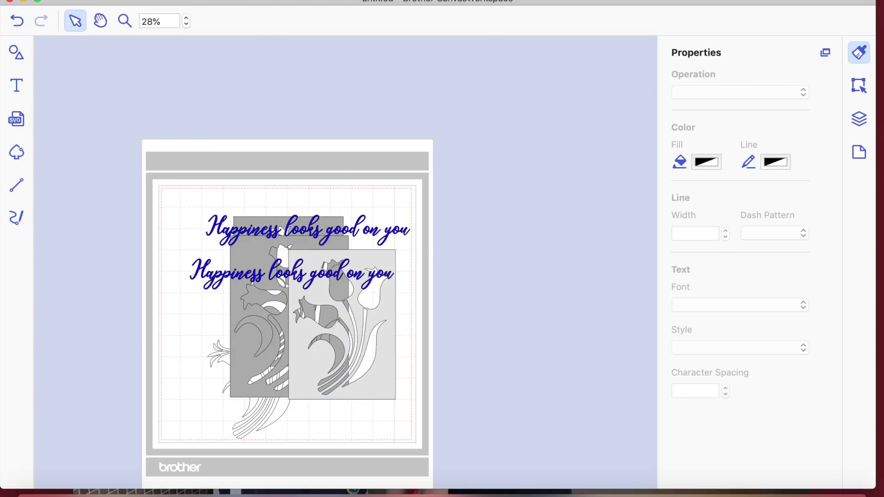
# - Export the project as an FCM file named untitled into the fcm folder within the home directory on Macintosh HD
pyautogui.click(180, 0)
pyautogui.click(203, 86)
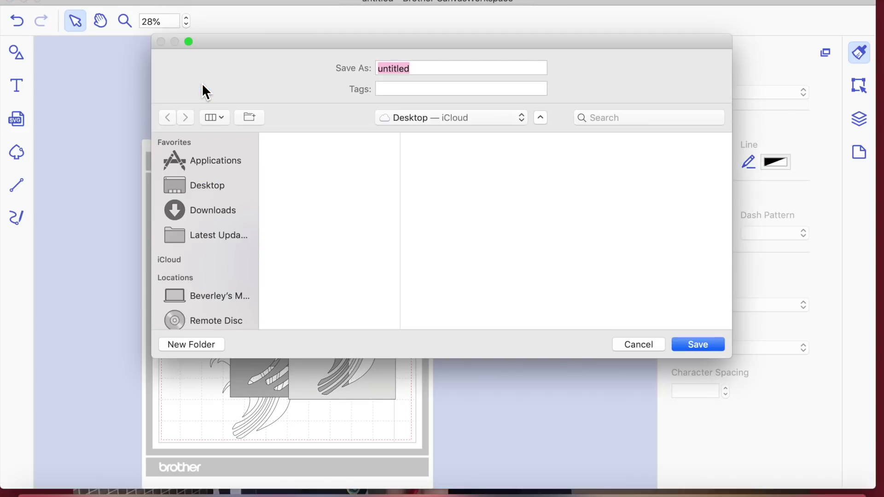
pyautogui.click(215, 299)
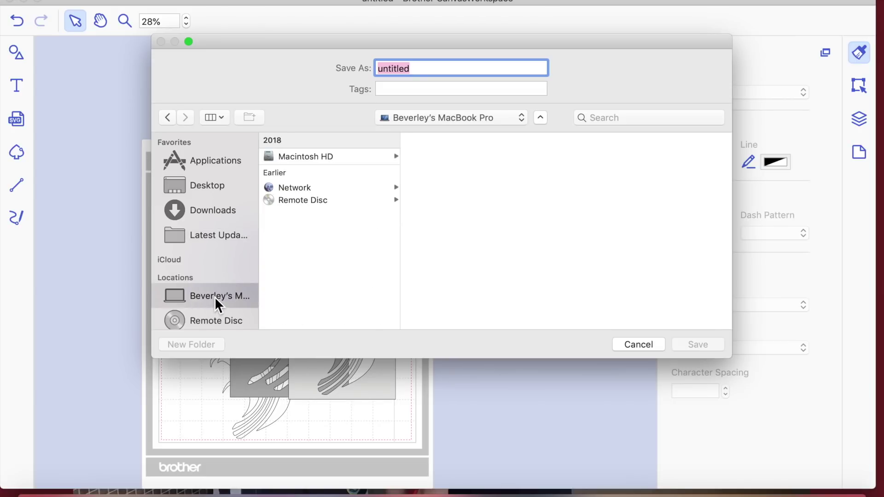
pyautogui.click(351, 159)
pyautogui.click(441, 214)
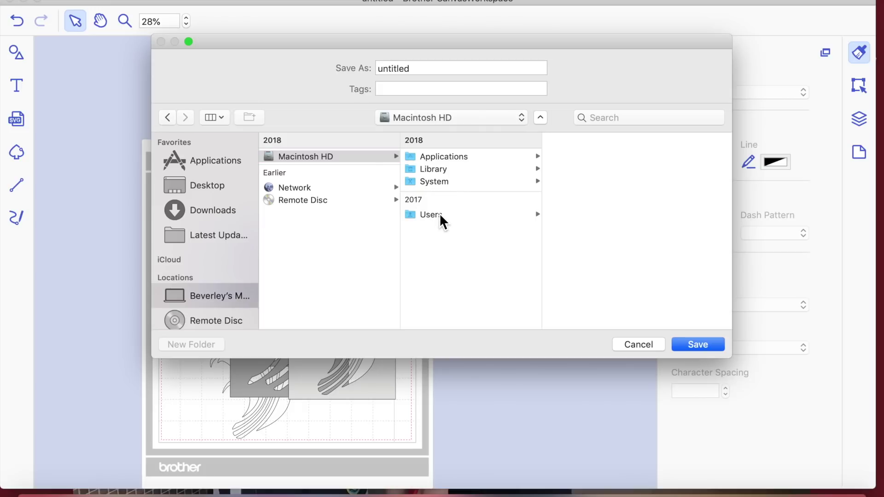
pyautogui.click(440, 214)
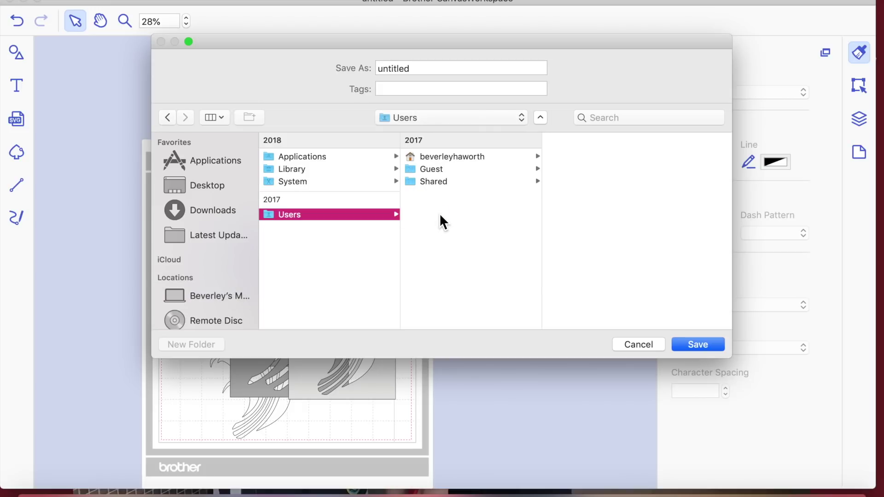
pyautogui.click(451, 158)
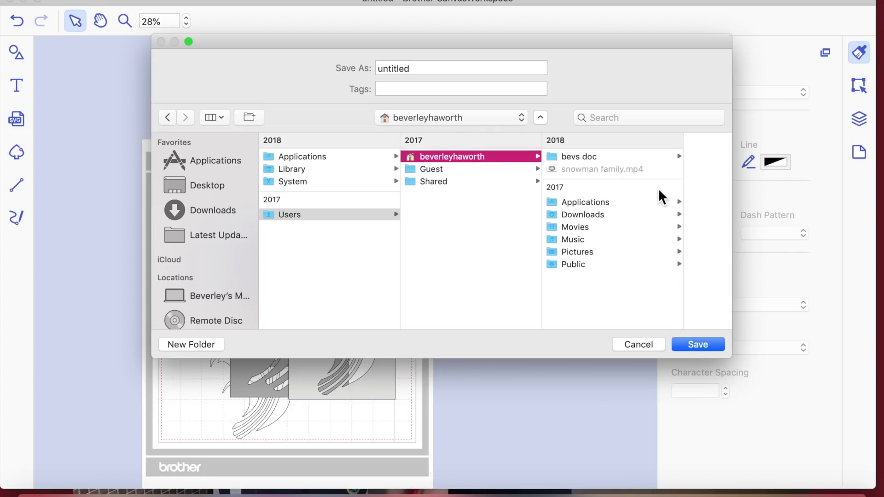
pyautogui.click(596, 158)
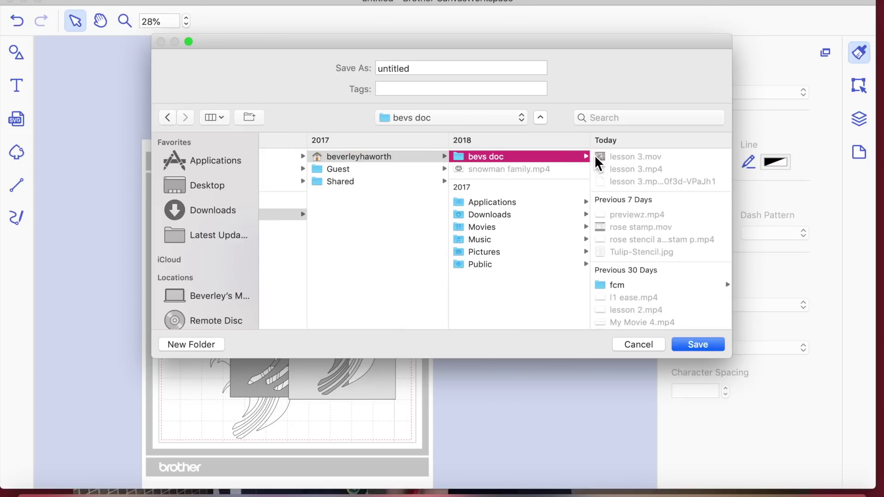
pyautogui.click(613, 283)
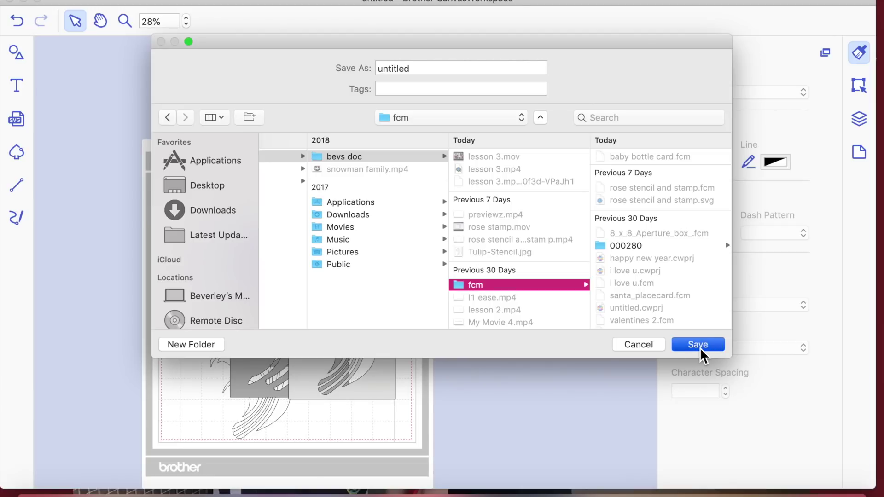
pyautogui.click(697, 345)
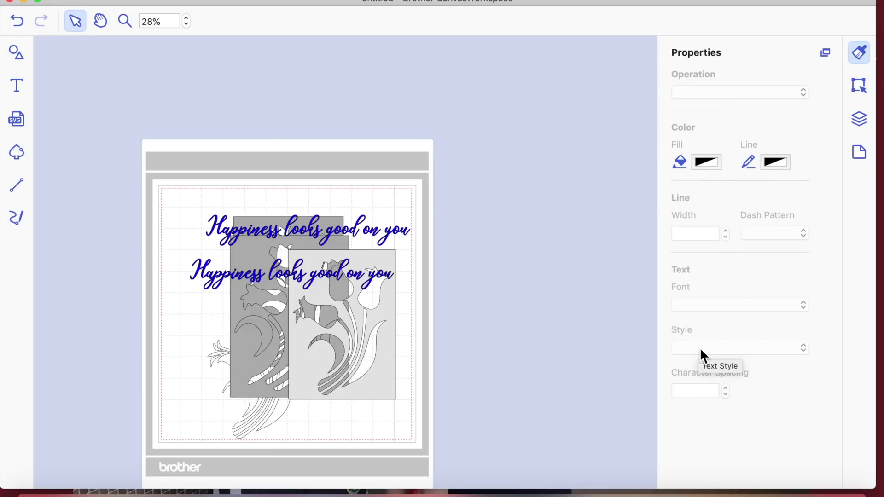
# - Export the project again as an FCM file named tulip in the fcm folder
pyautogui.click(189, 1)
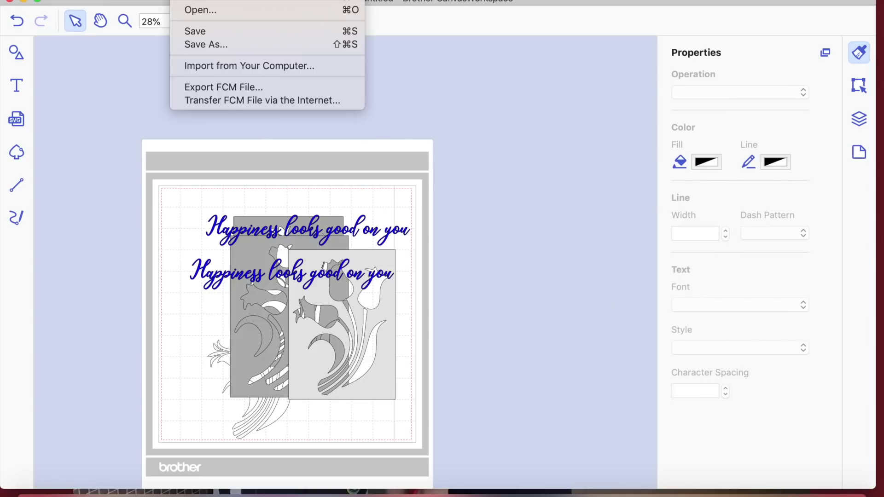
pyautogui.click(216, 87)
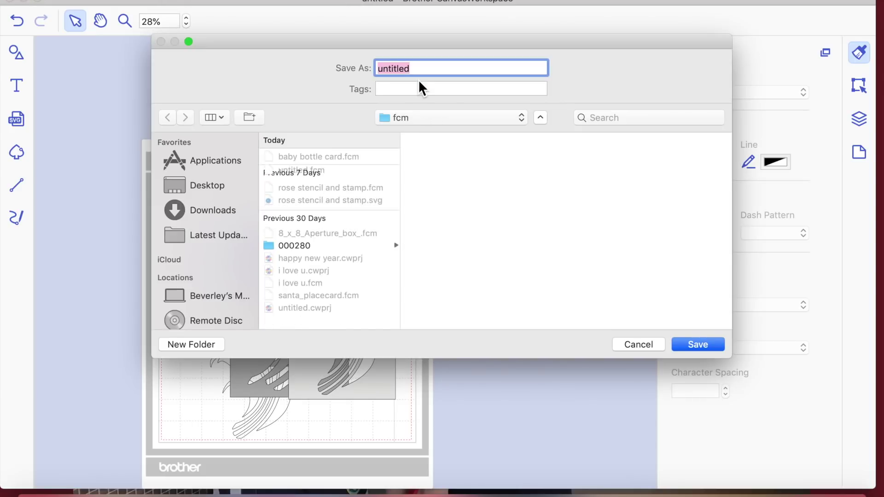
pyautogui.write('tulip')
pyautogui.press('Return')
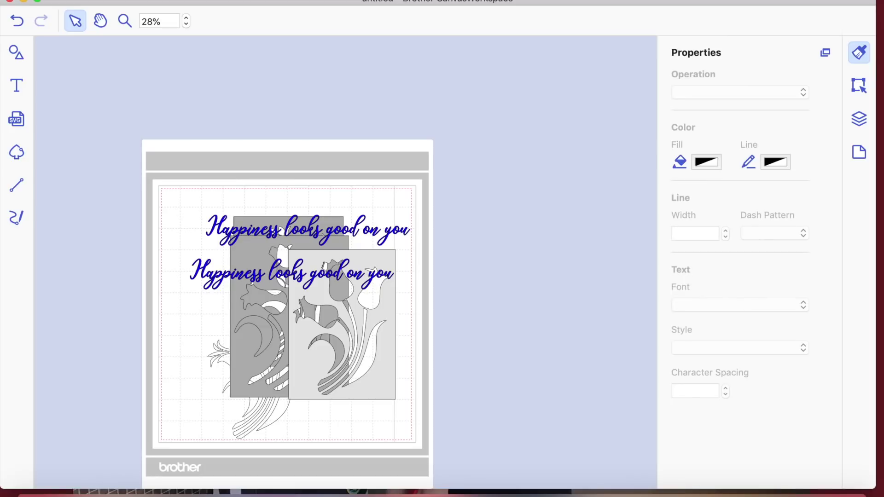